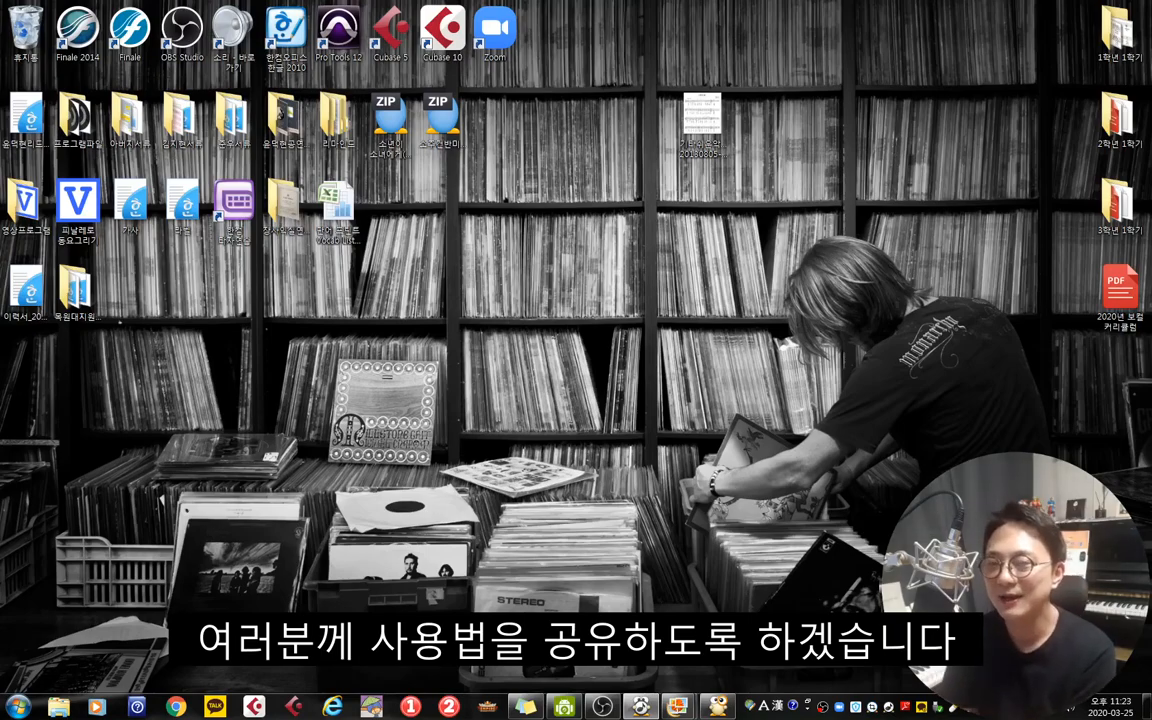
- Bring up the 고향의 봄 score image for reference, then launch Finale 2014 and create a default document
mouse_move(679, 709)
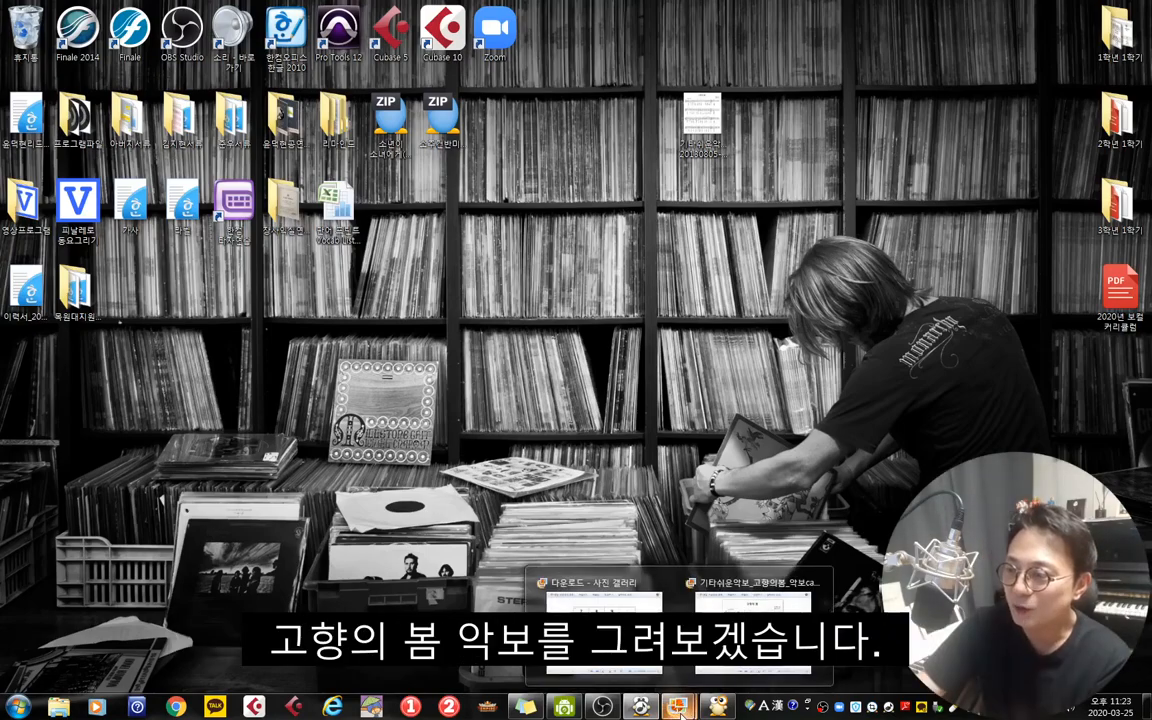
left_click(752, 630)
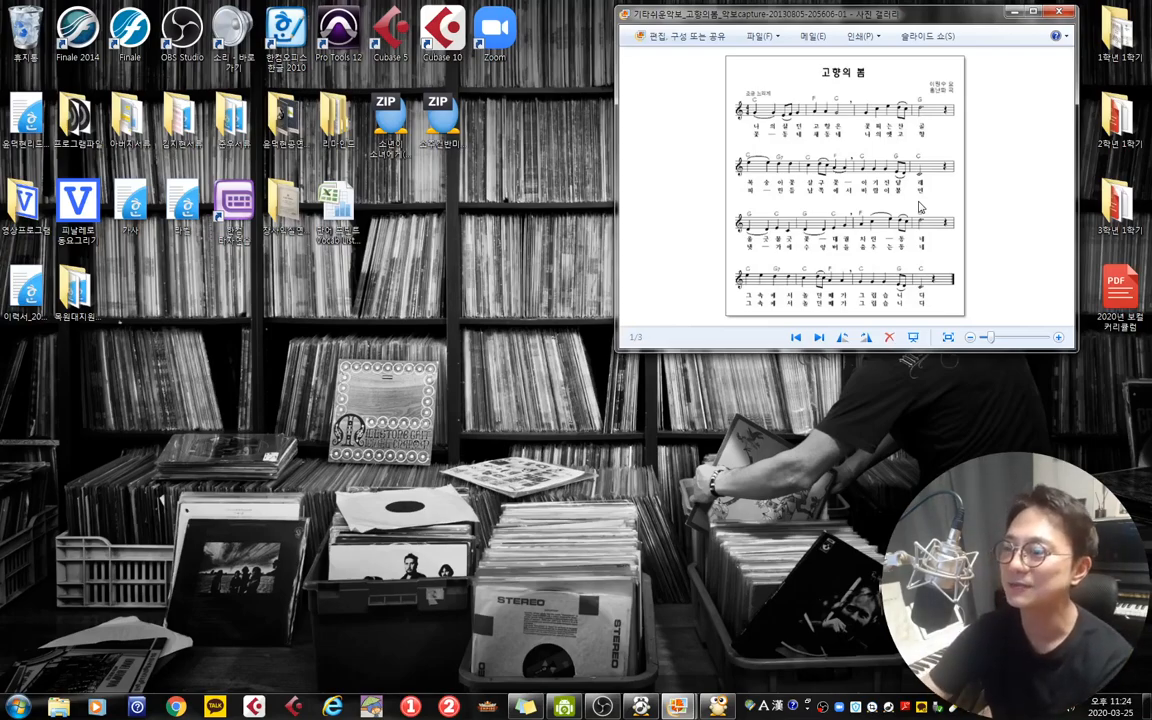
double_click(88, 37)
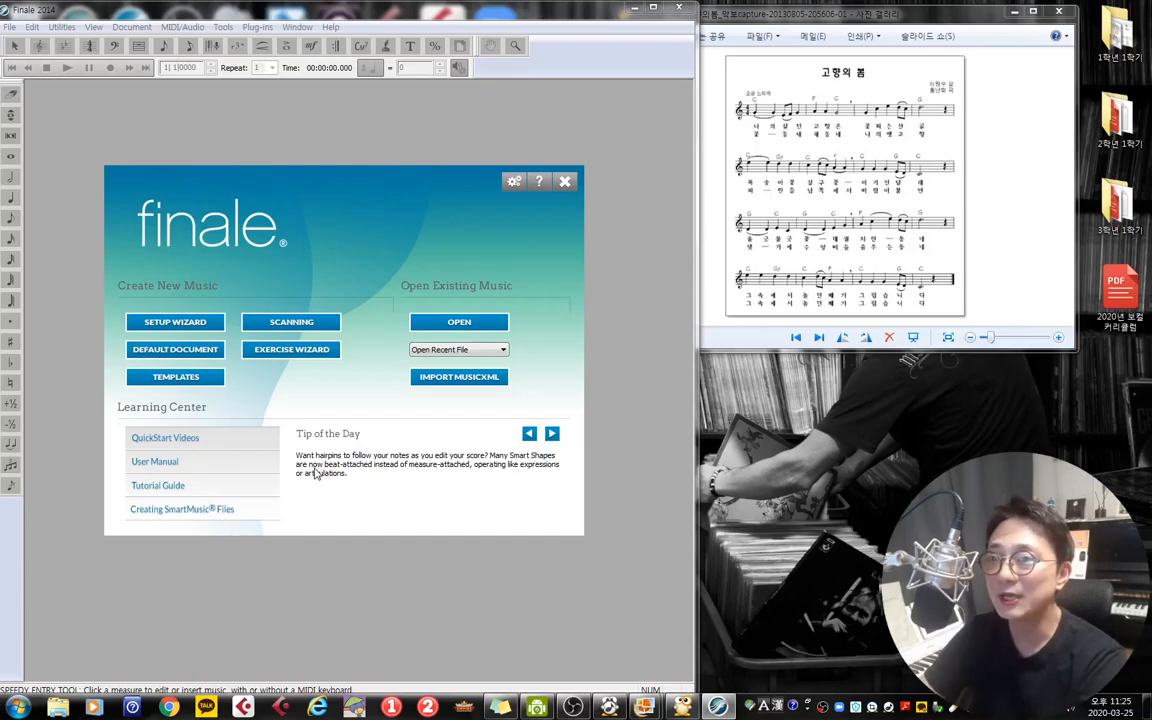
left_click(176, 349)
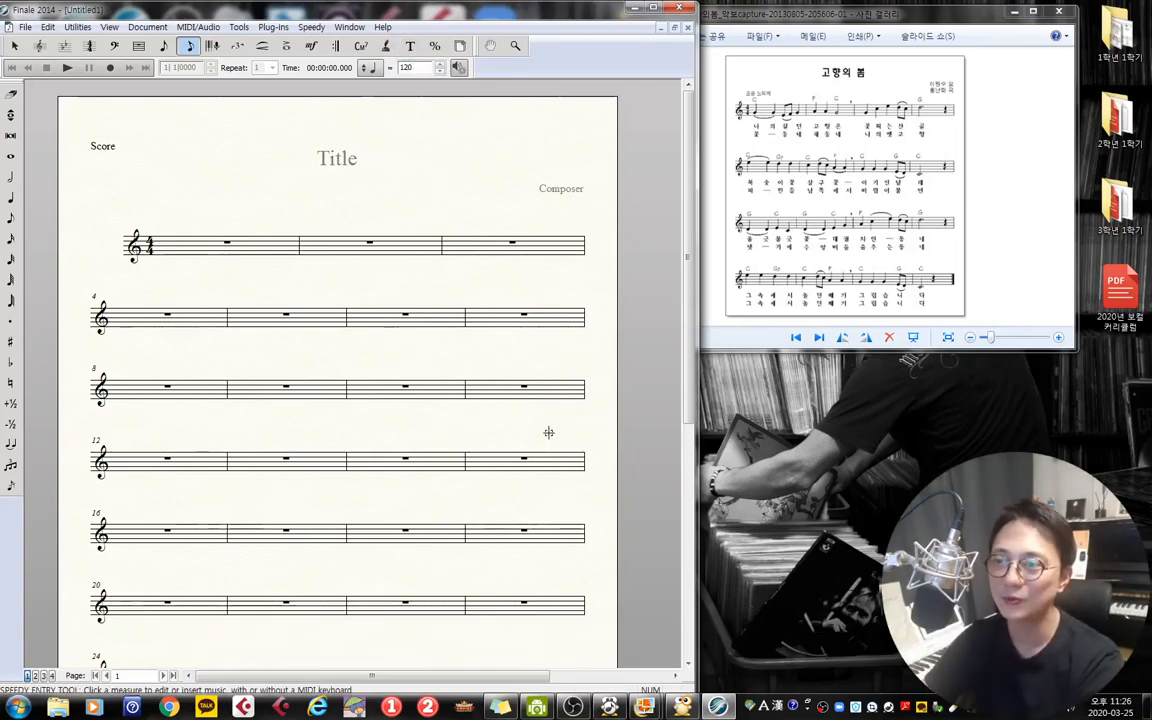
- Replace the score's title placeholder with "고향의 봄" using the Text tool
left_click(410, 47)
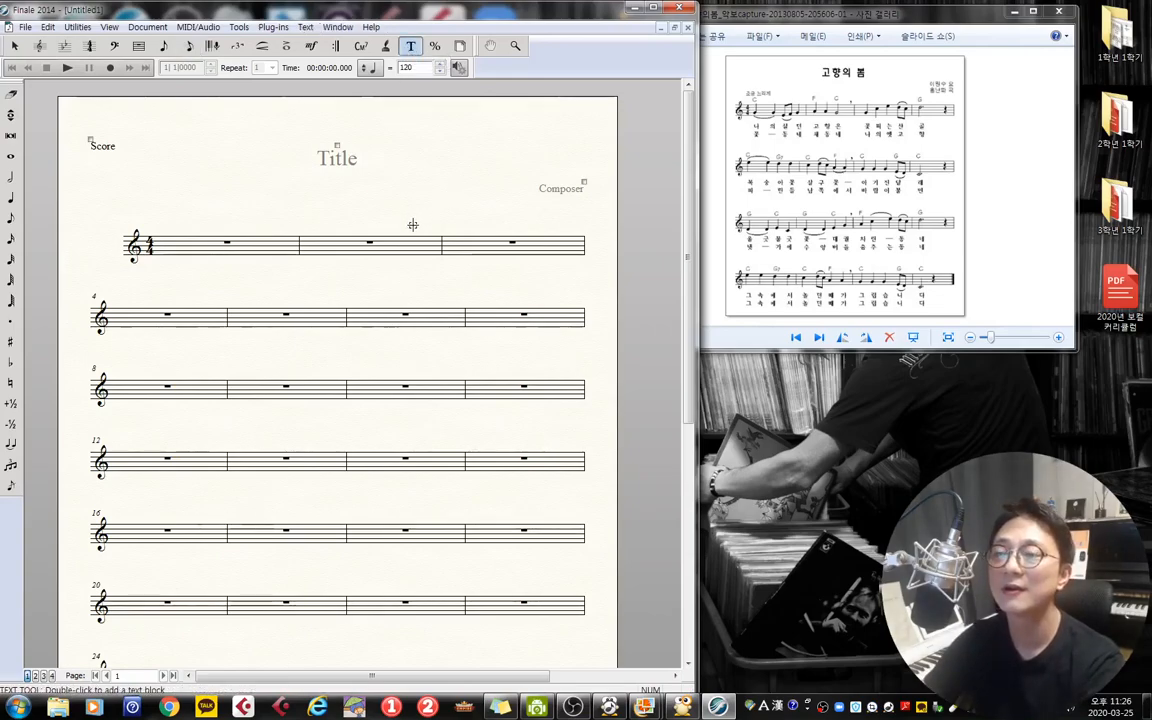
double_click(337, 146)
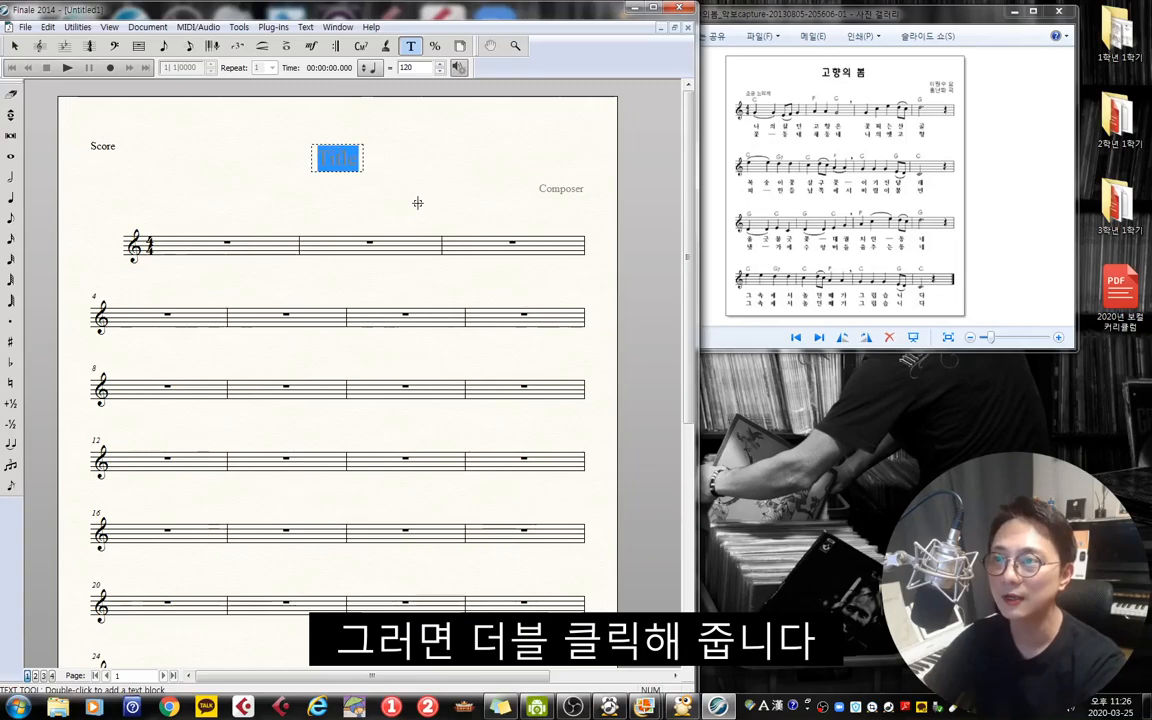
key("BackSpace")
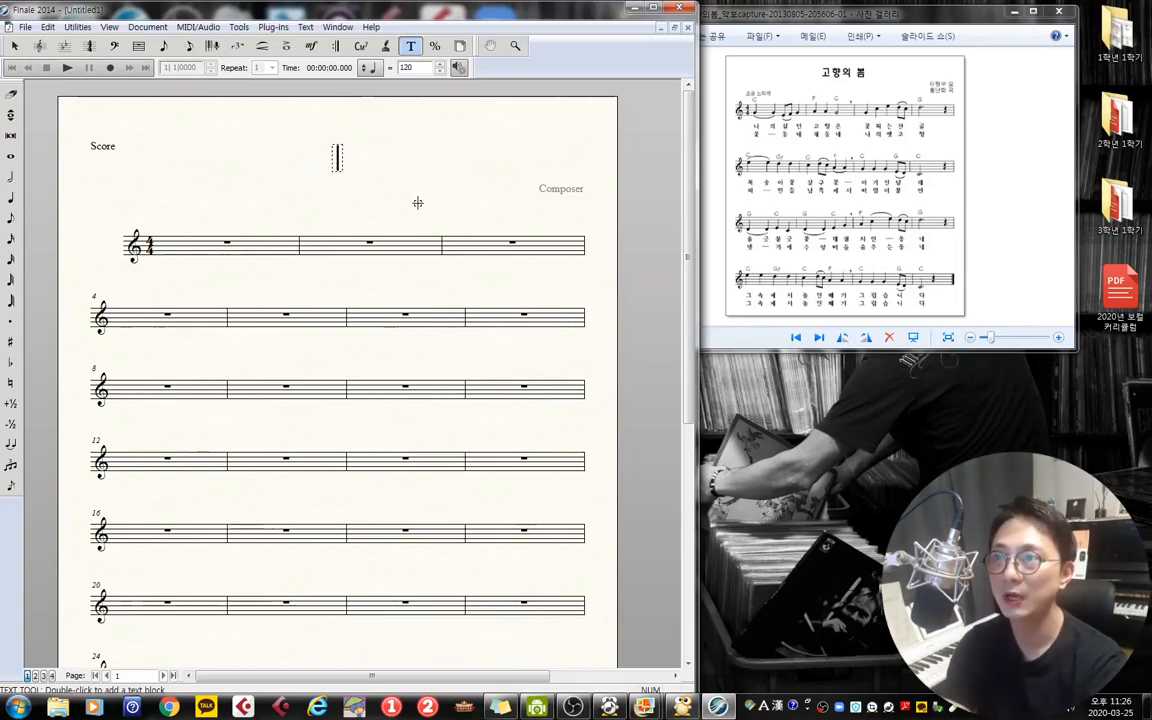
type("고향의")
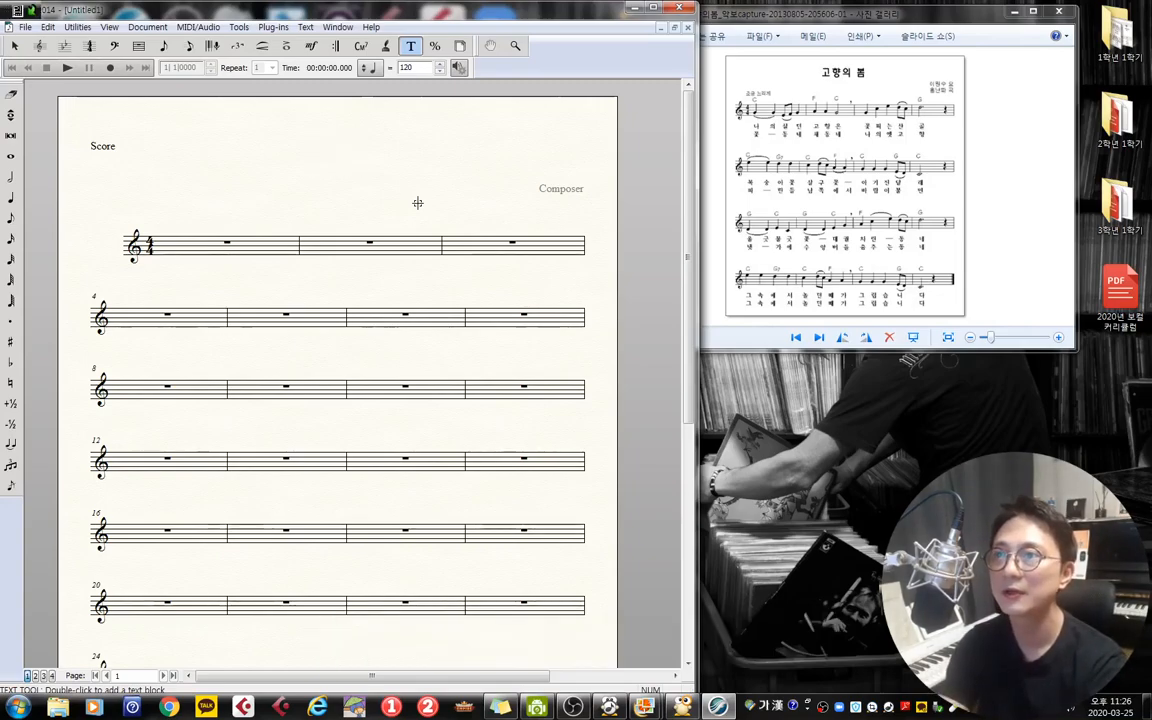
type(" 봄")
left_click(418, 203)
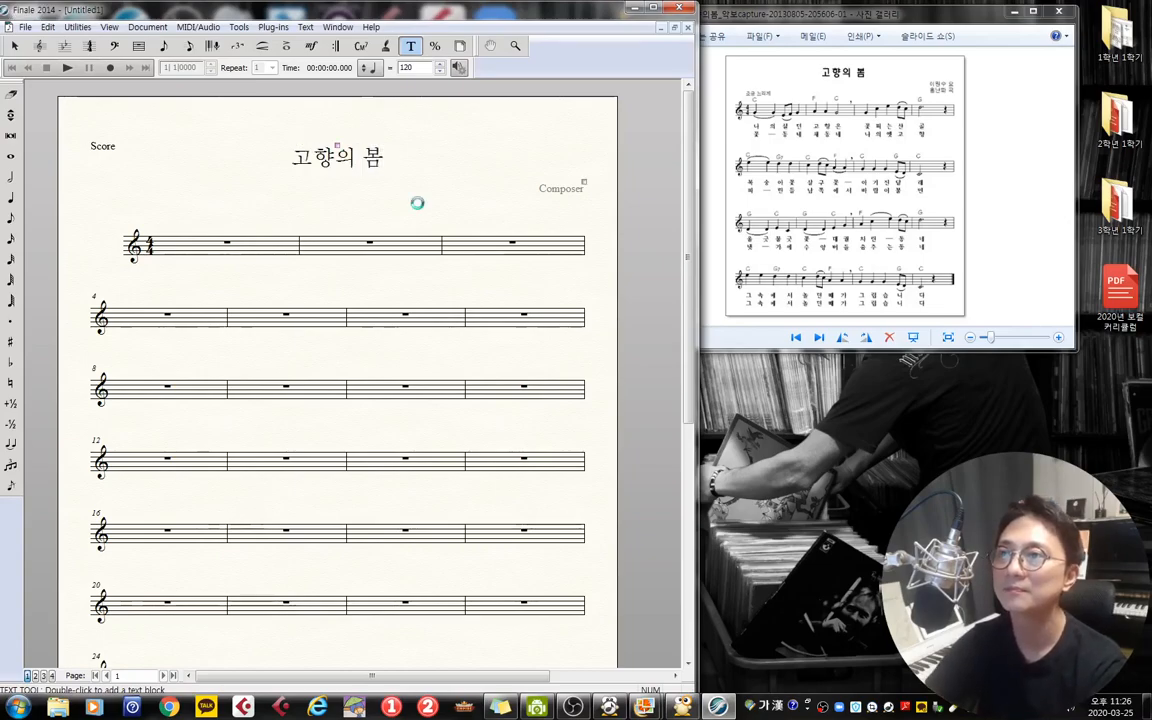
- Replace the composer placeholder with the composer credit "홍난파 곡"
double_click(575, 186)
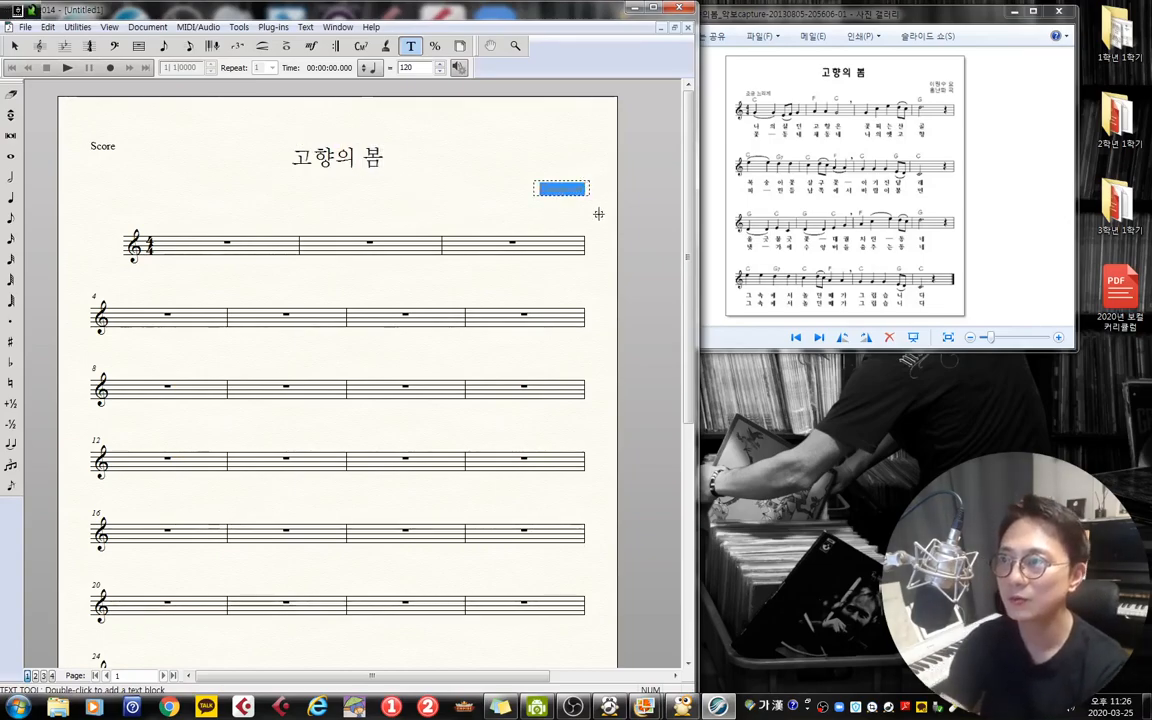
type("홍난")
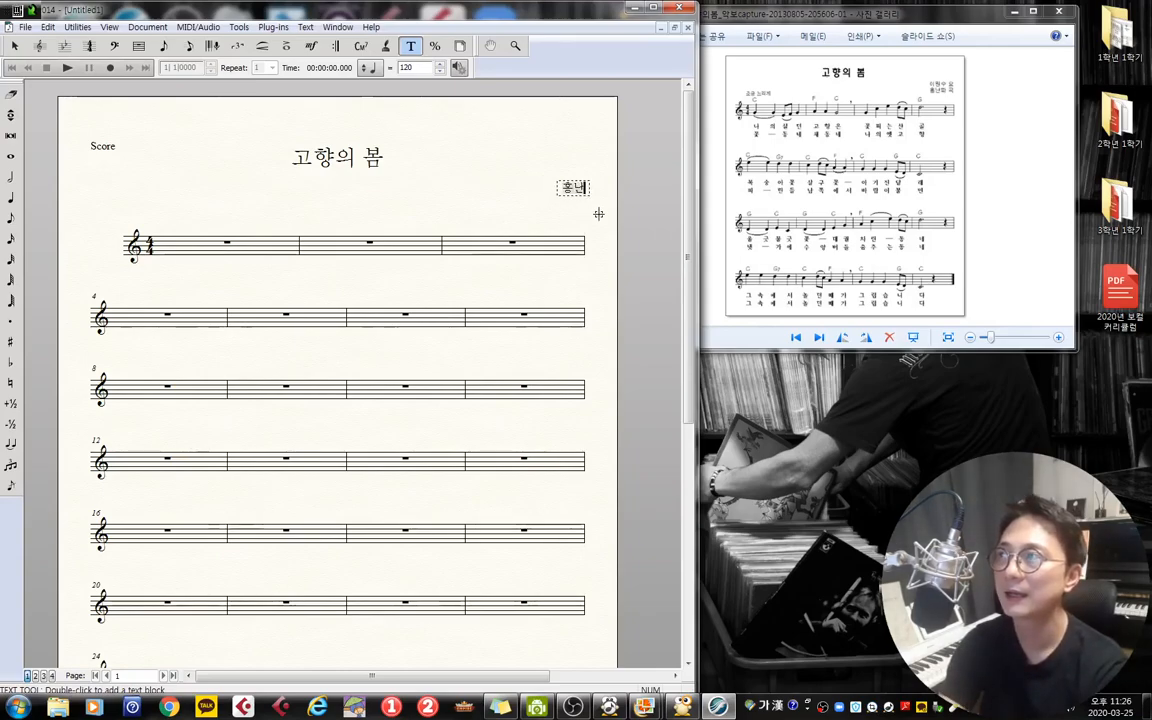
type("파 곡")
left_click(632, 186)
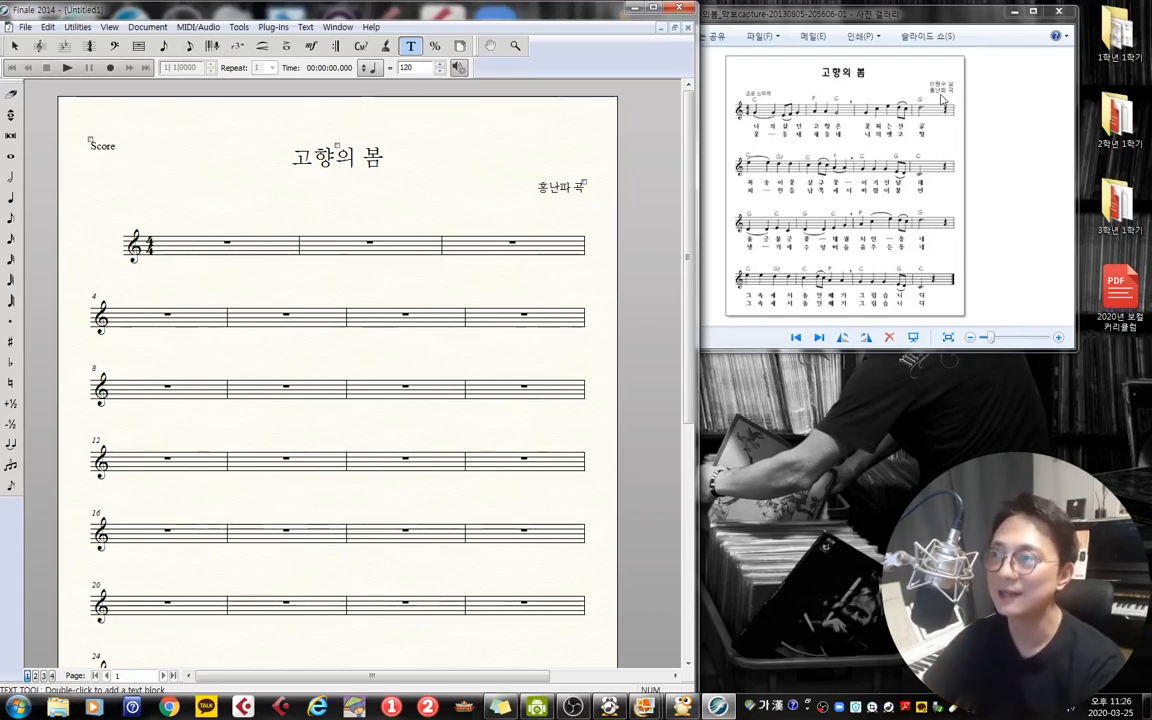
- Add the lyricist credit "이원수 요" on its own line above the composer credit
double_click(583, 183)
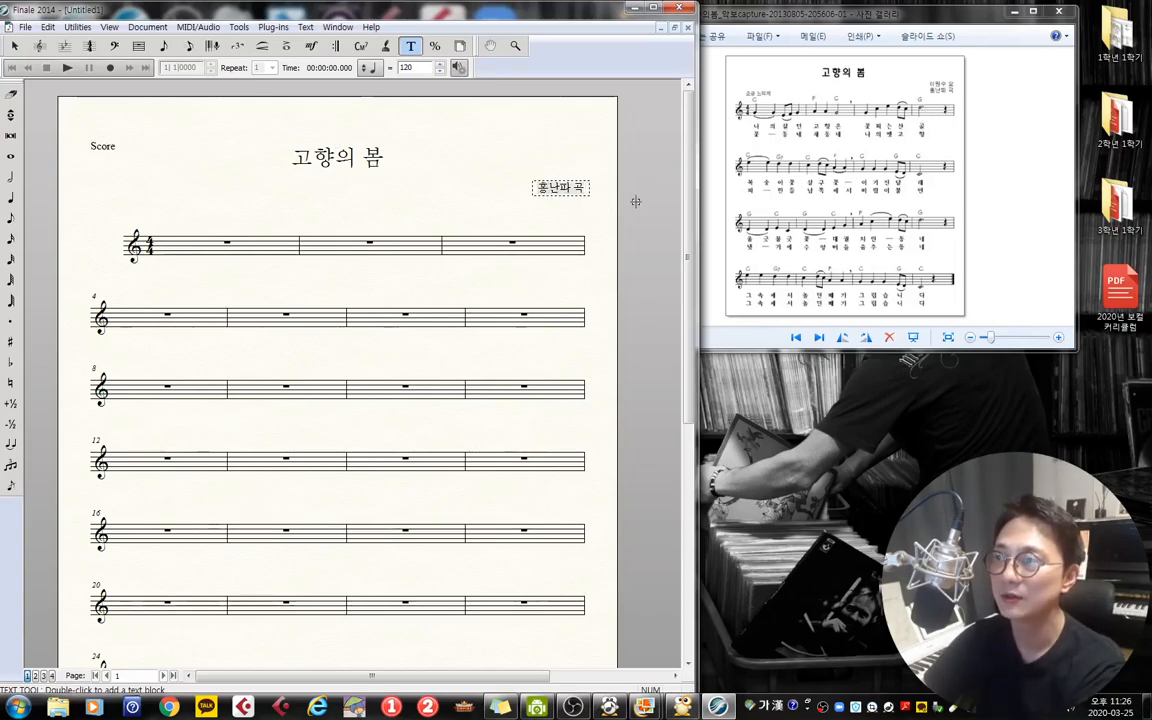
key("Return")
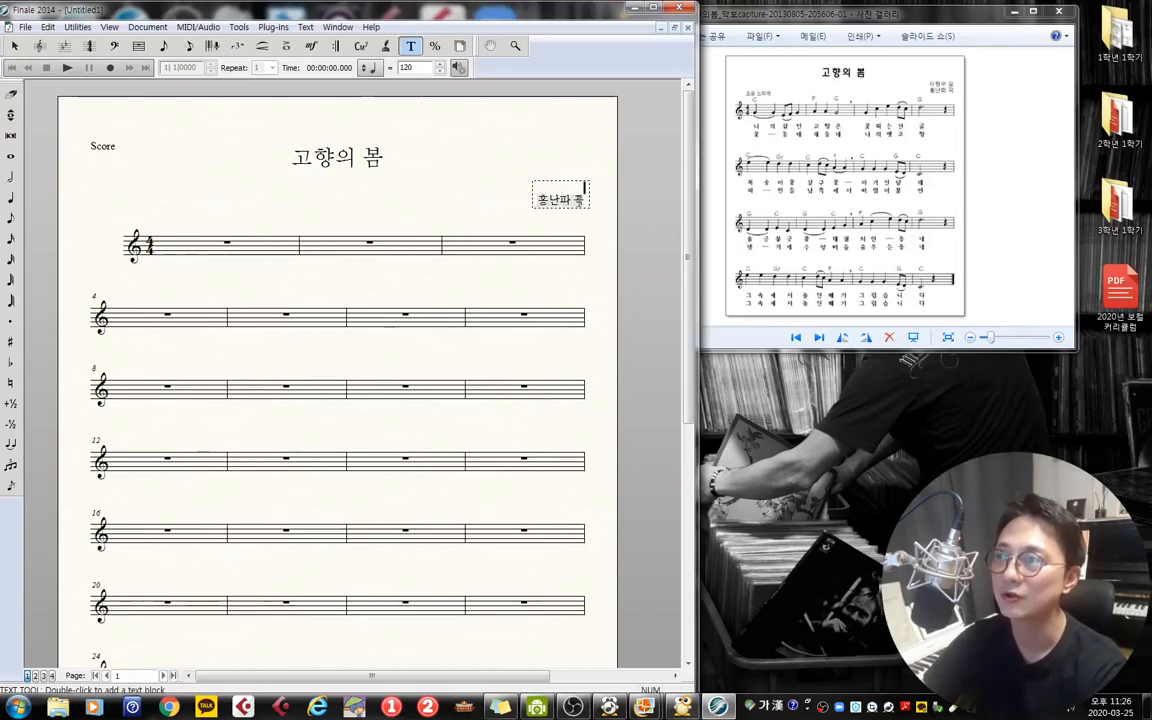
type("이원수")
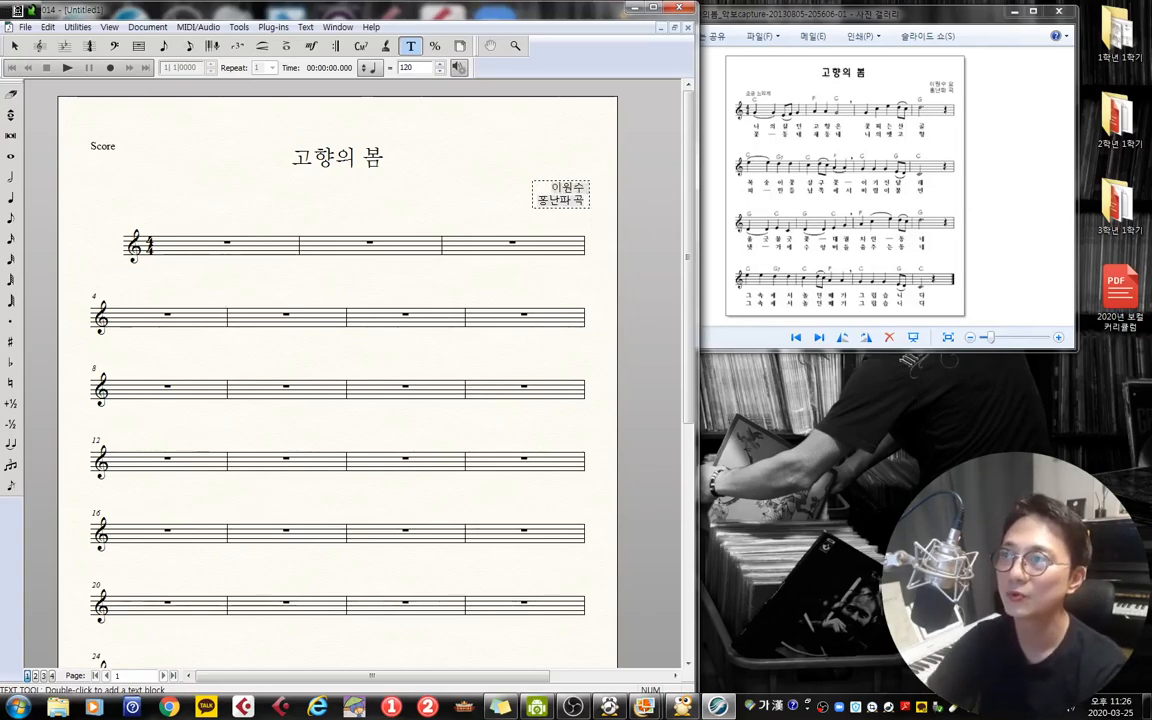
type(" 요")
left_click(594, 160)
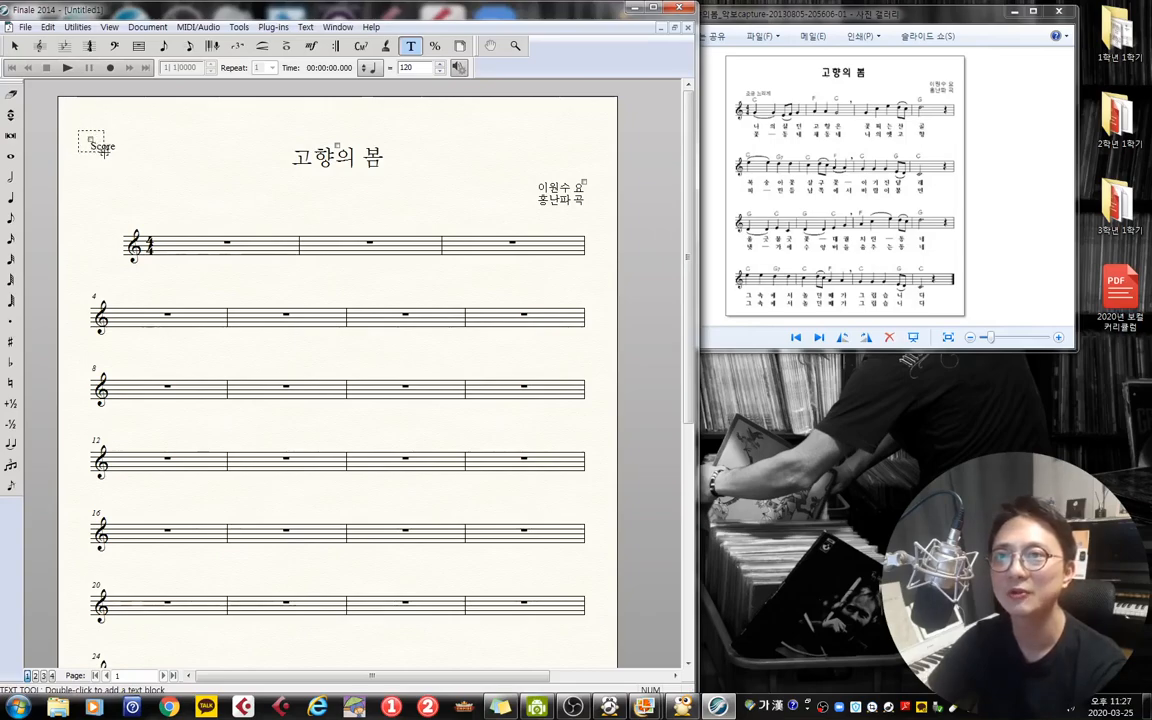
- Delete the "Score" label and replace the copyright placeholder at the foot of the page with "Sean Yoon Music"
key("Delete")
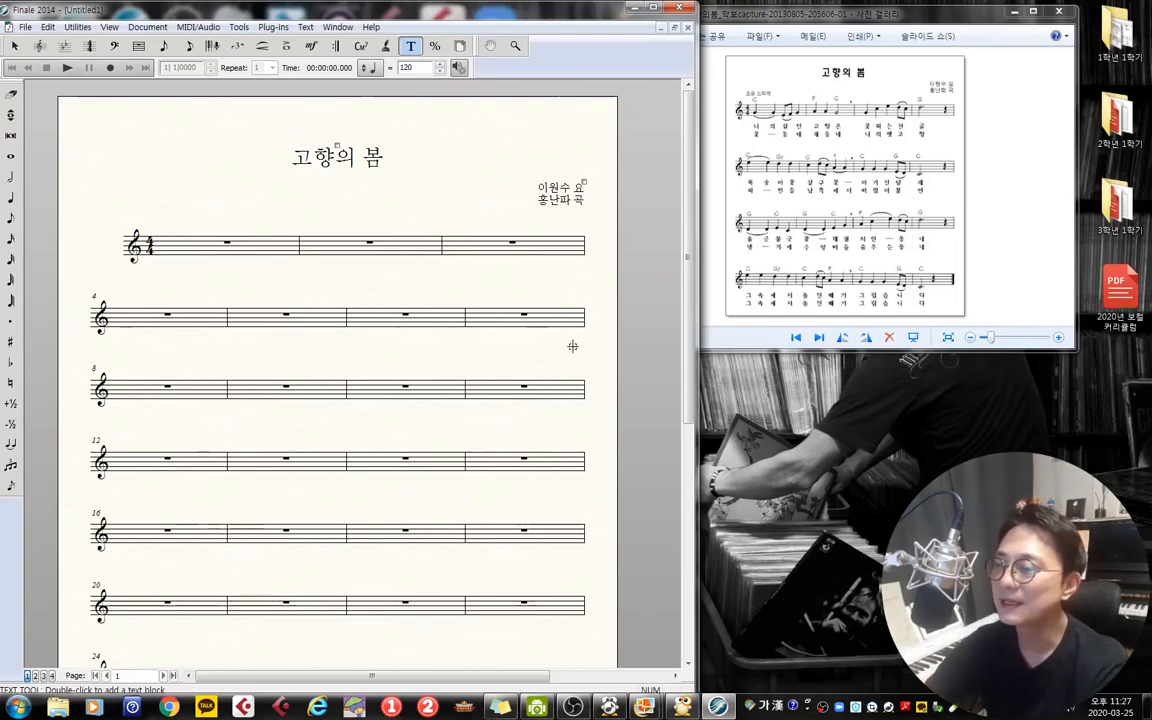
right_click(607, 454)
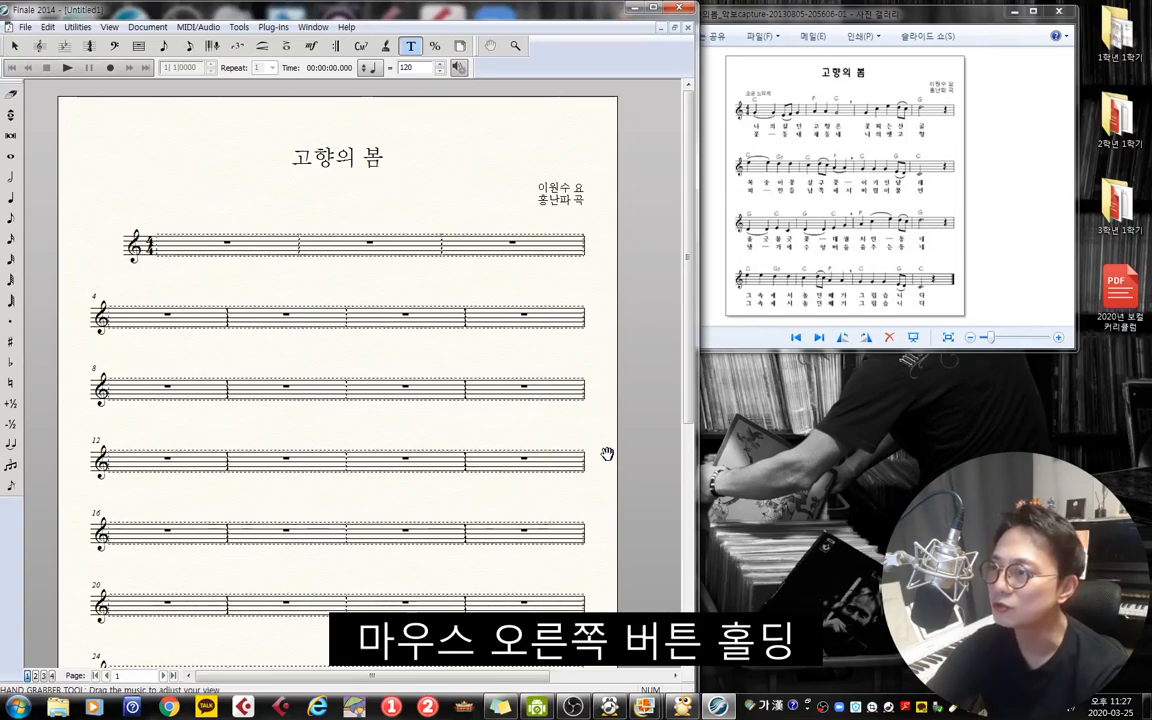
left_click_drag(607, 454, 720, 272)
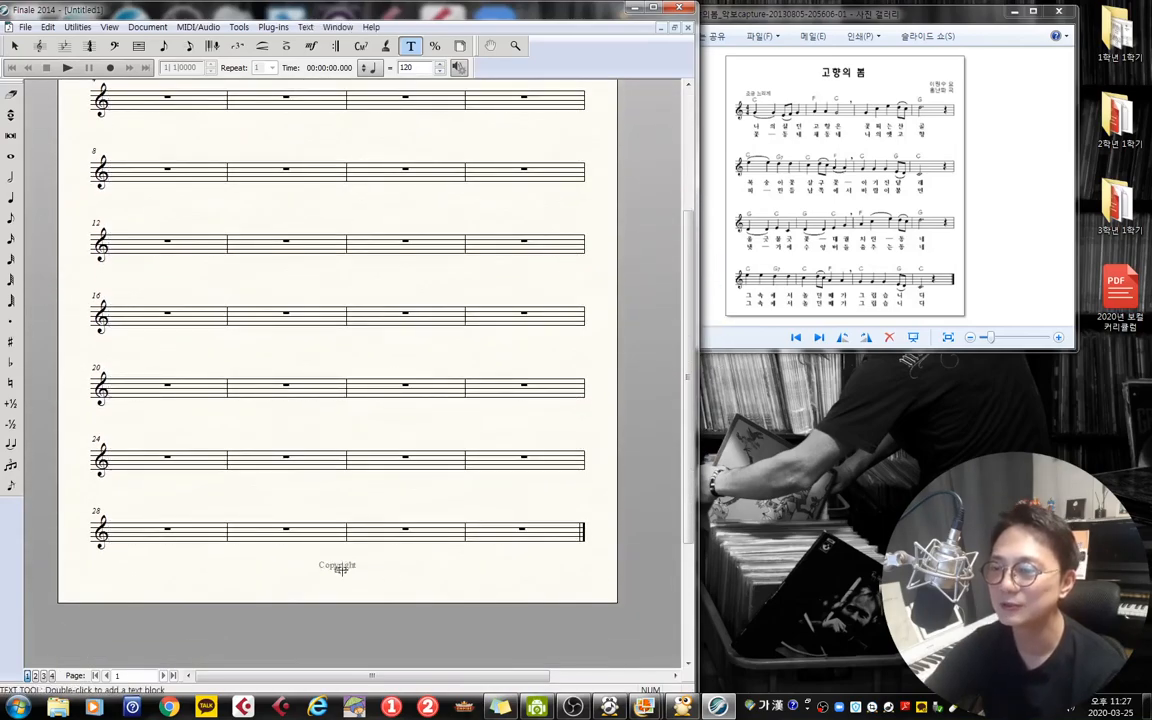
left_click(410, 45)
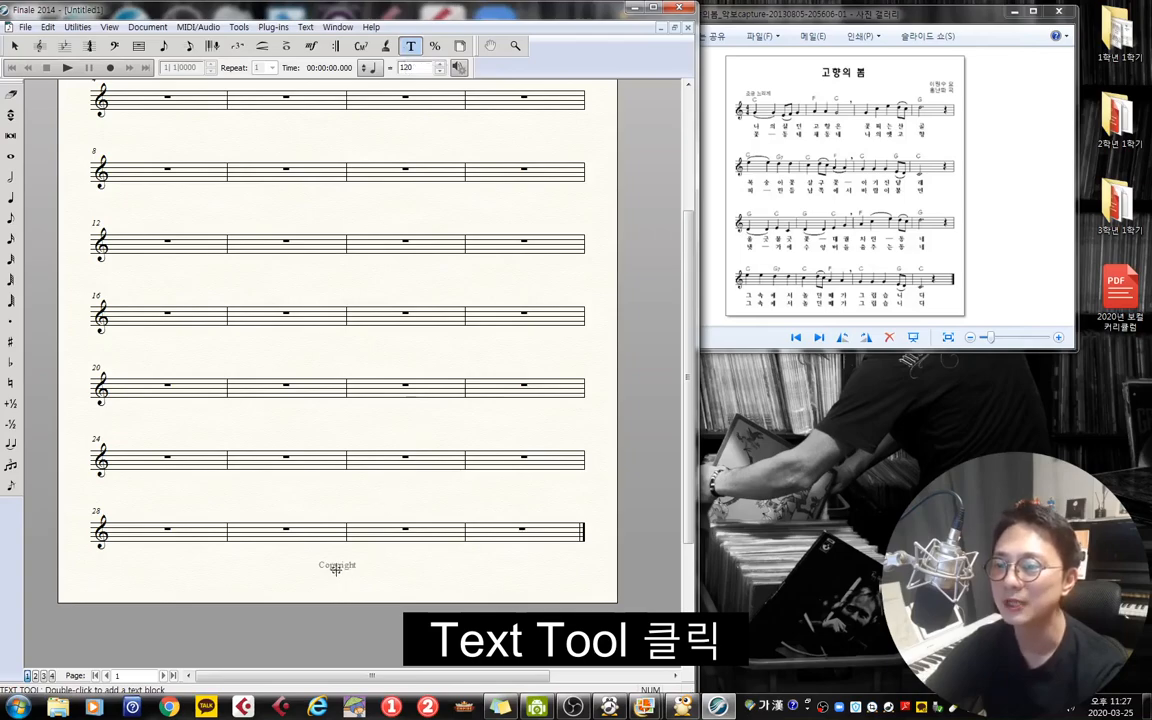
double_click(336, 566)
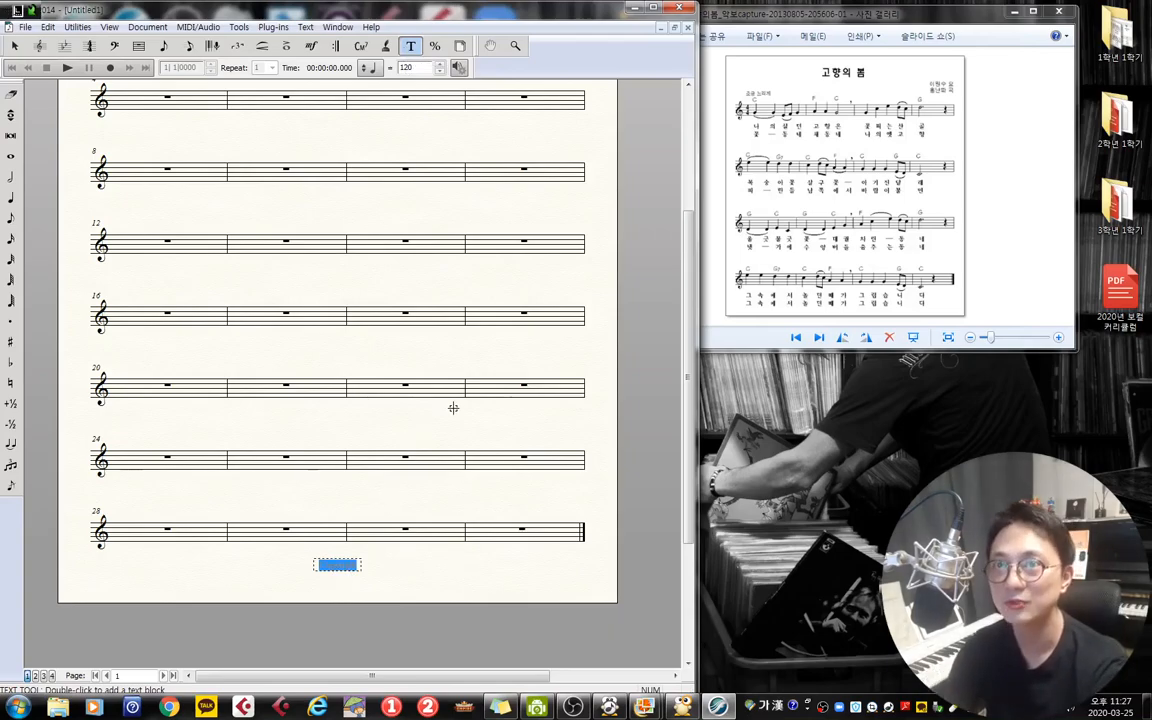
type("Sean Yoon")
type("M")
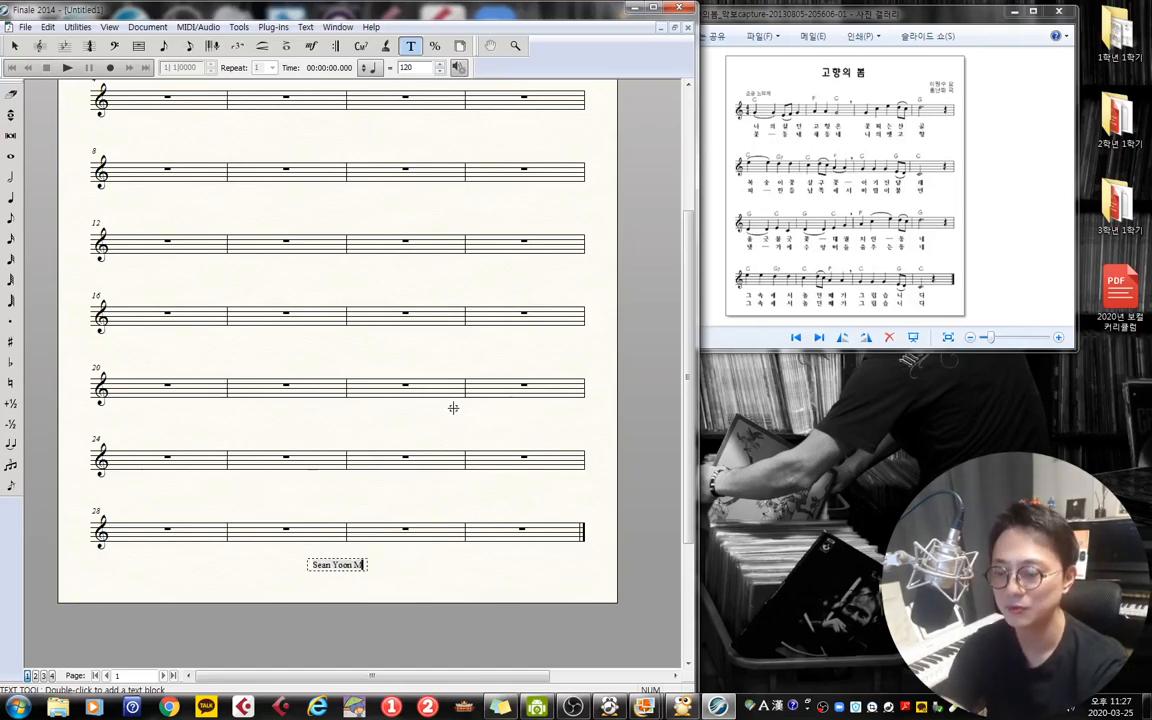
type("usic")
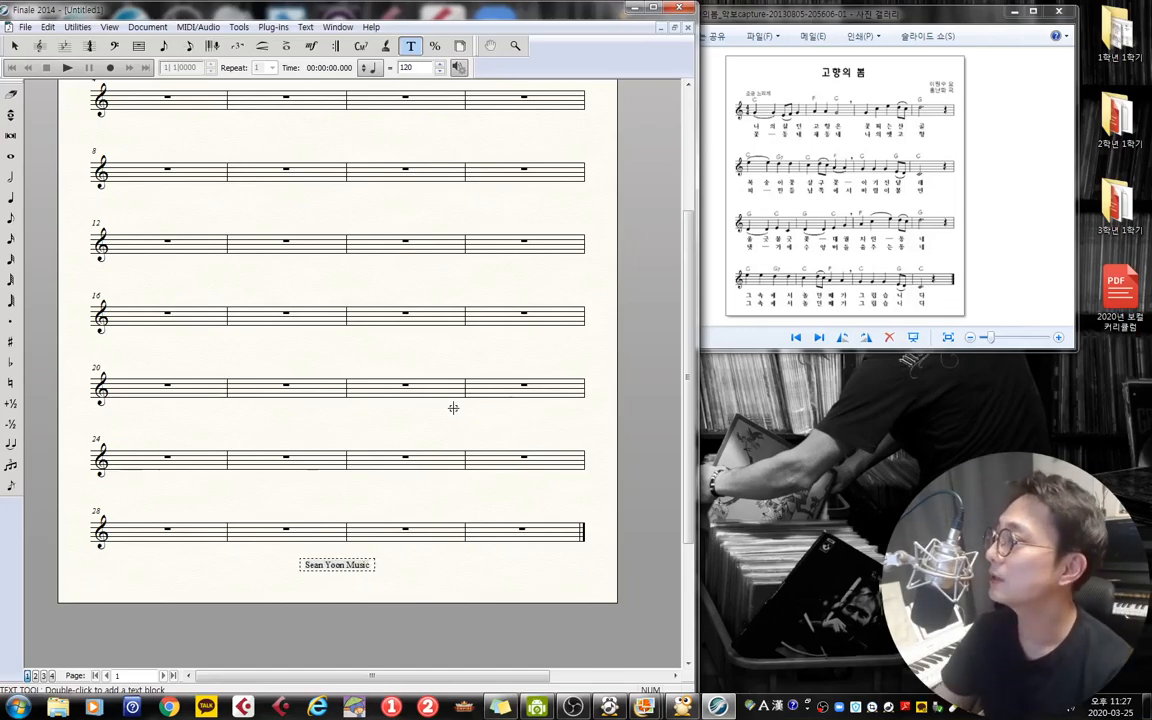
left_click(528, 555)
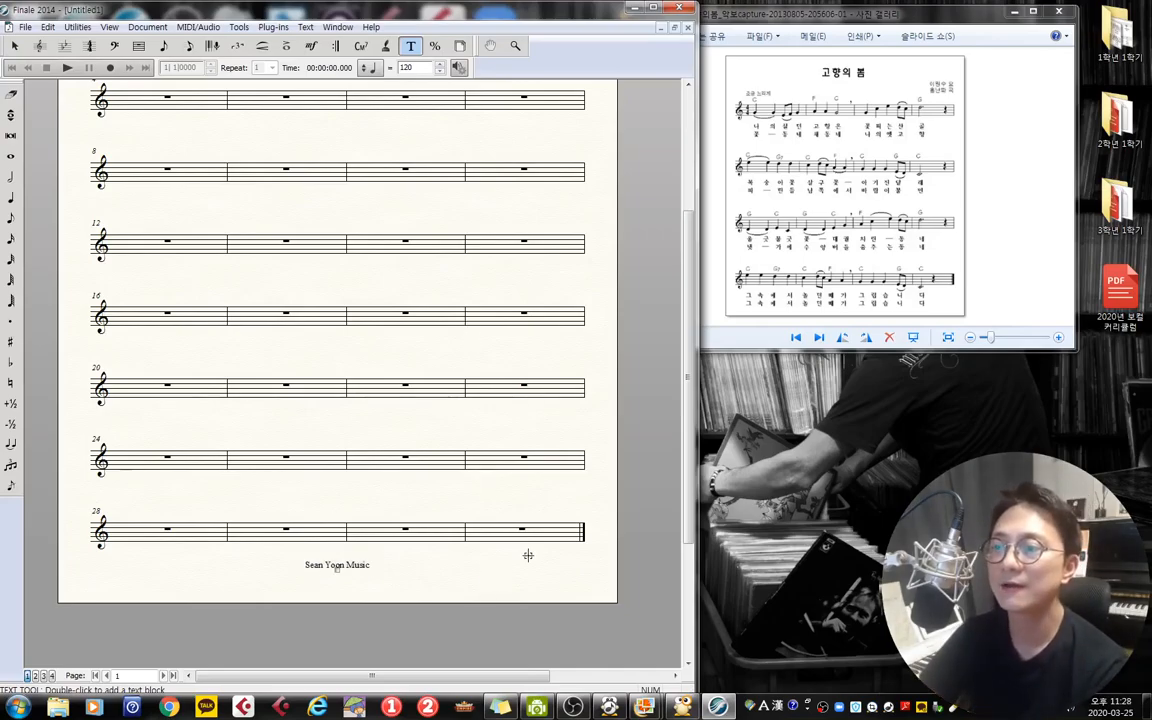
- Try Simple Entry by placing quarter notes G, E, F and C in the first measure
scroll(601, 240, "up", 5)
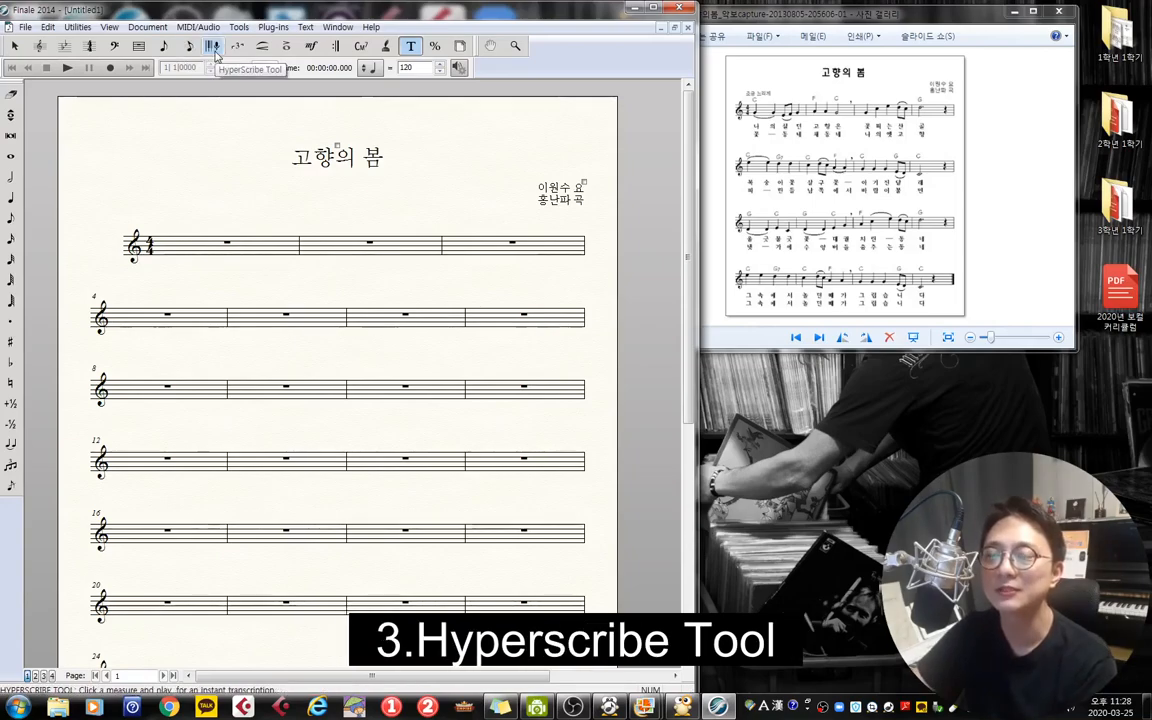
left_click(166, 46)
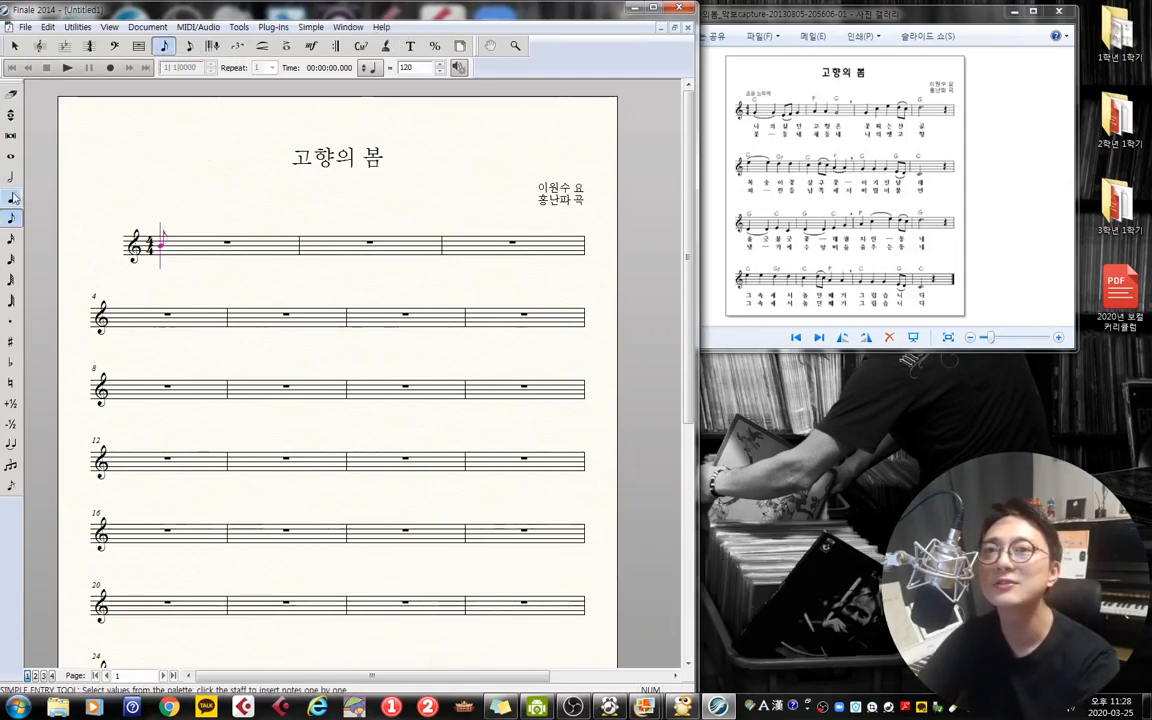
left_click(191, 250)
left_click(179, 251)
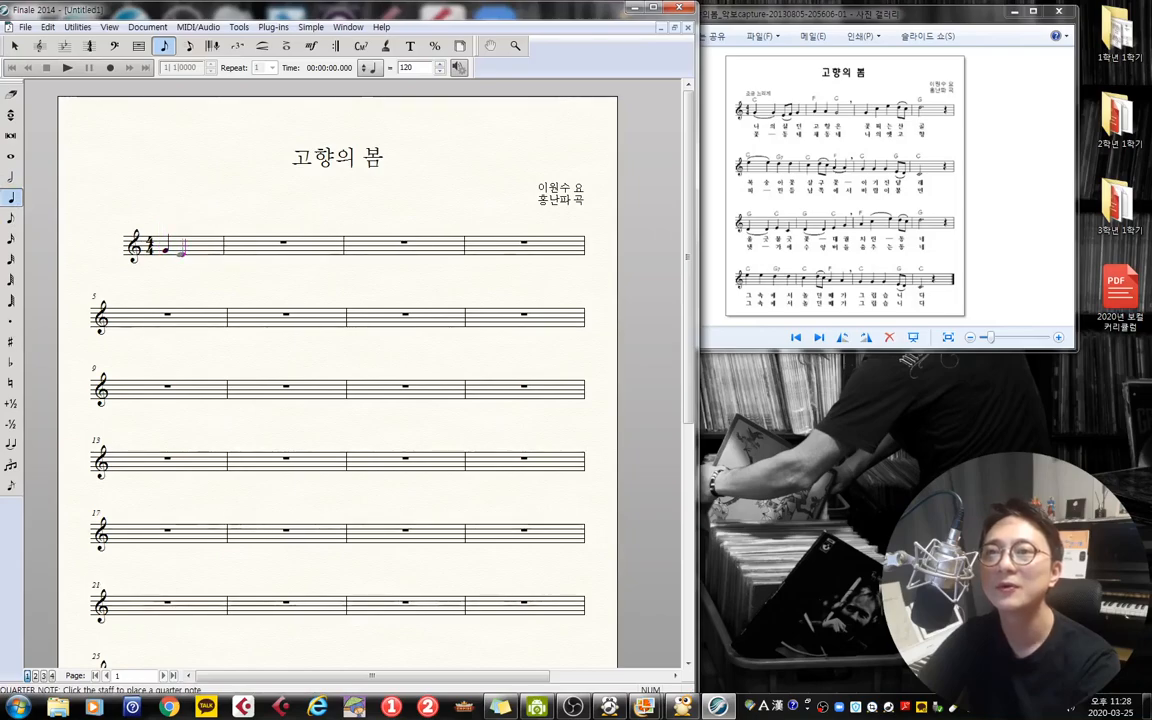
left_click(192, 250)
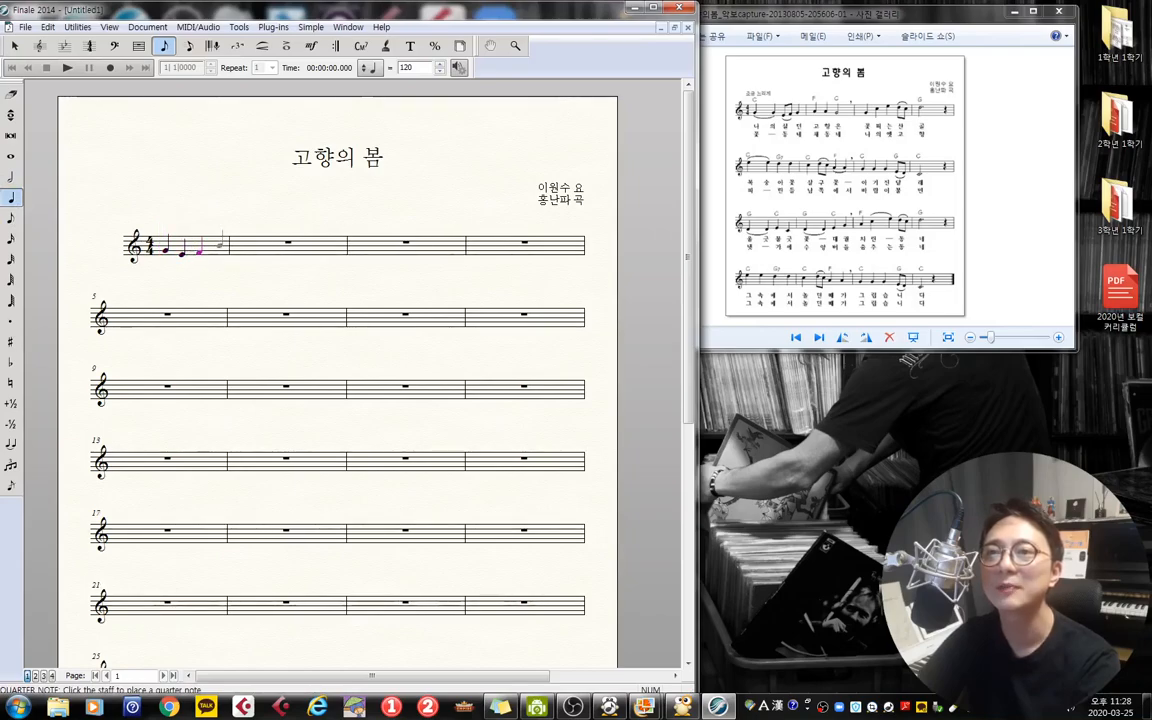
left_click(216, 243)
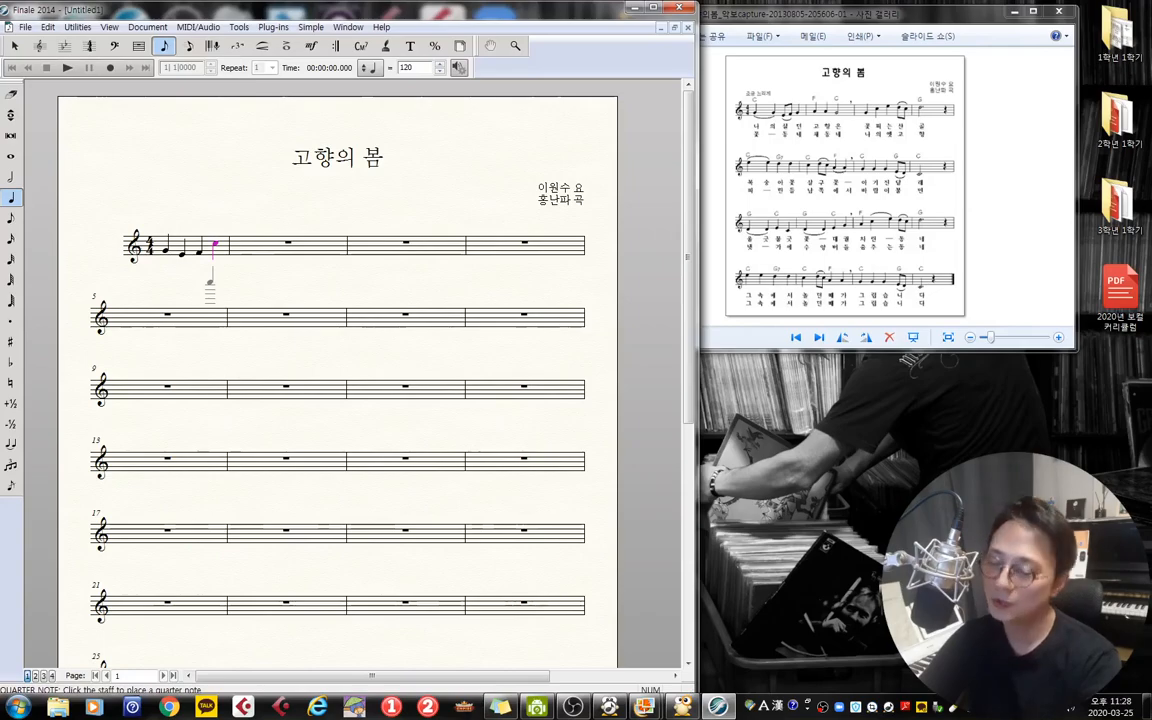
- Undo all the quarter notes placed in the first measure
key("ctrl+z")
key("ctrl+z")
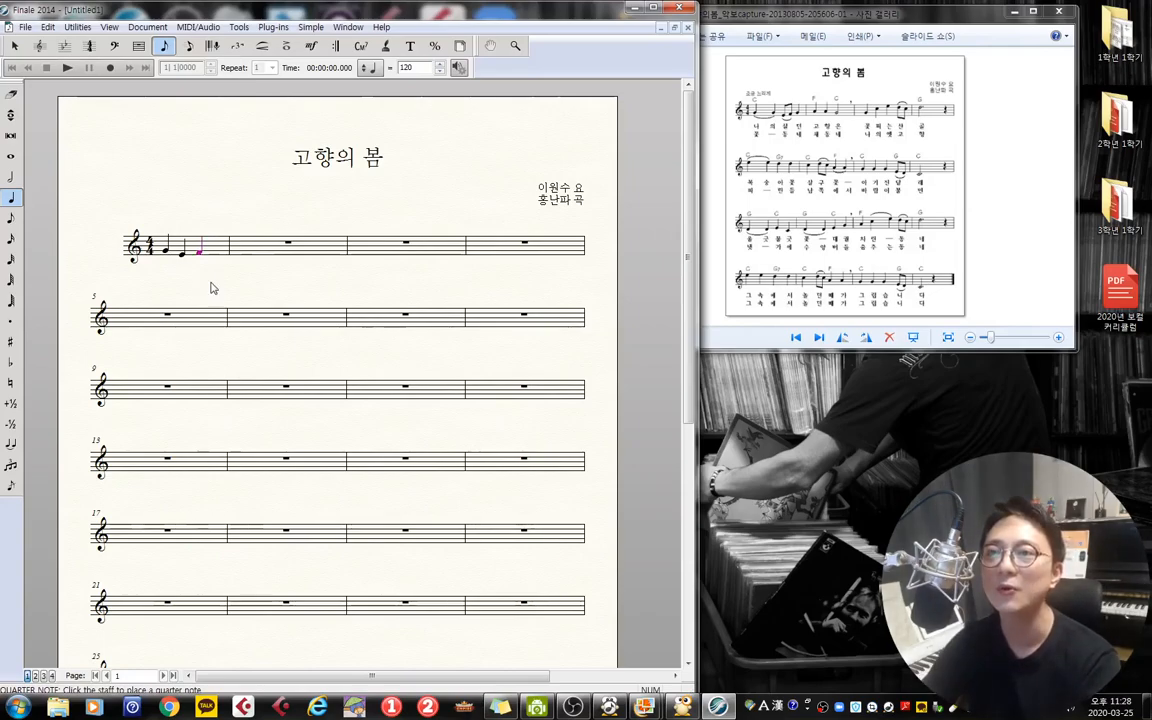
key("ctrl+z")
key("ctrl+z")
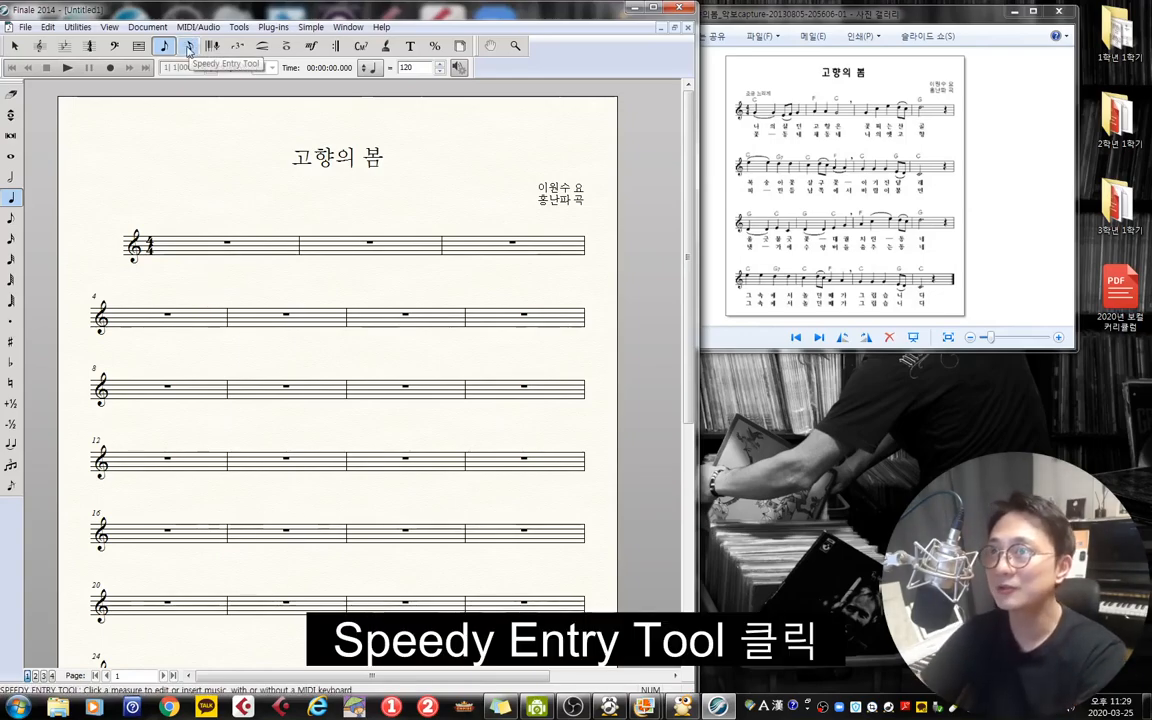
- Switch to the Speedy Entry tool with the first measure active and enable Use MIDI Device for Input
left_click(188, 46)
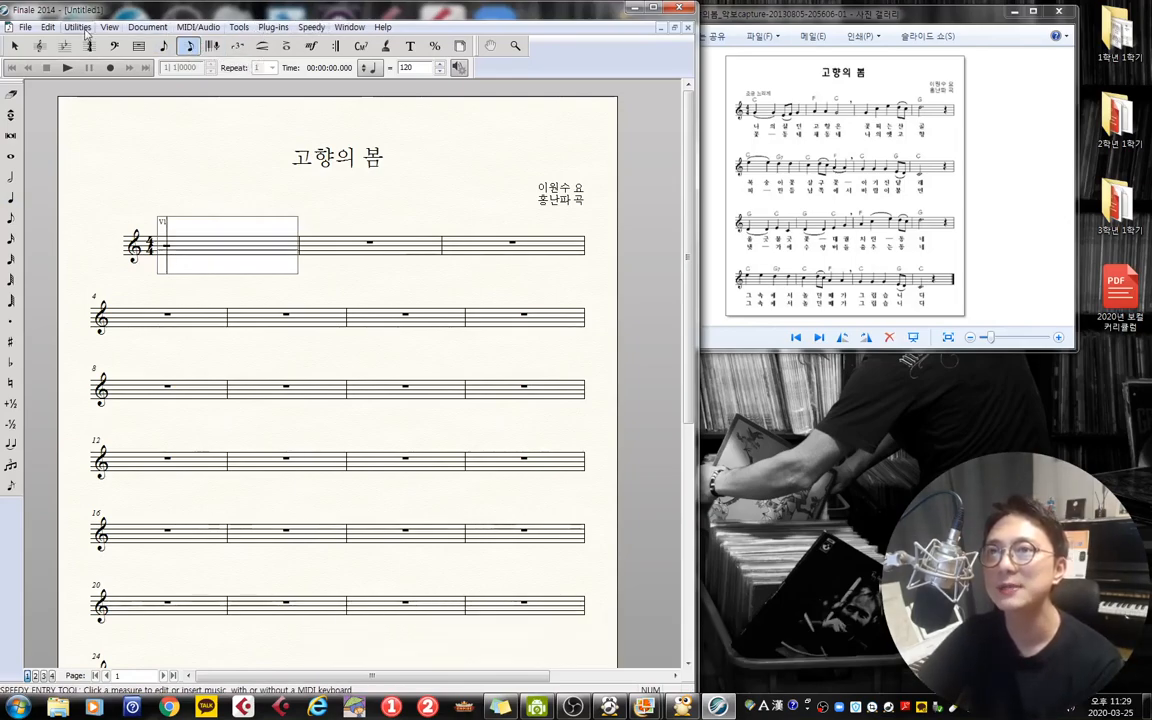
left_click(312, 27)
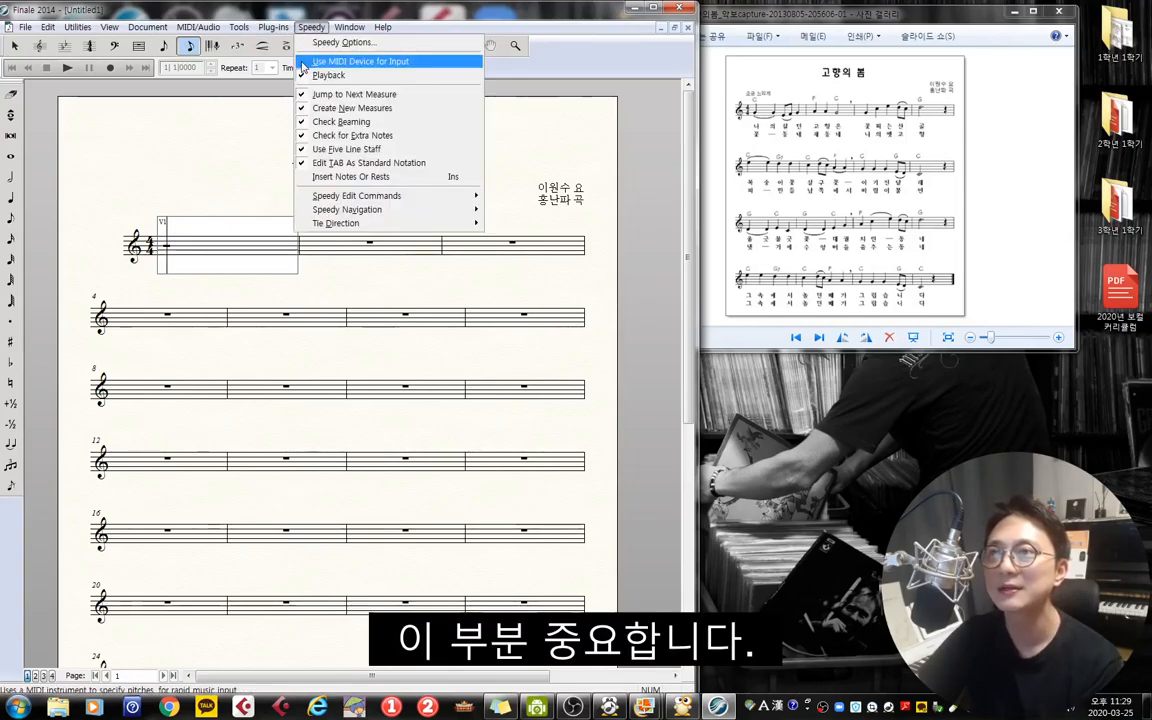
left_click(302, 62)
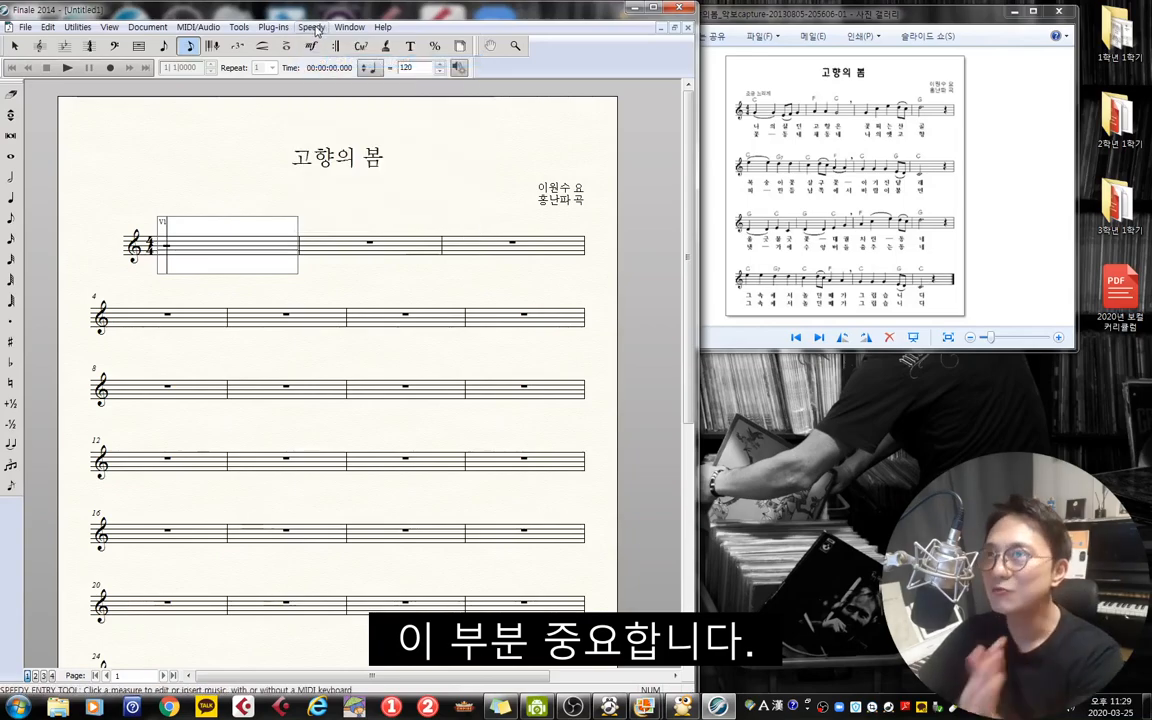
left_click(314, 28)
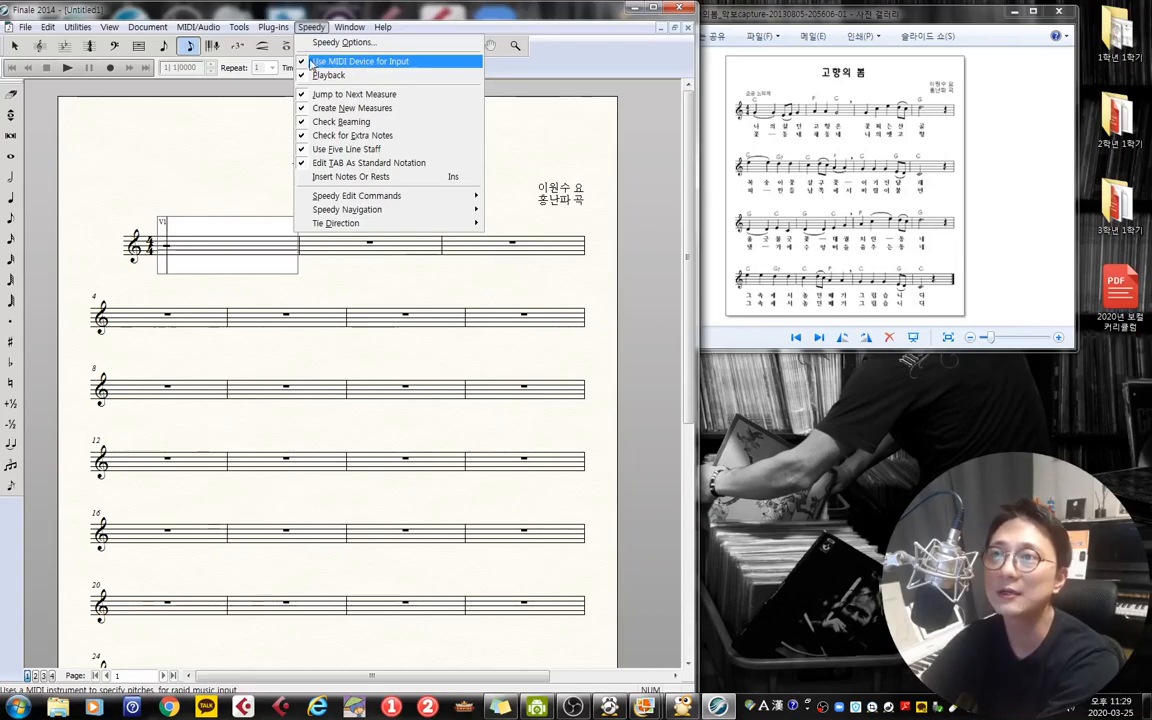
- Turn off Use MIDI Device for Input and reopen the first measure in the Speedy Entry frame
left_click(304, 62)
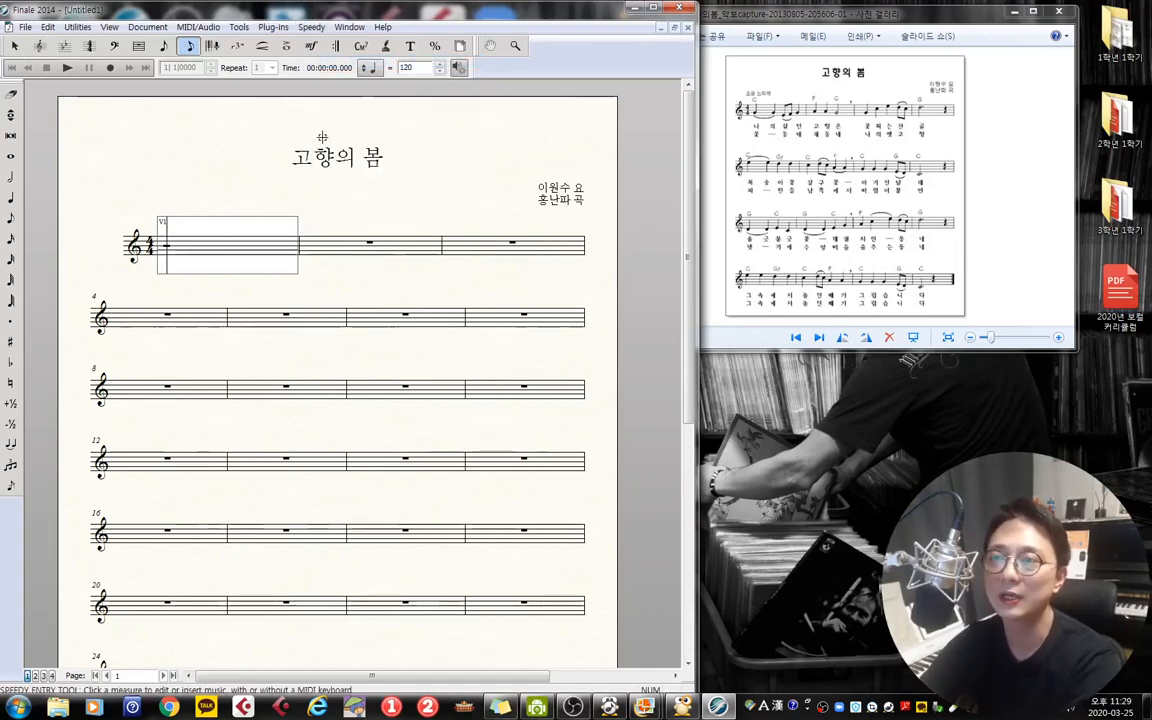
left_click(215, 160)
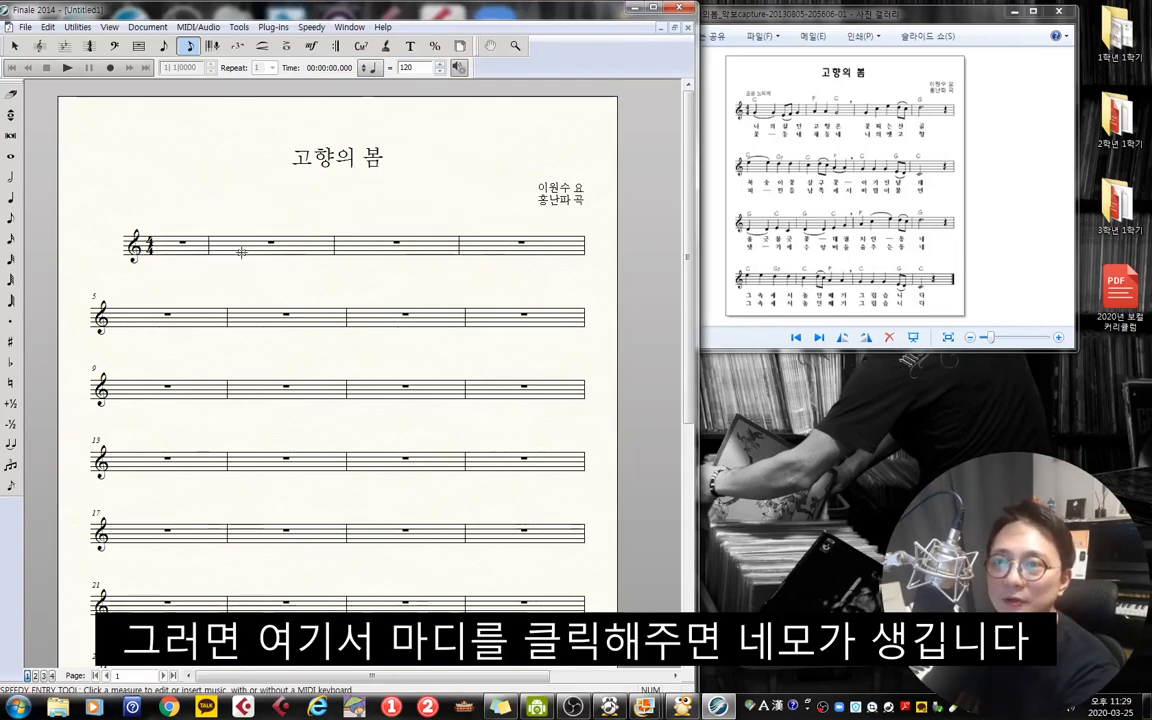
left_click(185, 242)
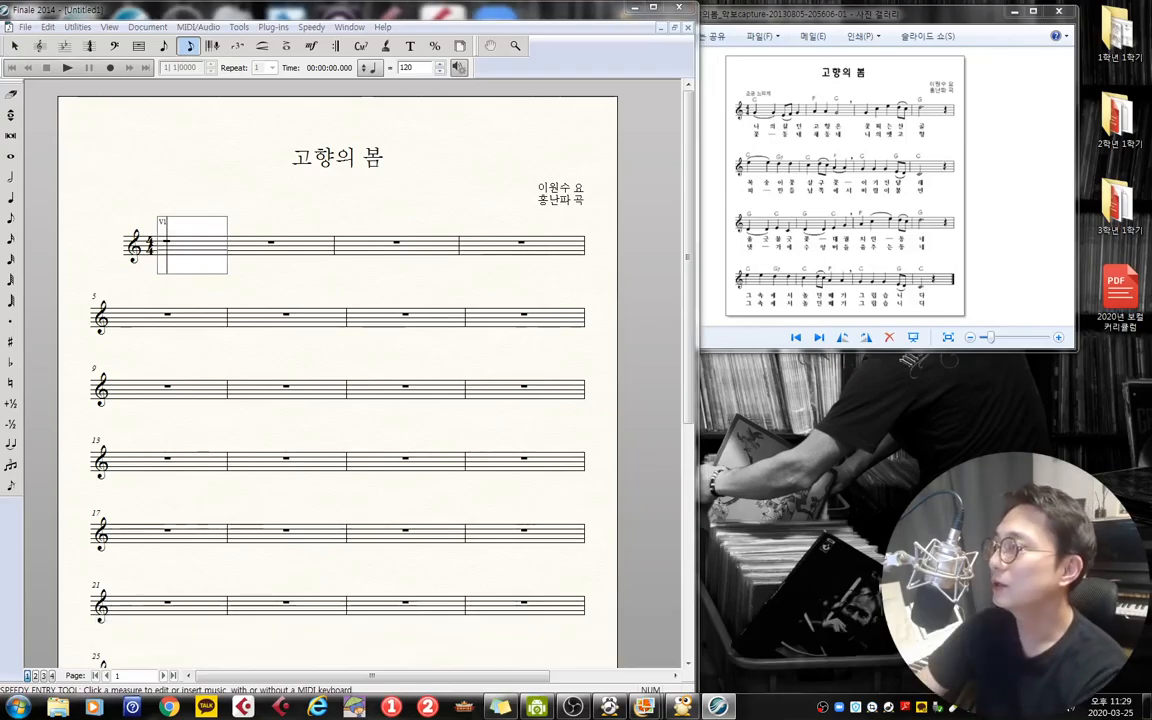
- Switch to the ALSee image viewer, examine the keyboard layouts and the numeric keypad note-value chart, and close the viewer
left_click_drag(799, 41, 551, 90)
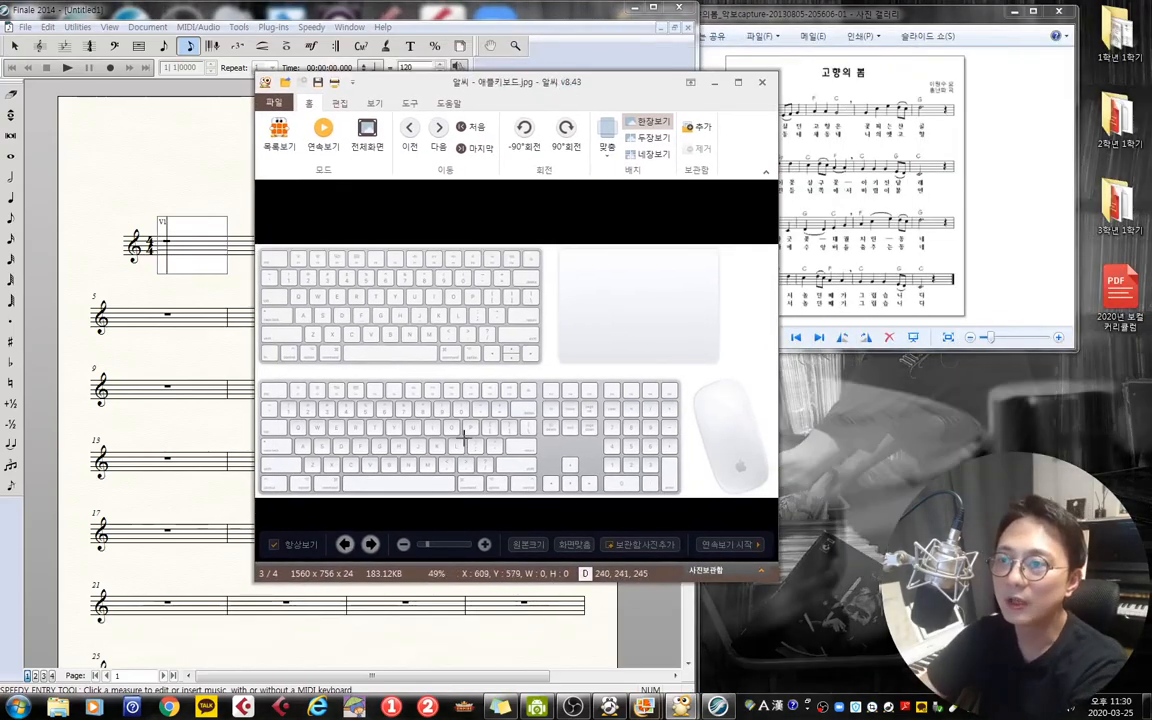
left_click_drag(260, 378, 680, 494)
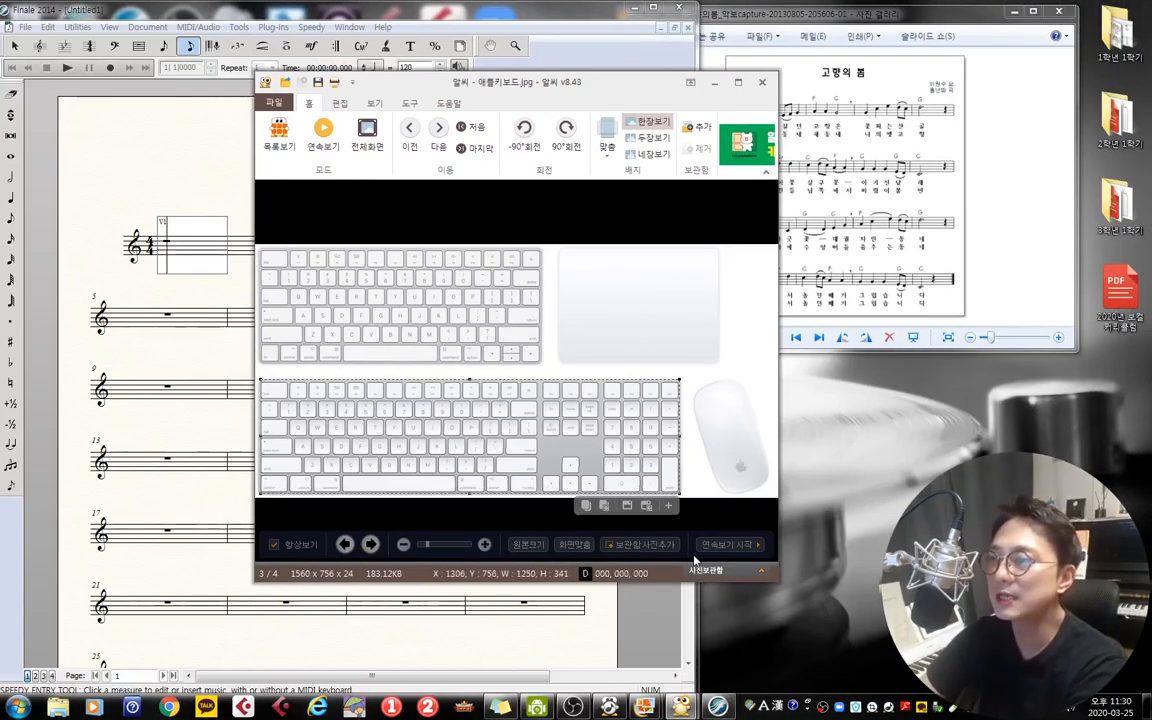
left_click(690, 437)
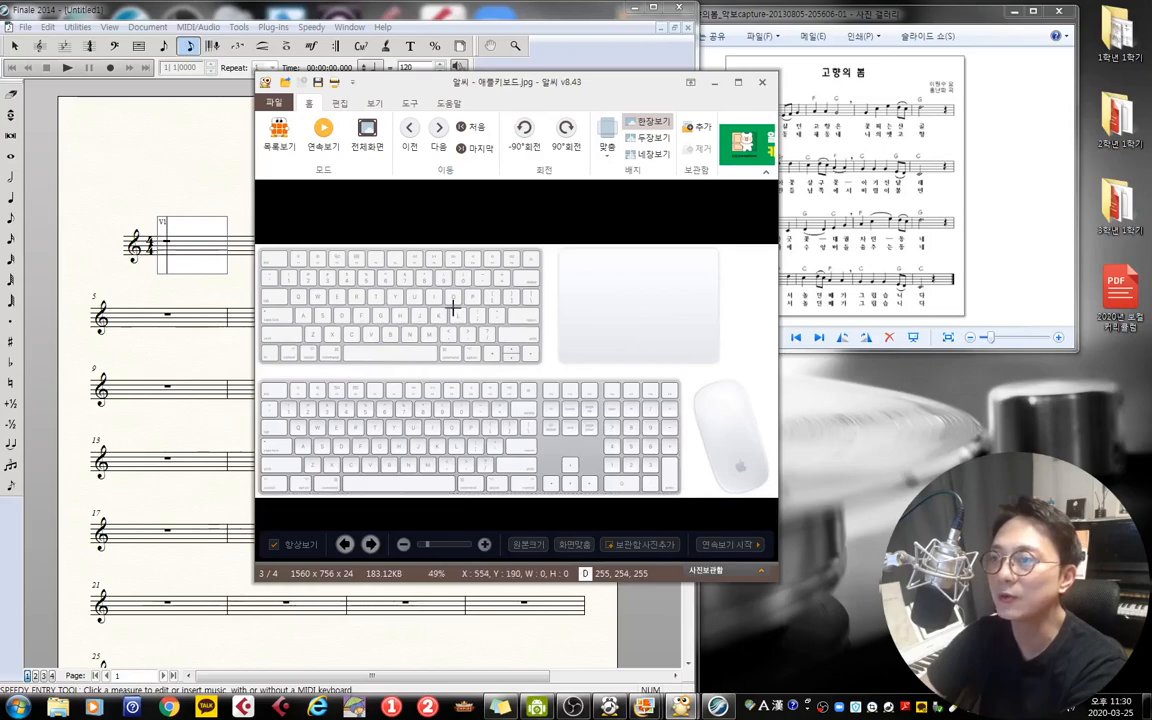
left_click_drag(258, 247, 541, 364)
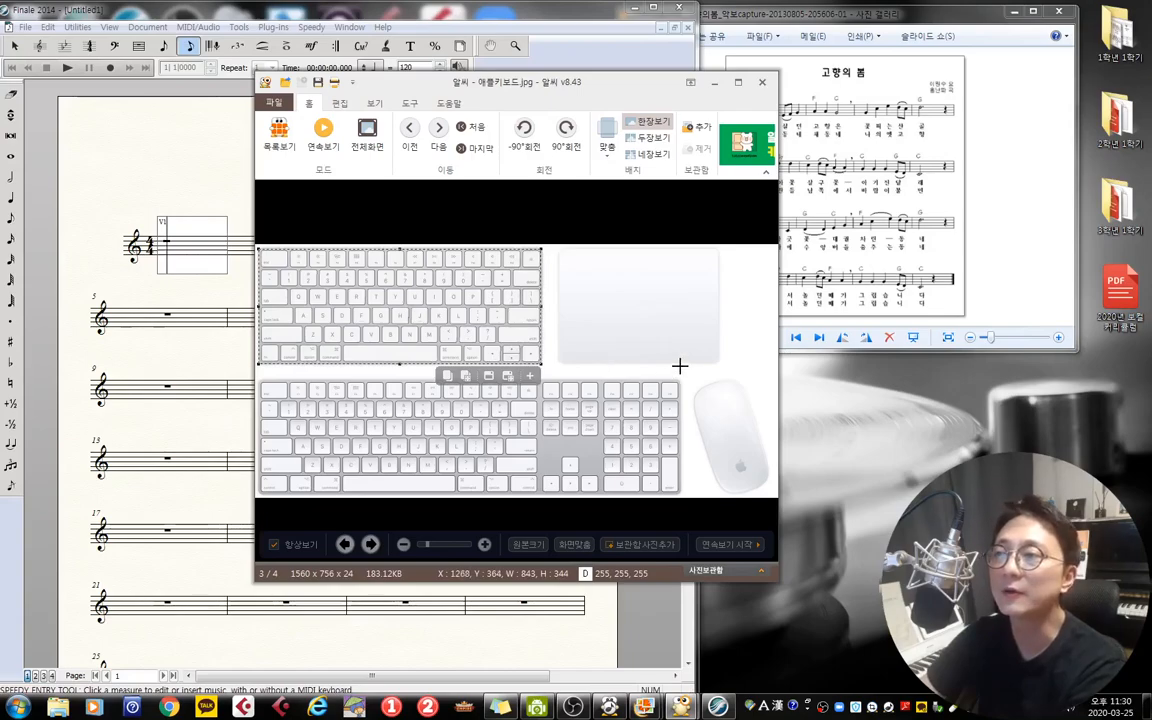
left_click(586, 386)
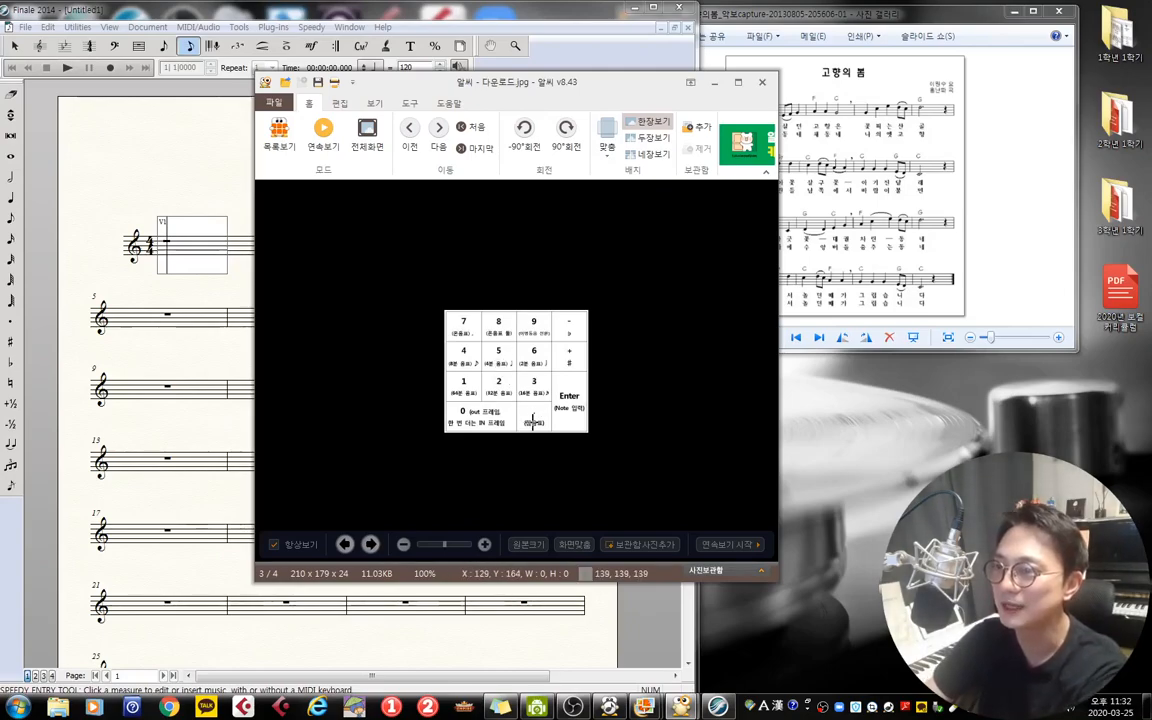
left_click(763, 84)
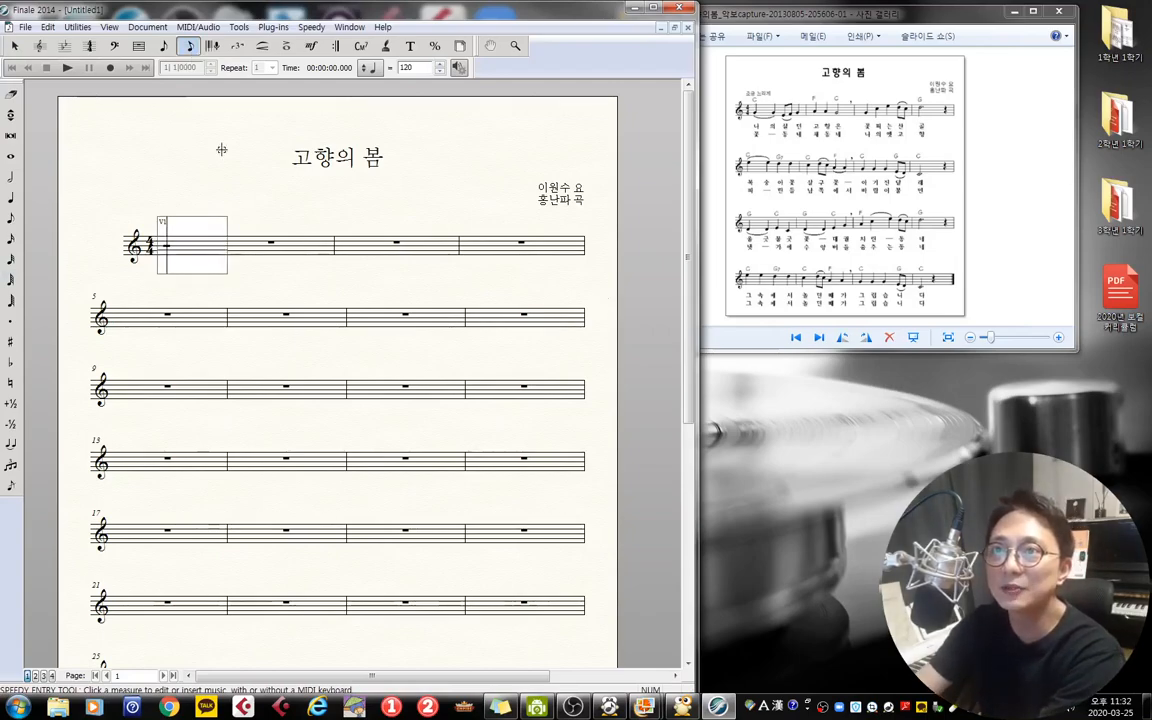
- Enter quarter notes G and G, eighth notes E and F, and a quarter note G in the first measure
left_click(259, 239)
left_click(181, 251)
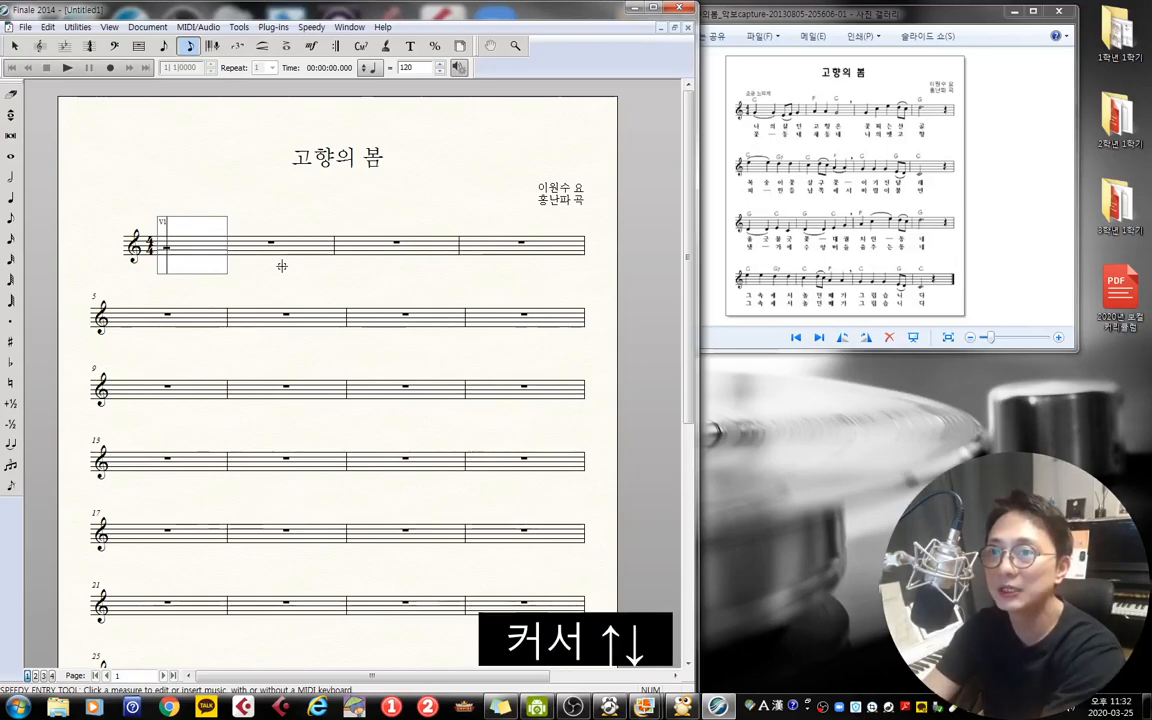
key("Up")
key("Up")
key("Up")
key("Up")
key("Up")
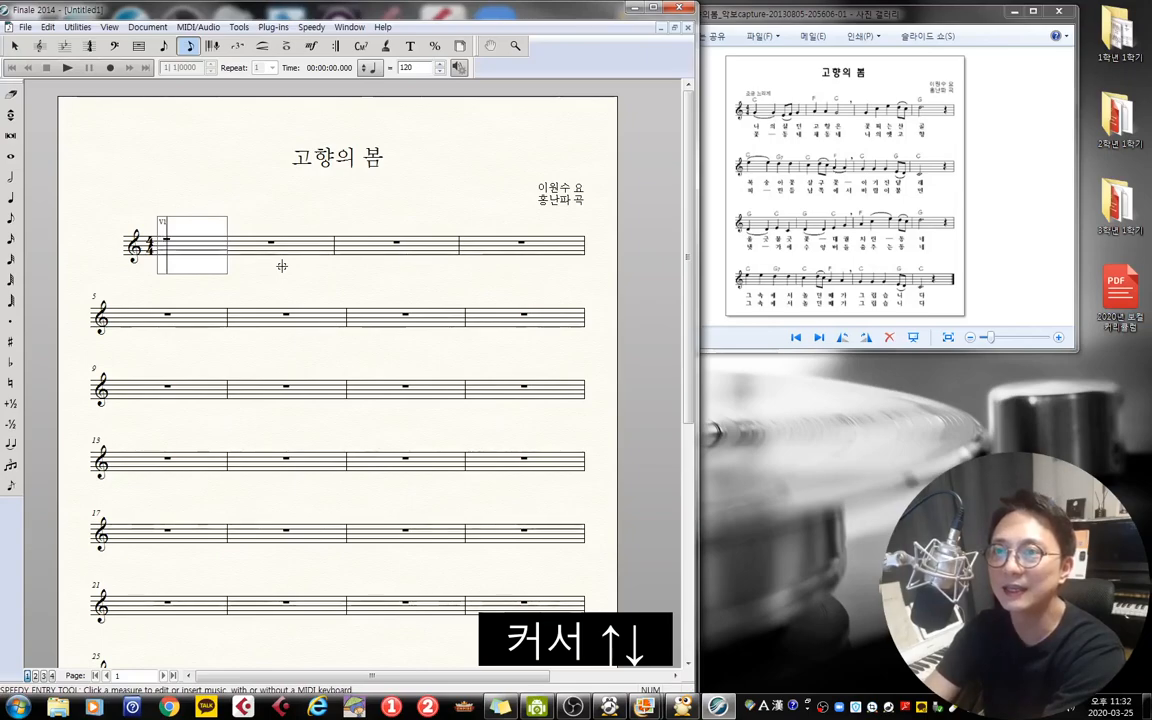
key("Down")
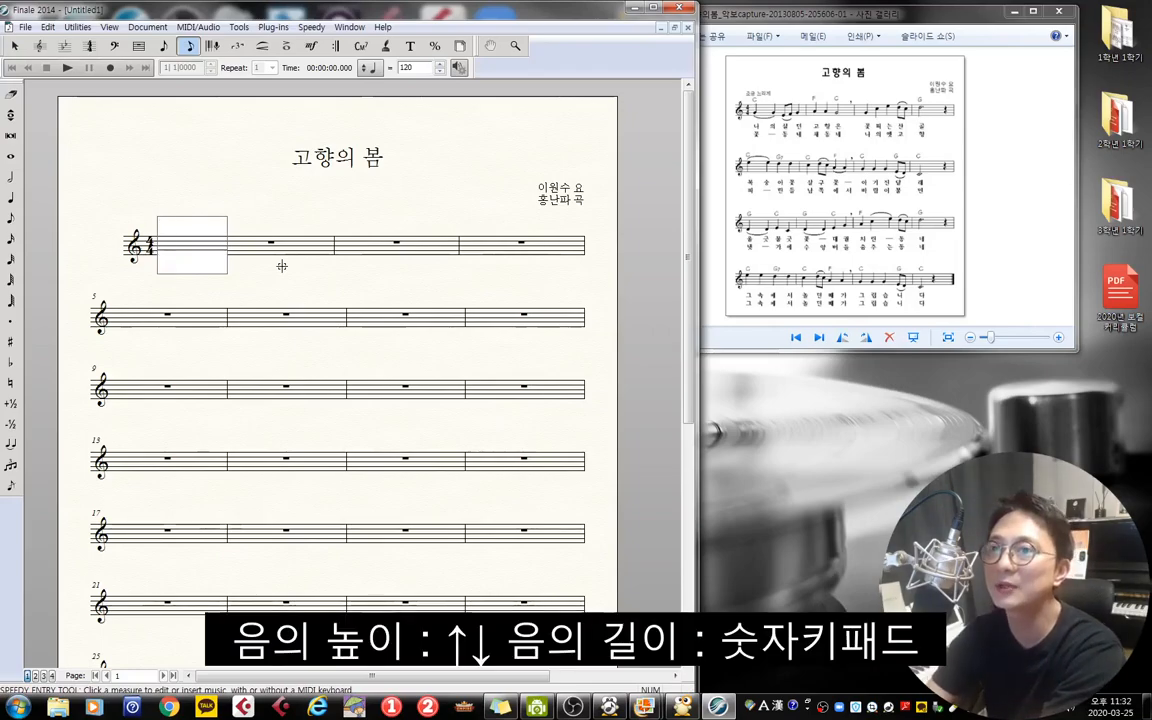
key("6")
key("period")
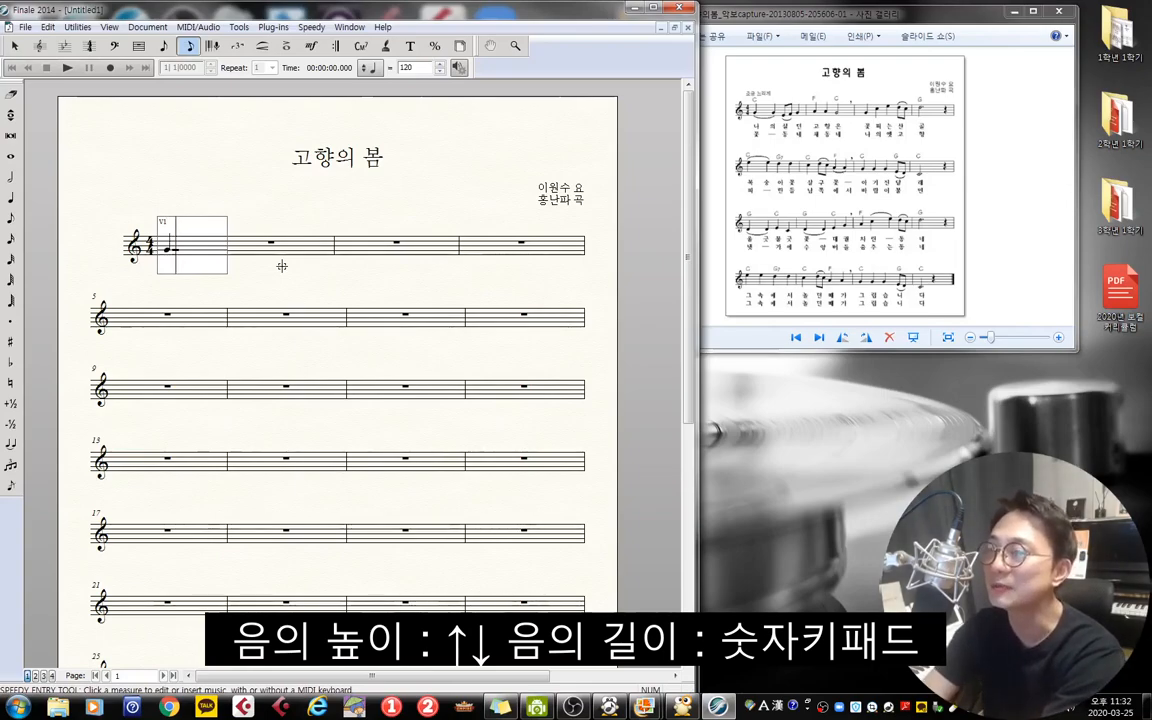
key("5")
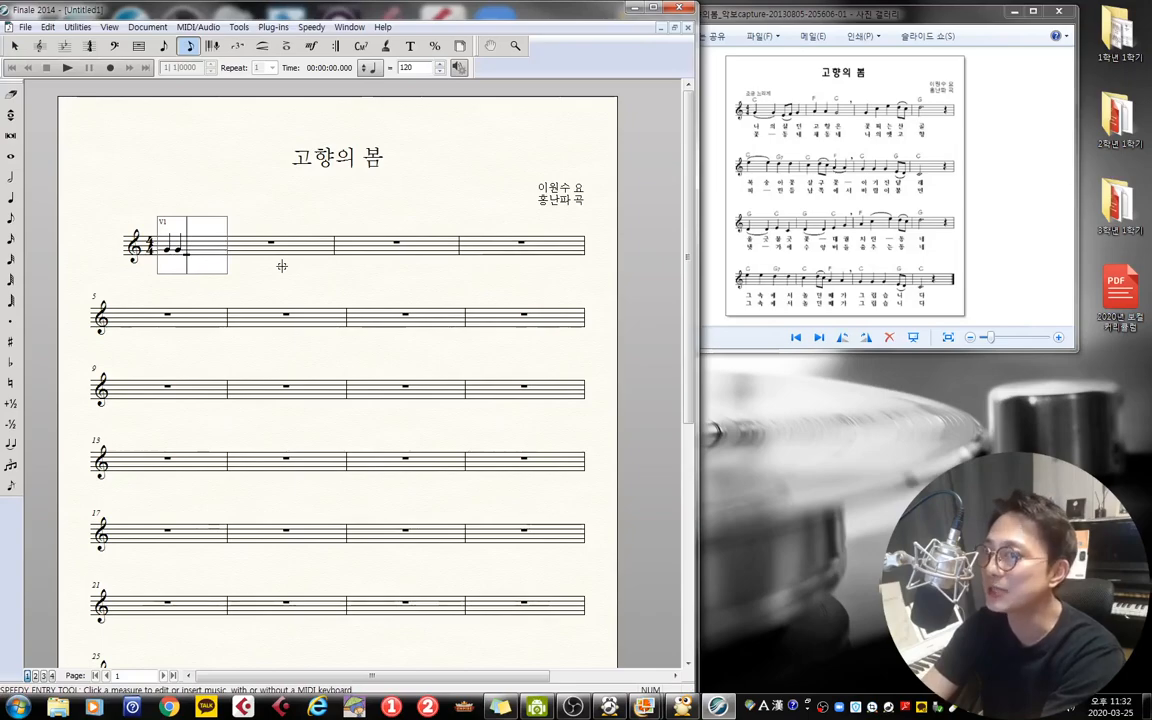
key("4")
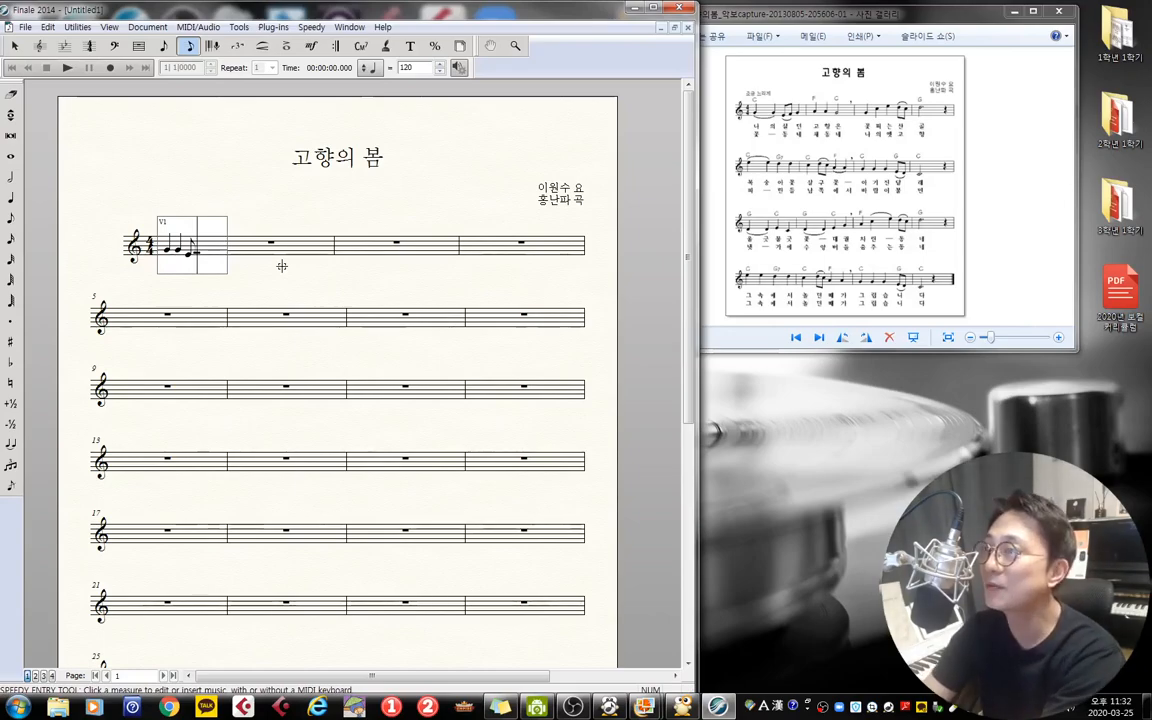
key("4")
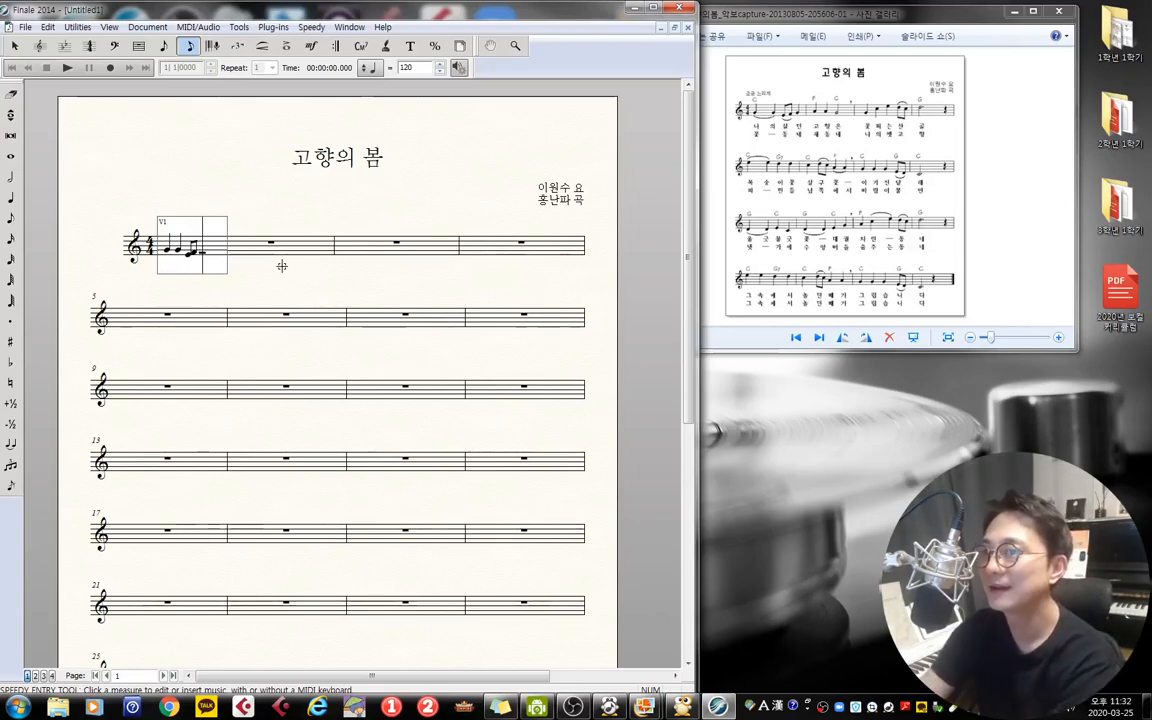
key("5")
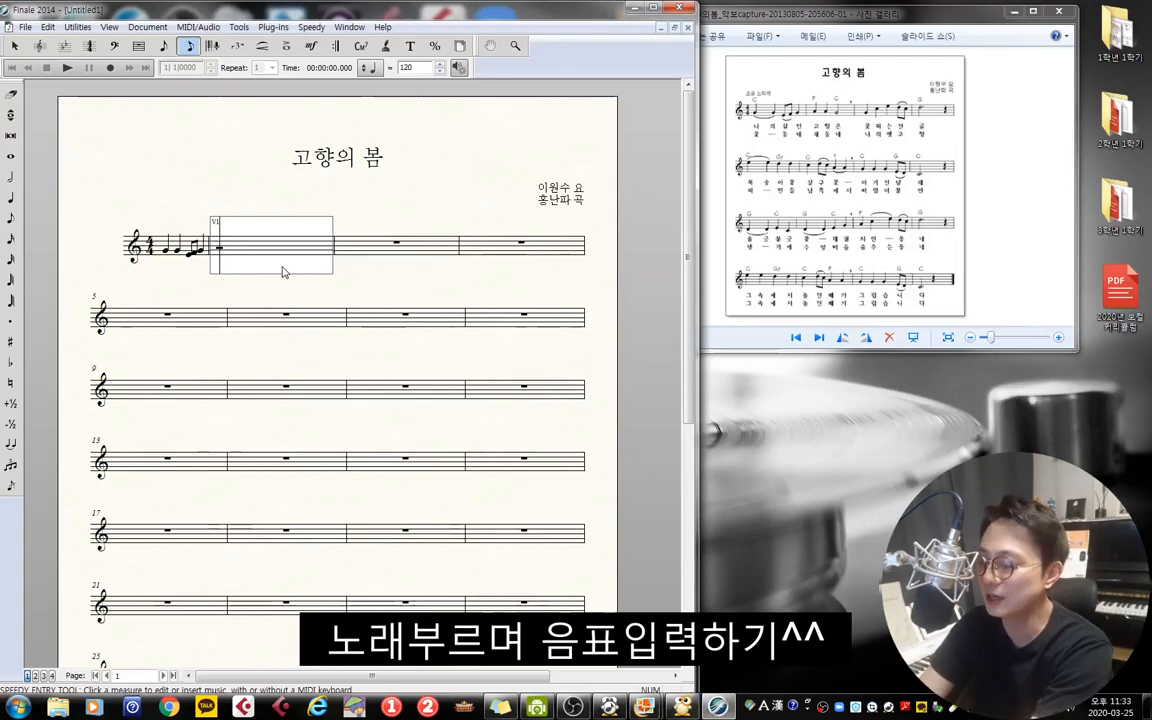
- Fill the second measure with two quarter notes A and a half note G
key("5")
key("5")
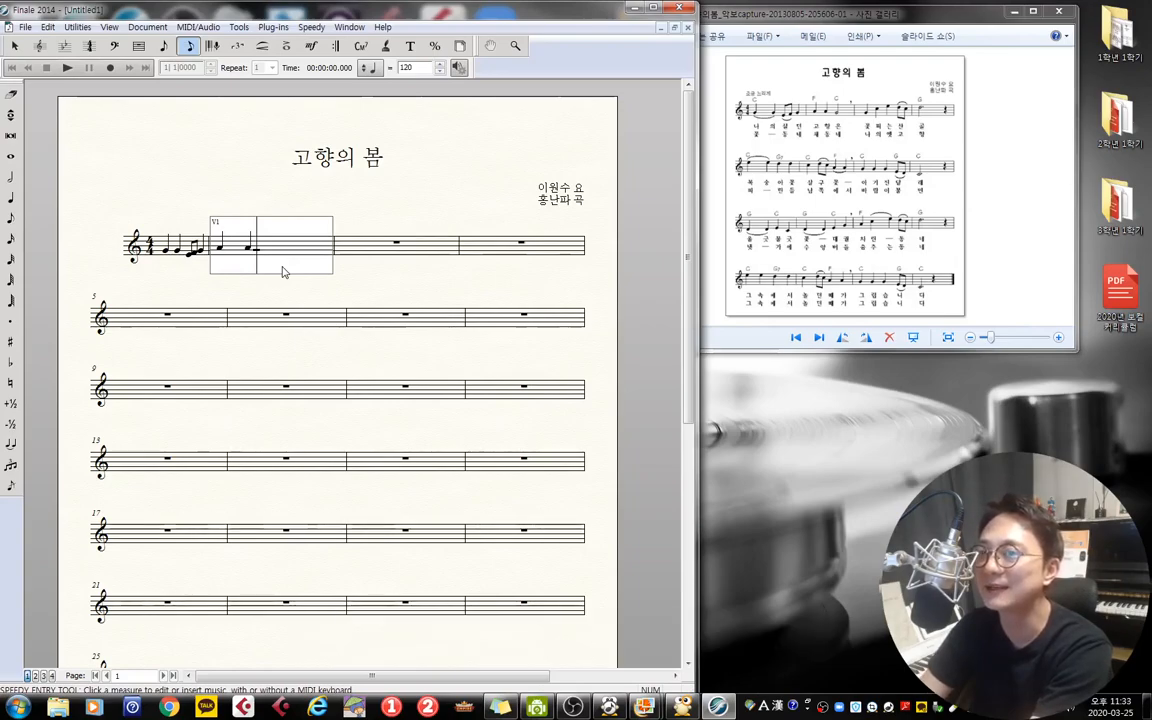
key("6")
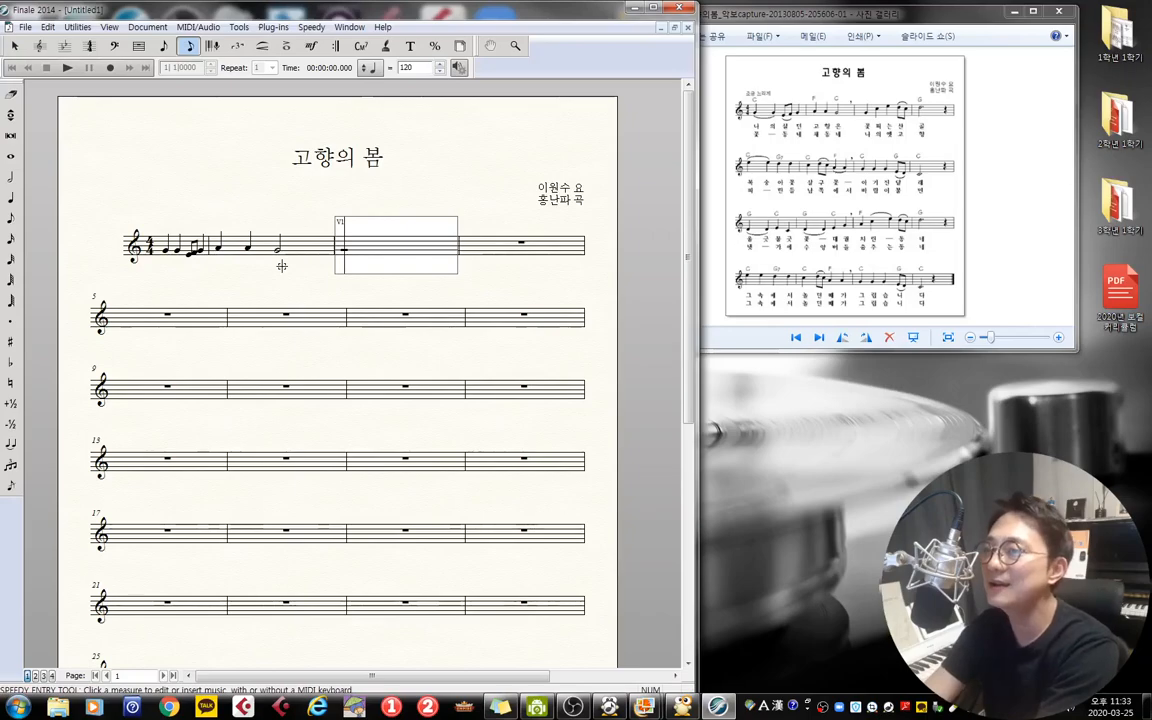
- Enter quarter notes G, C, E and eighth notes D, C in measure 3, and a dotted half D and quarter rest in measure 4
key("5")
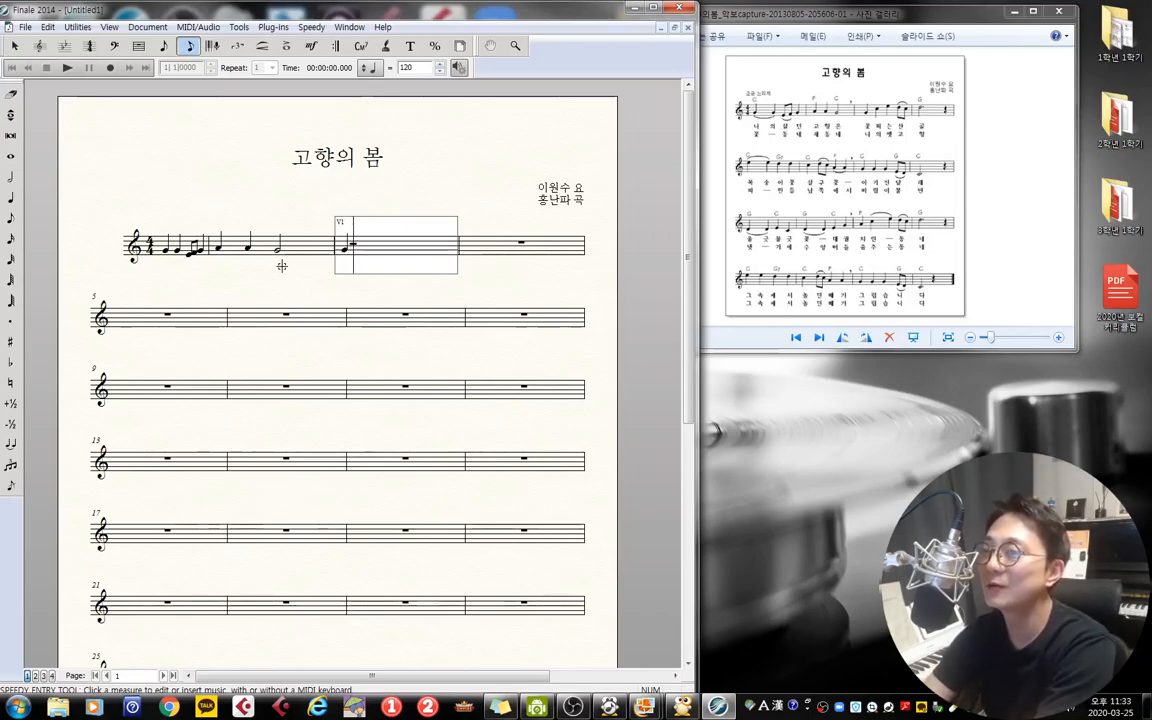
key("5")
key("5")
key("4")
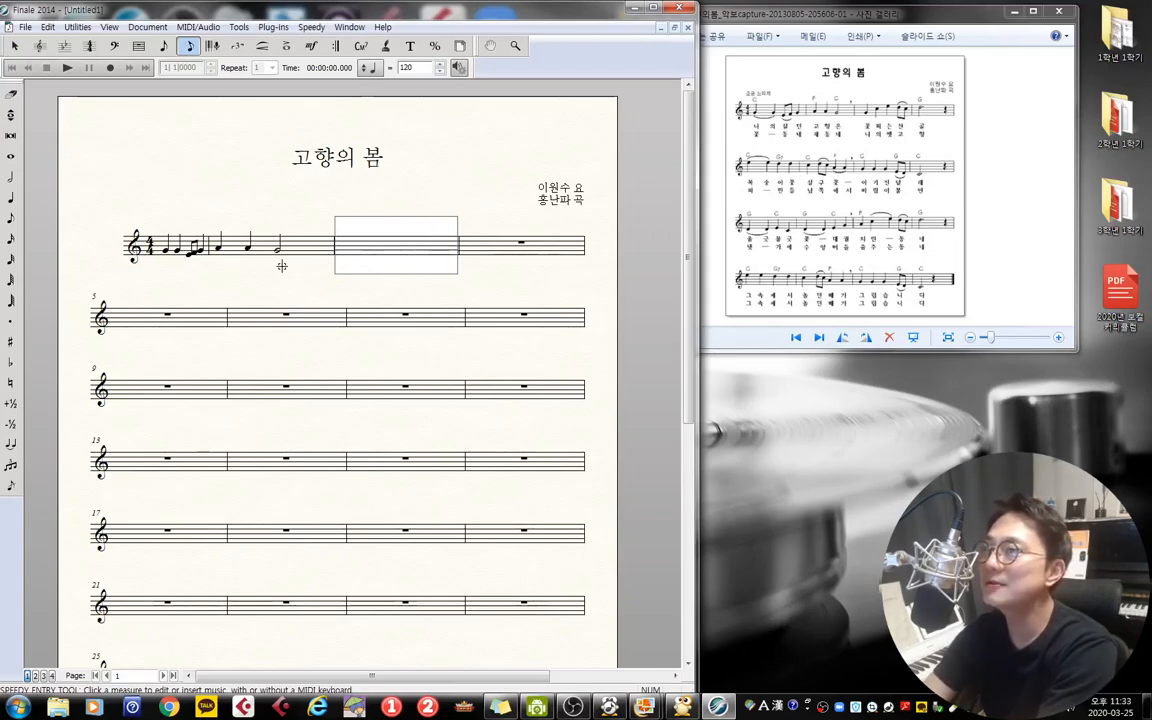
key("4")
key("6")
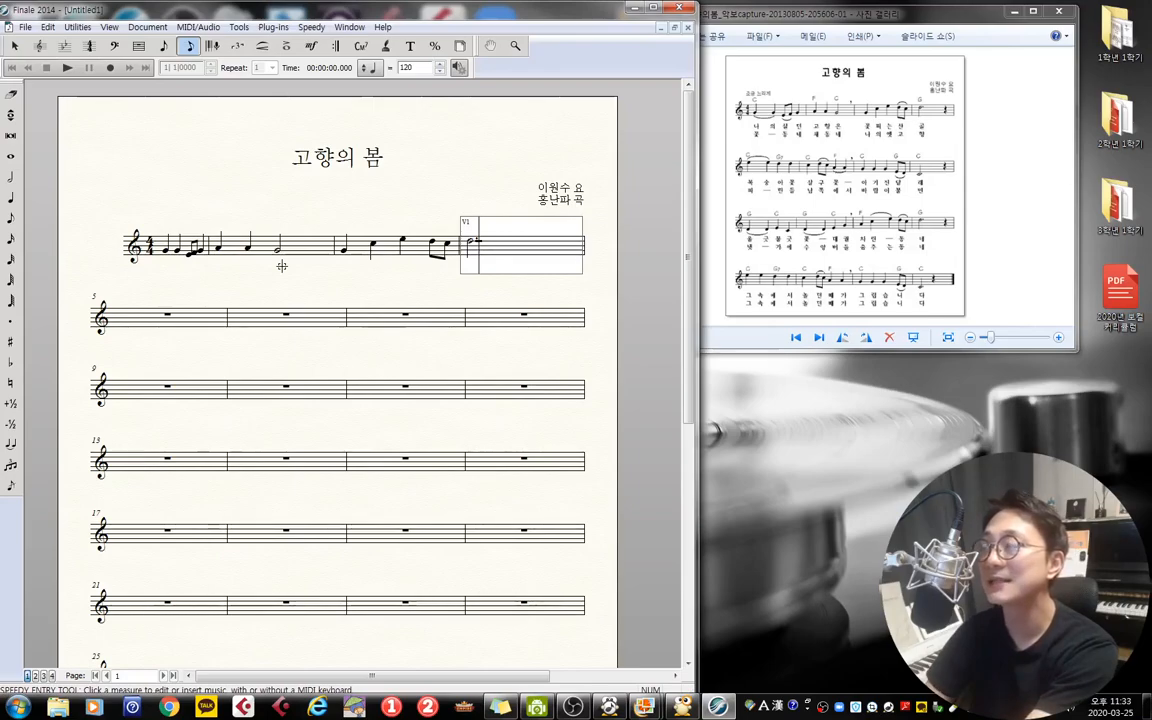
key("5")
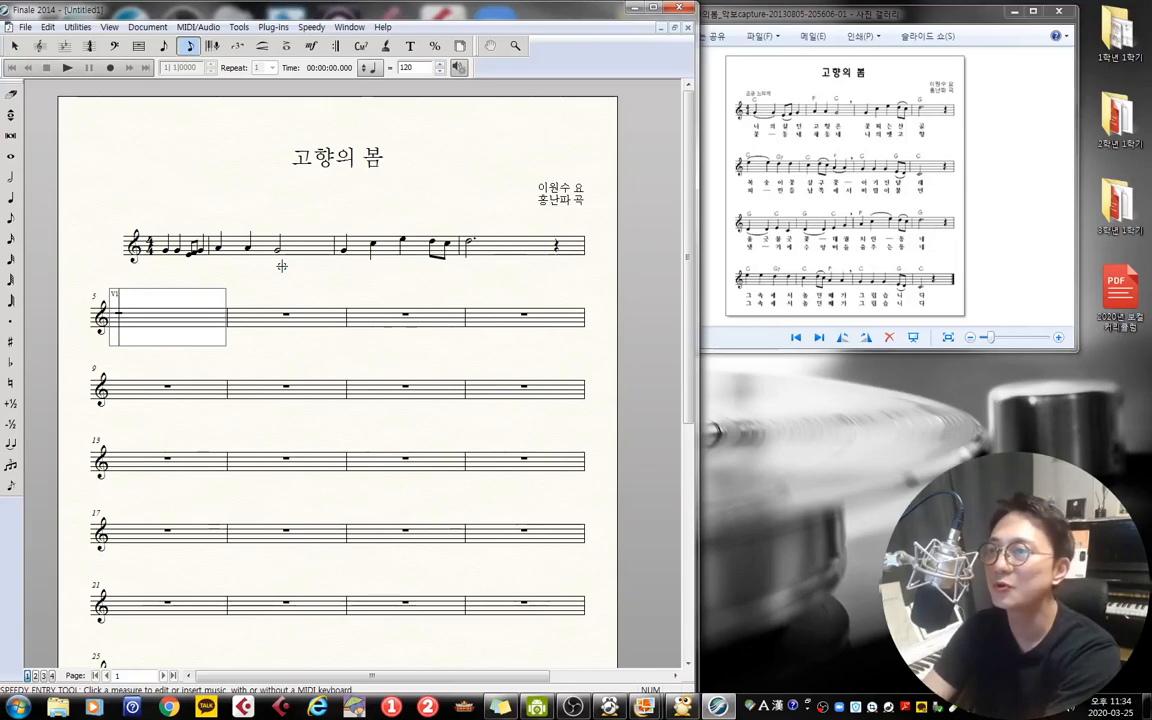
- Delete the quarter rest in measure 4 and re-enter it by converting a quarter note D into a rest
key("Left")
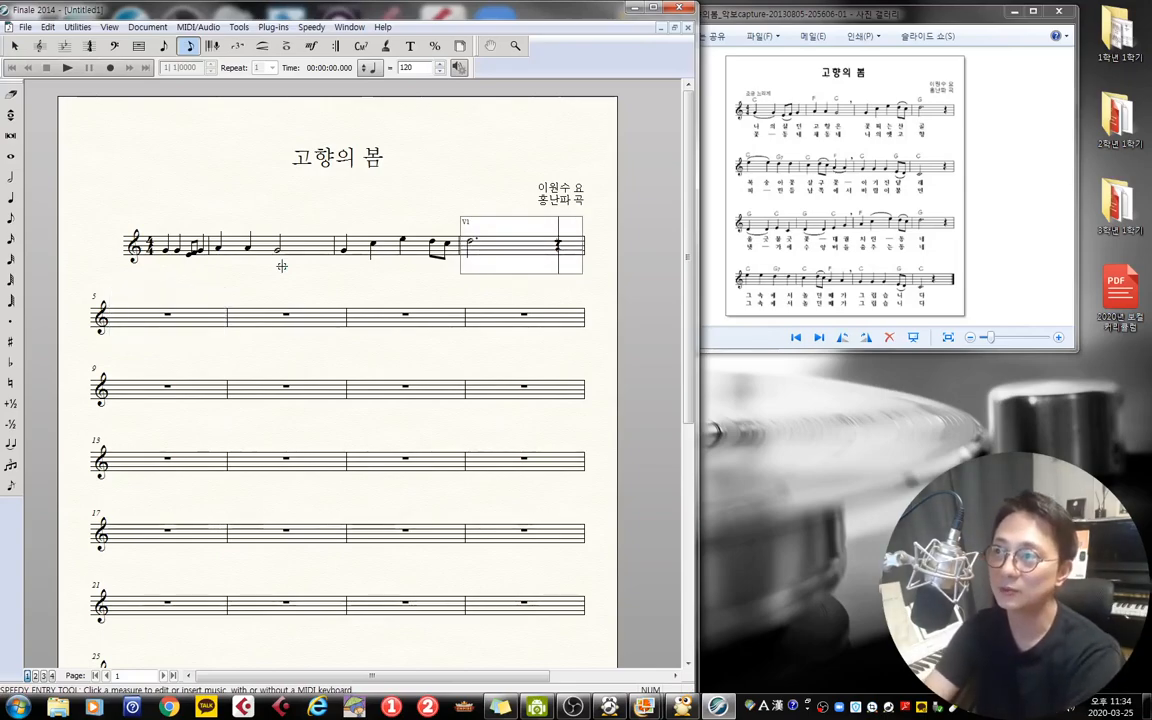
key("Delete")
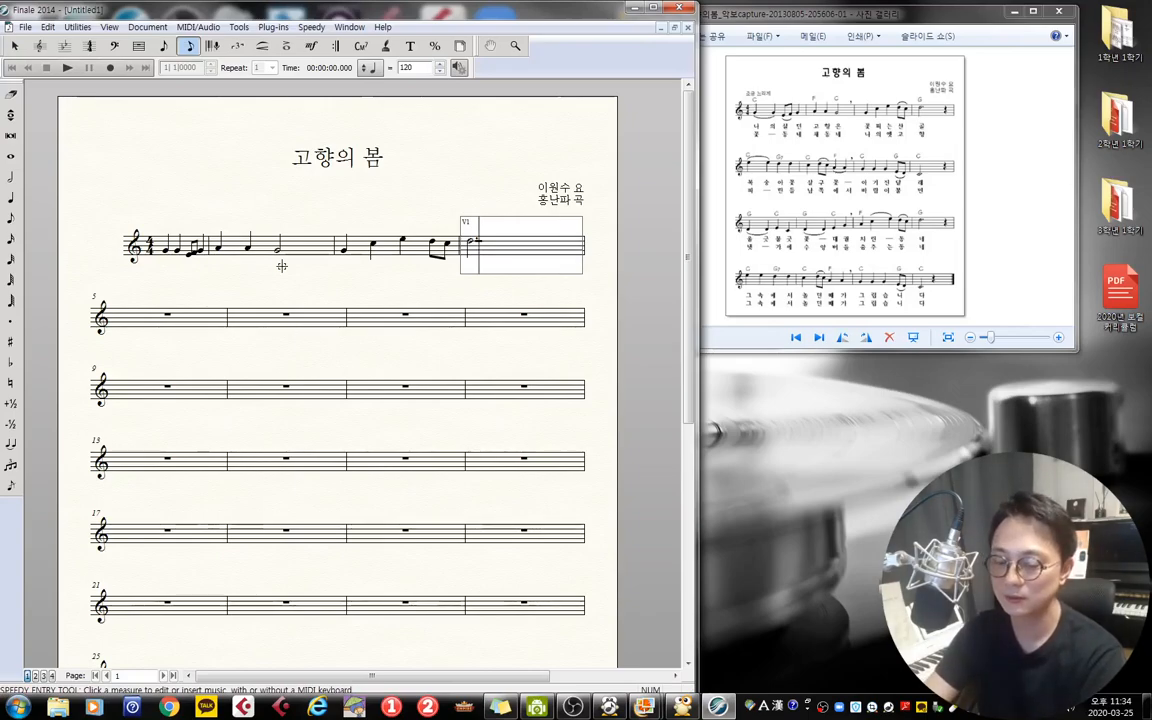
key("5")
key("Left")
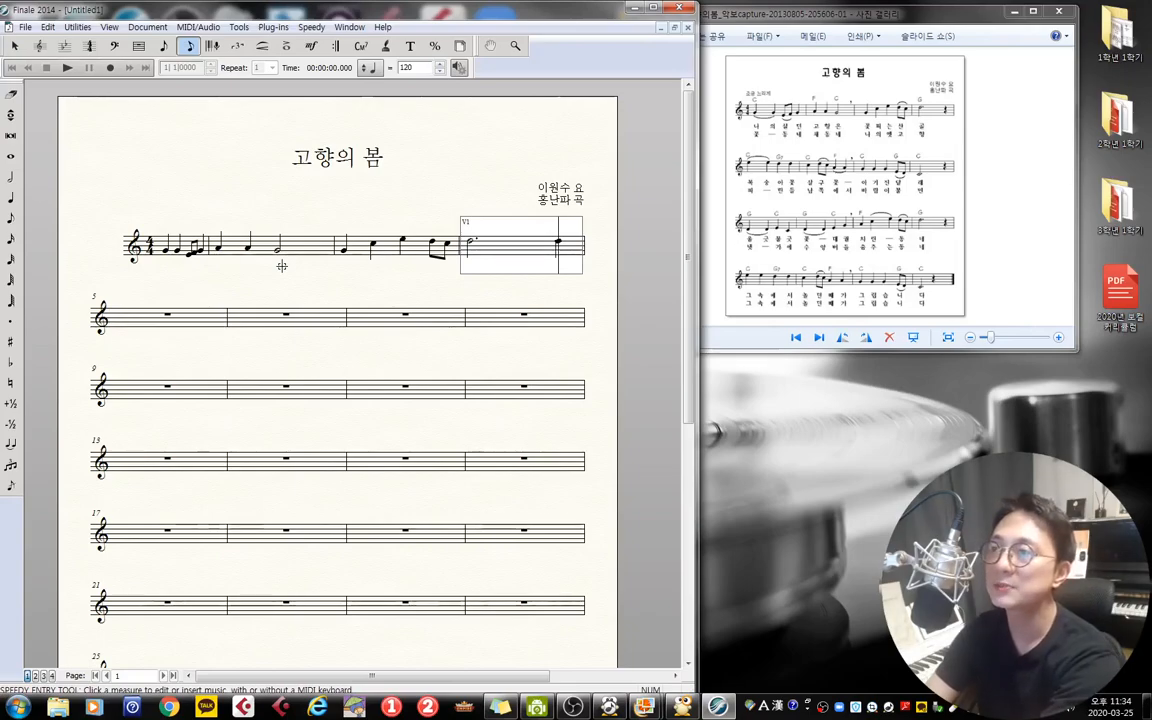
key("r")
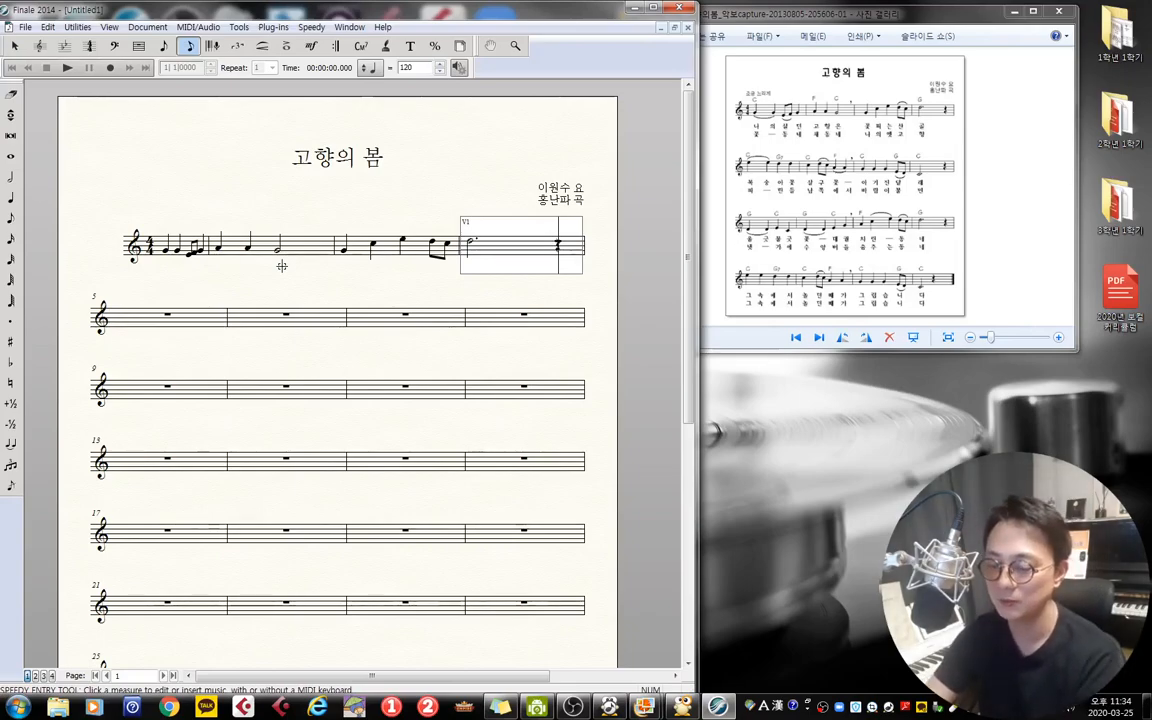
key("Right")
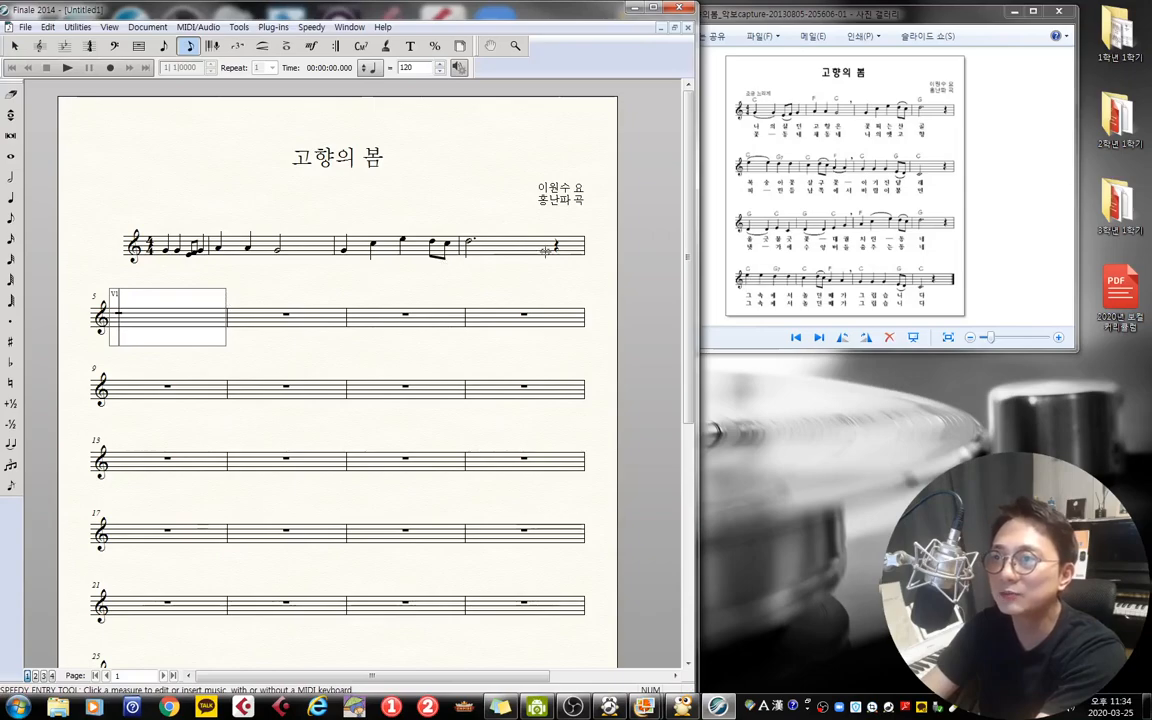
left_click(540, 248)
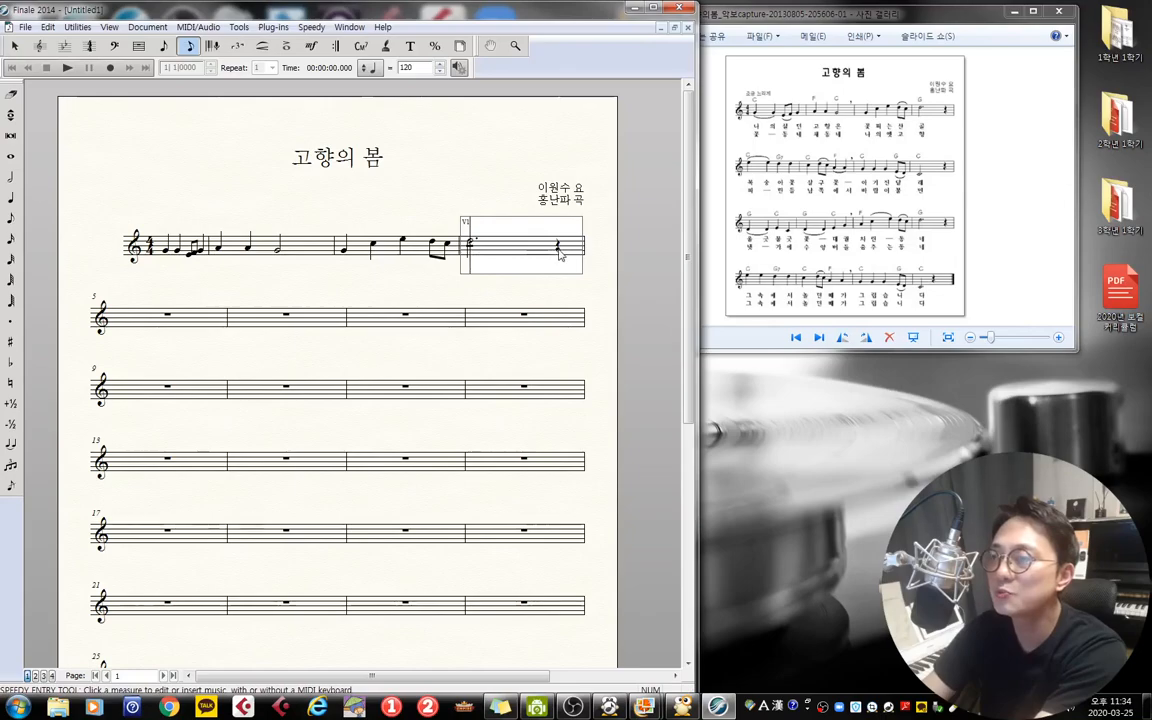
key("Right")
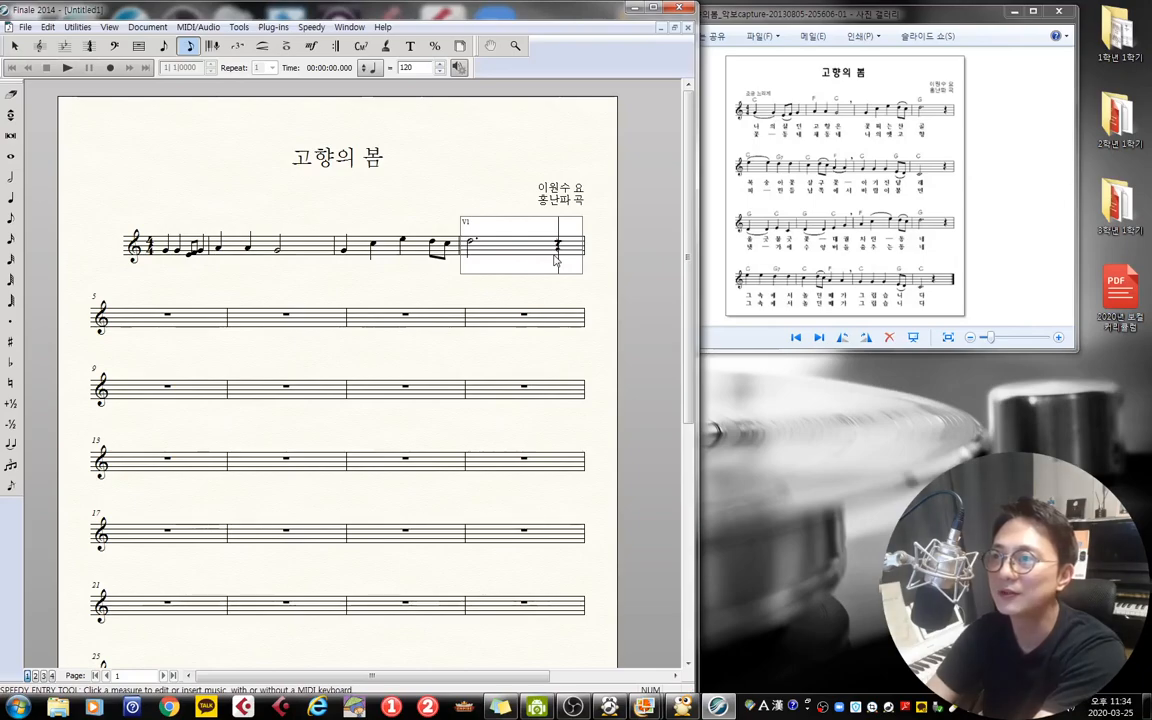
key("Right")
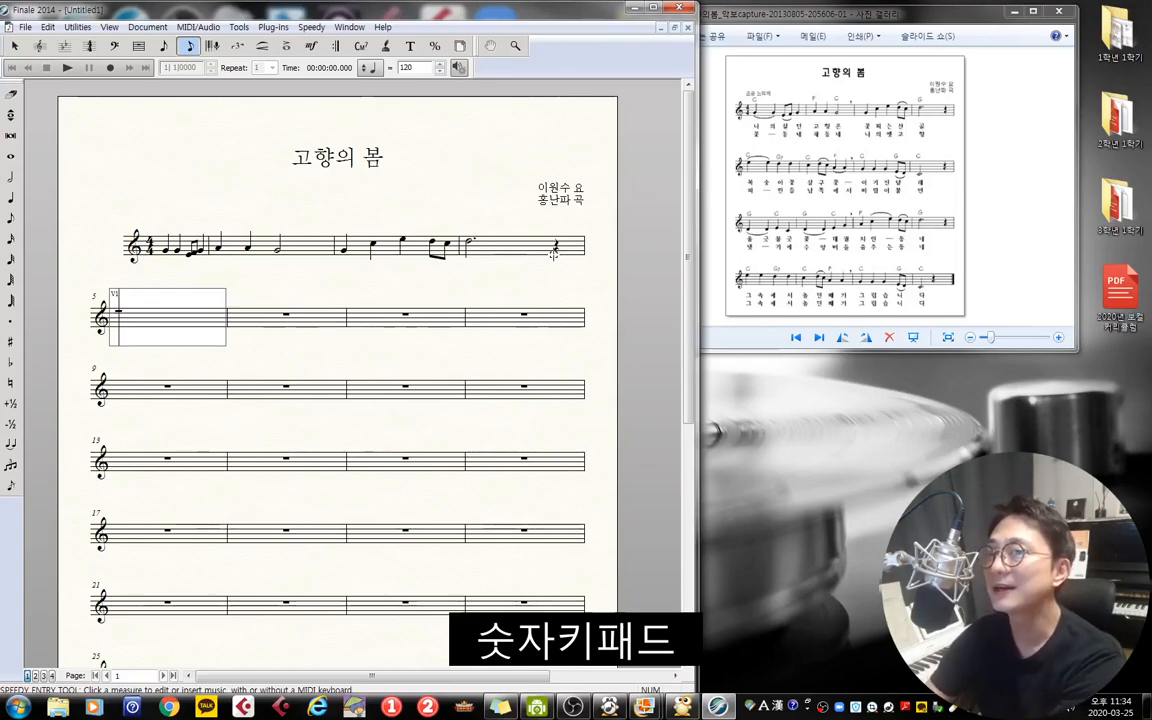
- Fill measure 5 with quarter notes E, E, D and D
key("5")
key("5")
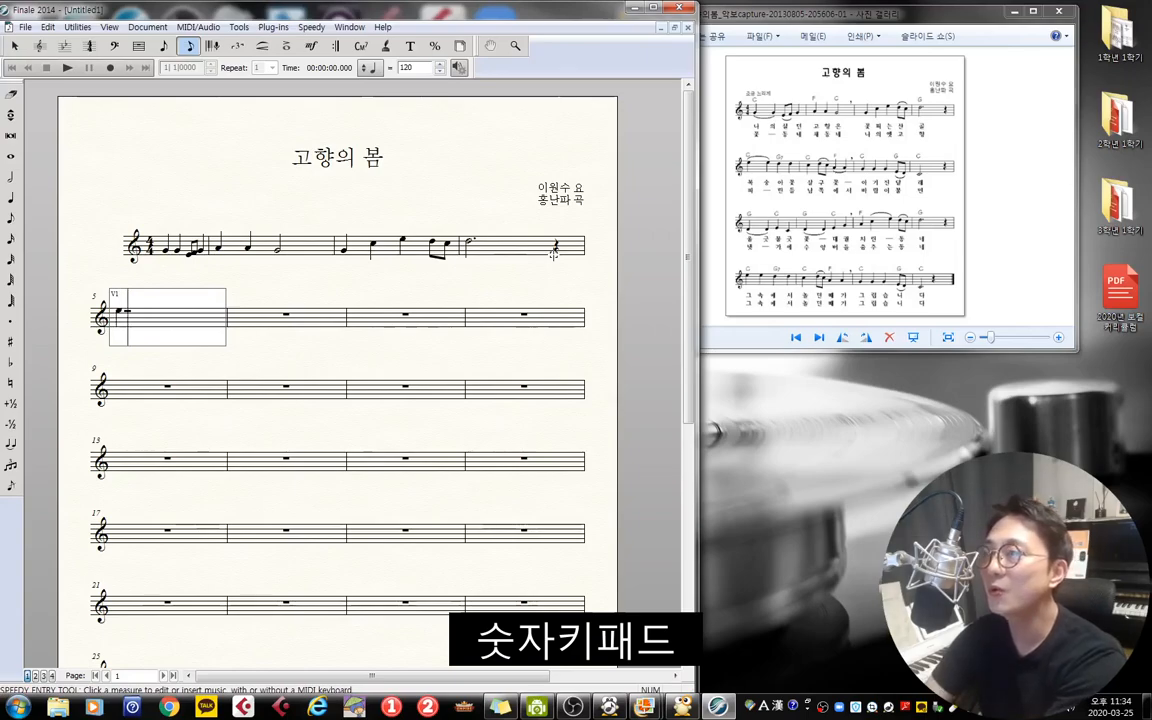
key("5")
key("5")
- Fill measure 6 with a quarter note C, eighth notes D and C, and two quarter notes A
key("5")
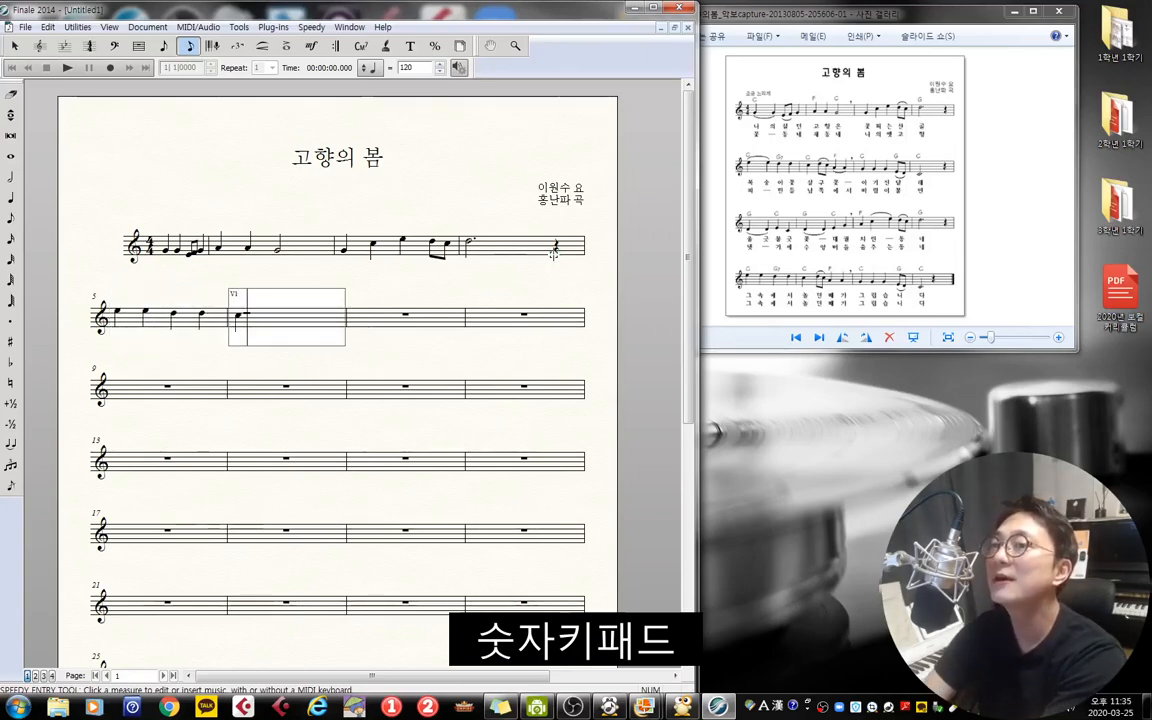
key("4")
key("Down")
key("4")
key("Down")
key("Down")
key("5")
key("5")
- Fill measure 7 with three quarter notes G and eighth notes E and D, and start measure 8 with a half note C
key("5")
key("5")
key("5")
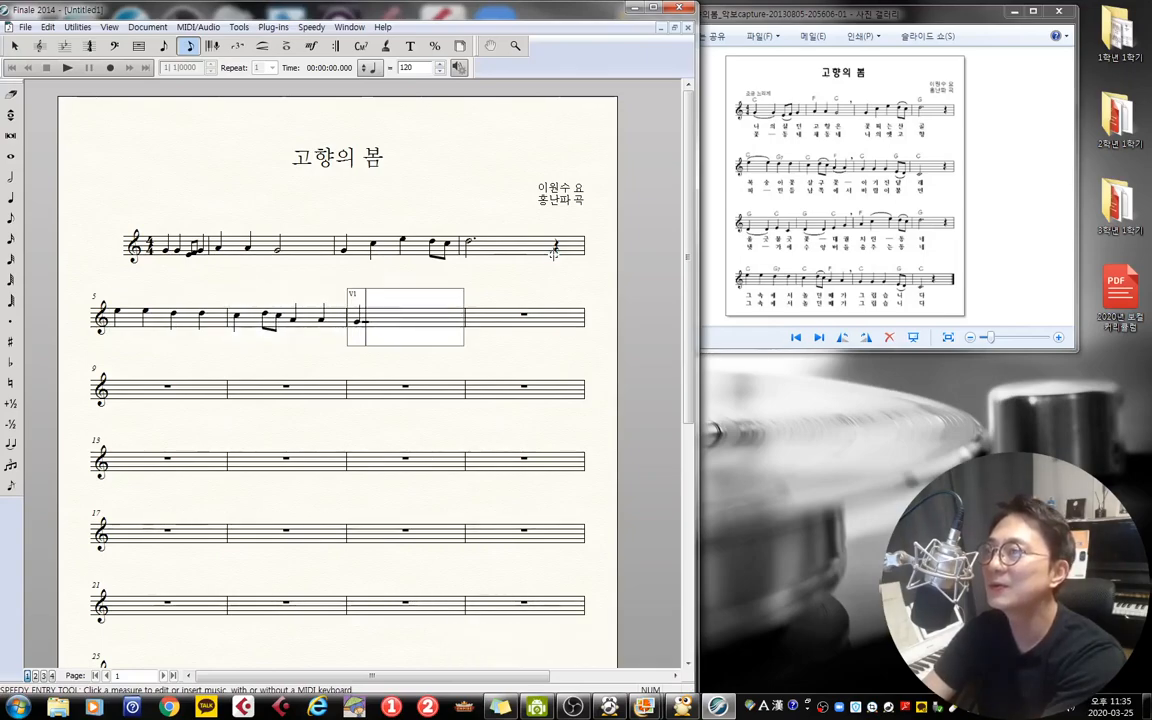
key("Down")
key("Down")
key("4")
key("Down")
key("4")
key("6")
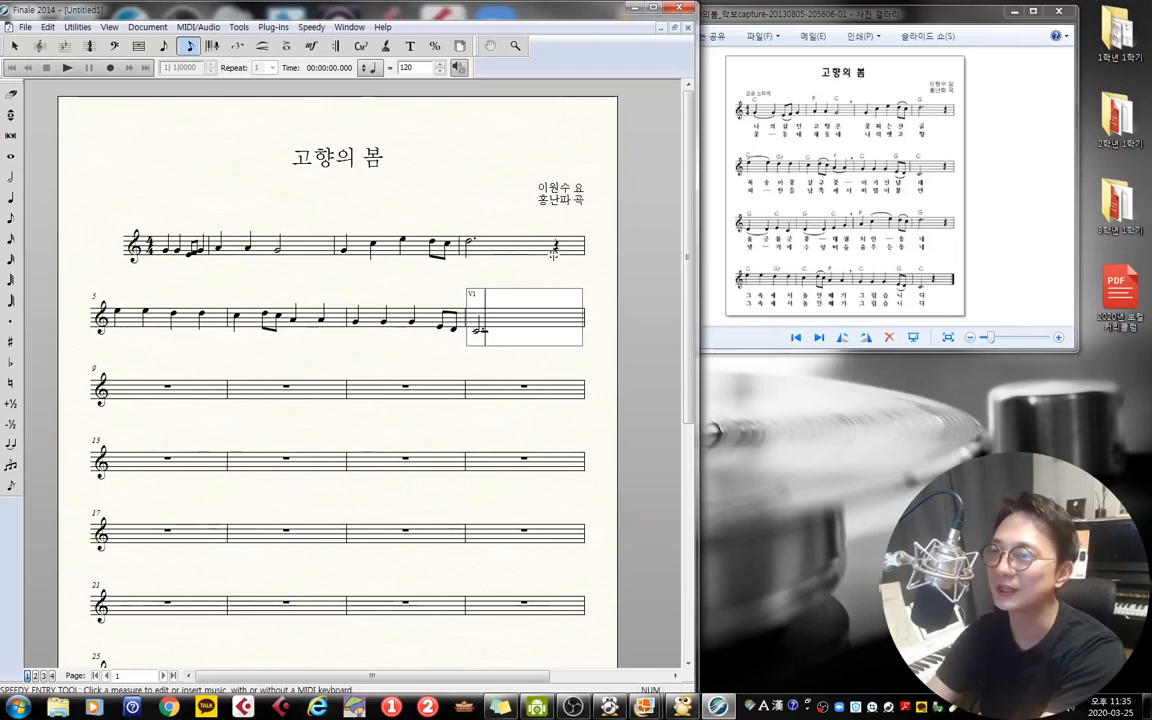
- Complete measure 8 with a dotted half note C and a quarter rest, and fill measure 9 with quarter notes D, D, E and C
key("5")
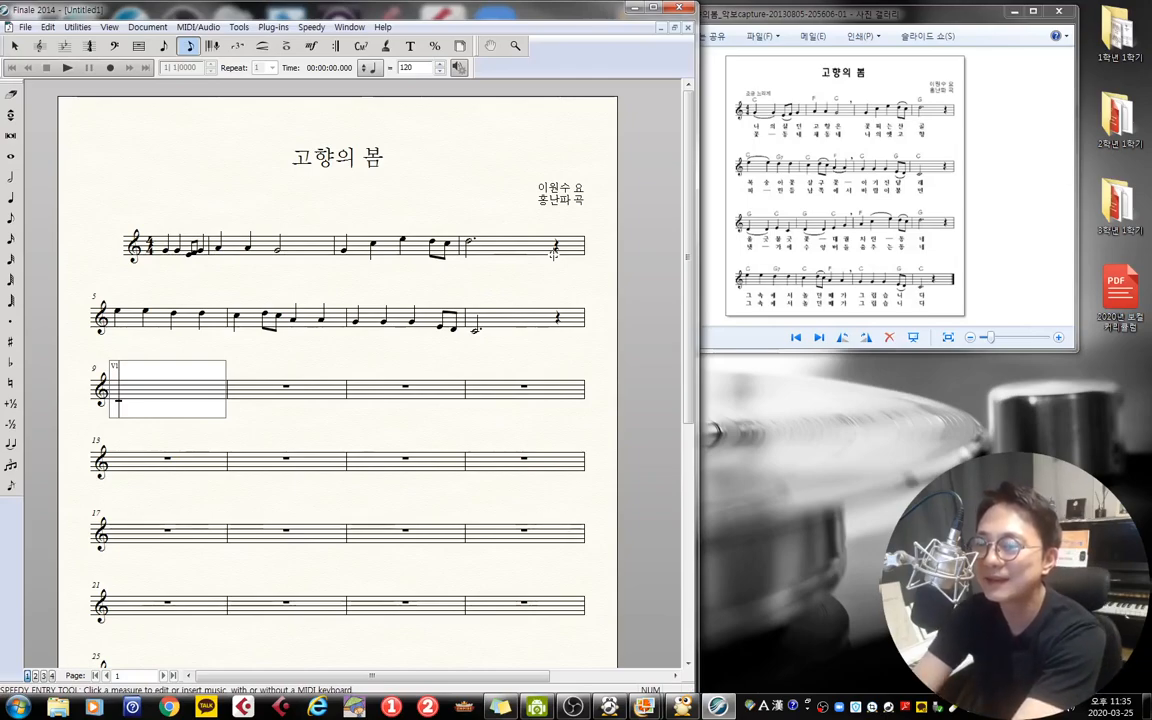
key("5")
key("5")
key("Up")
key("5")
key("Down")
key("Down")
key("5")
- Fill measure 10 with quarter notes D, D, E and G
key("Up")
key("5")
key("Up")
key("5")
key("Up")
key("Up")
key("5")
- Fill measure 11 with quarter notes A, C, E and eighth notes D, C, and measure 12 with a dotted half note D and a quarter rest
key("5")
key("Up")
key("5")
key("Down")
key("4")
key("Down")
key("4")
key("6")
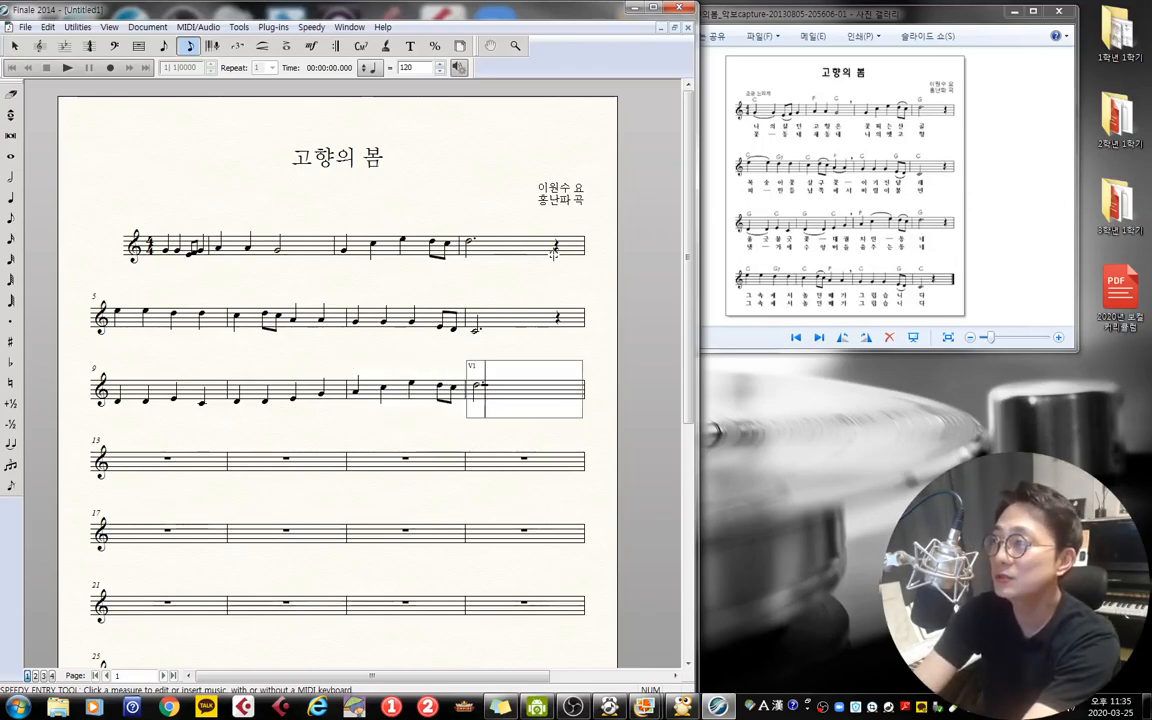
key("Right")
- Fill measure 13 with quarter notes E, E, D and D
key("5")
key("5")
key("Down")
key("5")
key("5")
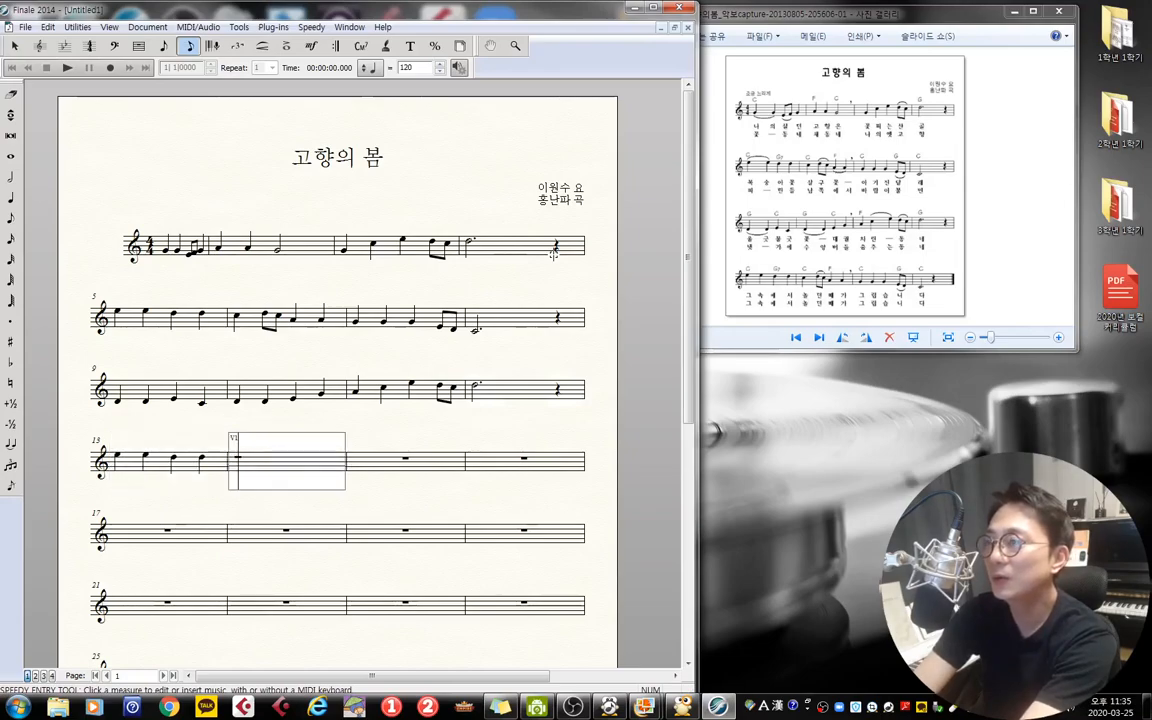
- Fill measure 14 with a quarter note C, eighth notes D and C, and two quarter notes A
key("5")
key("4")
key("4")
key("5")
key("5")
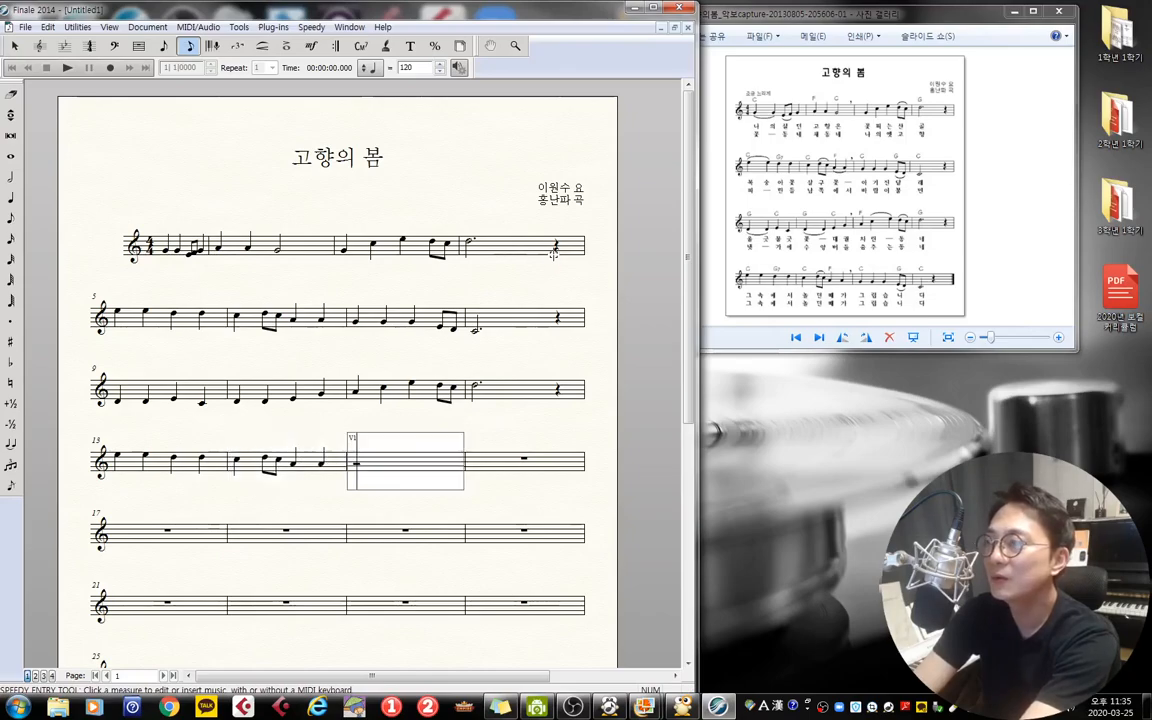
- Fill measure 15 with three quarter notes G and eighth notes E, D, and measure 16 with a dotted half note C and a quarter rest
key("5")
key("5")
key("5")
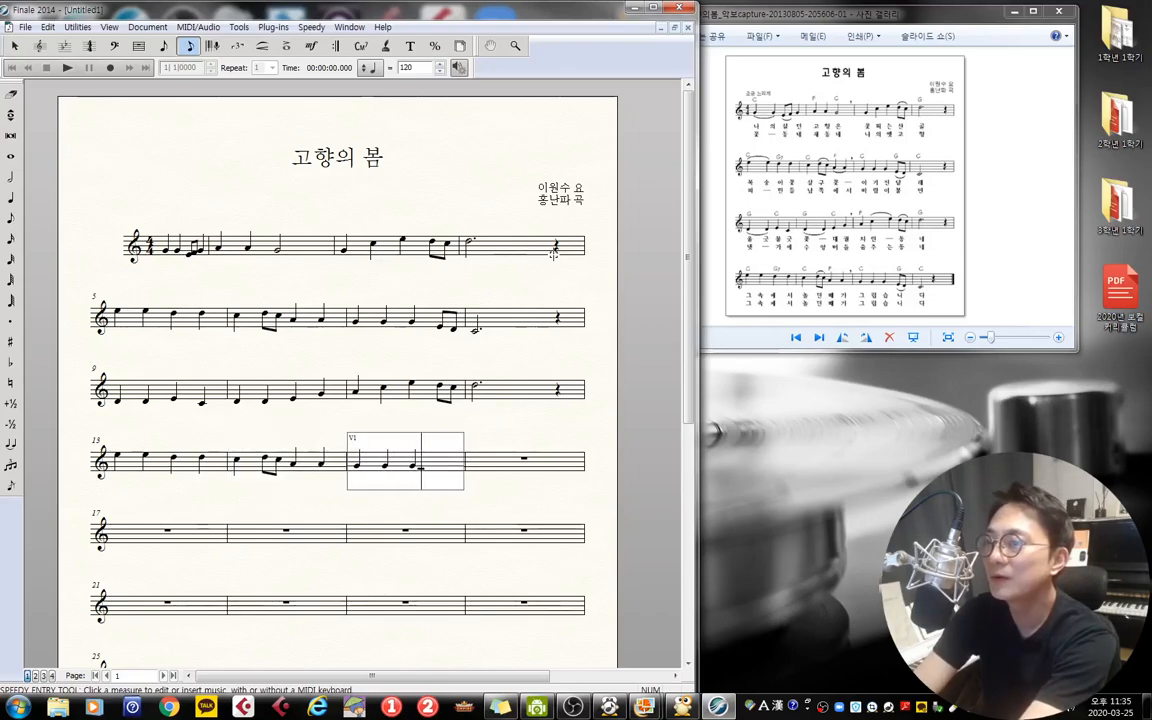
key("4")
key("4")
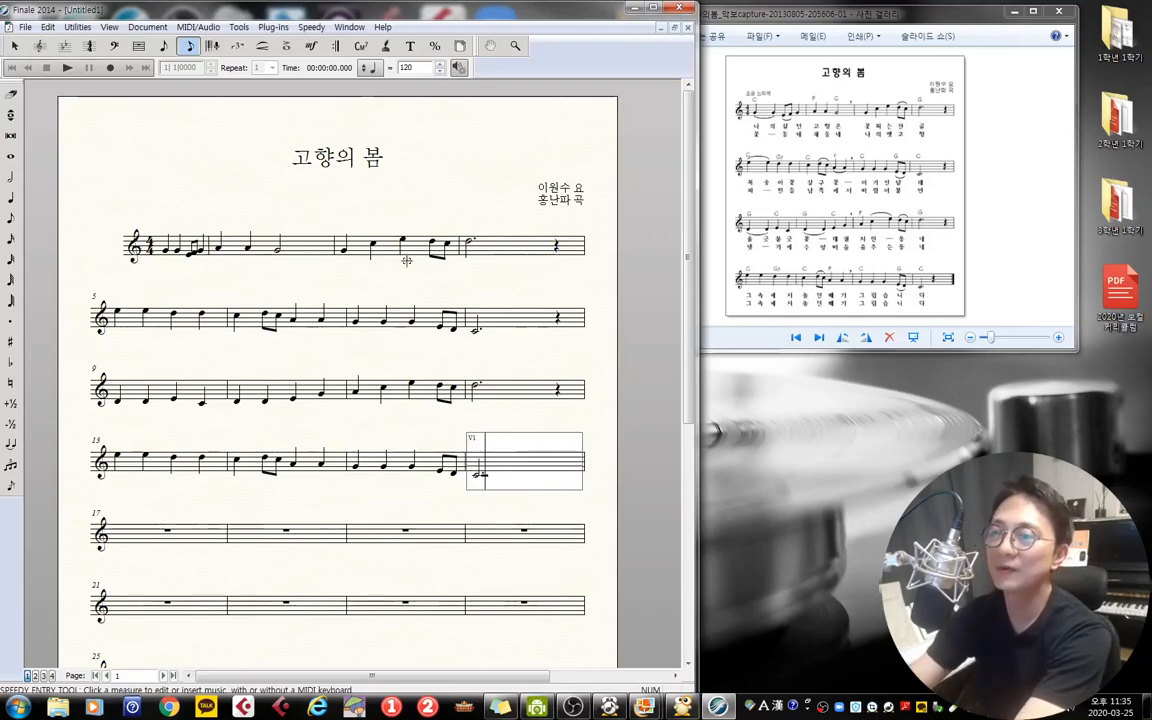
left_click(373, 393)
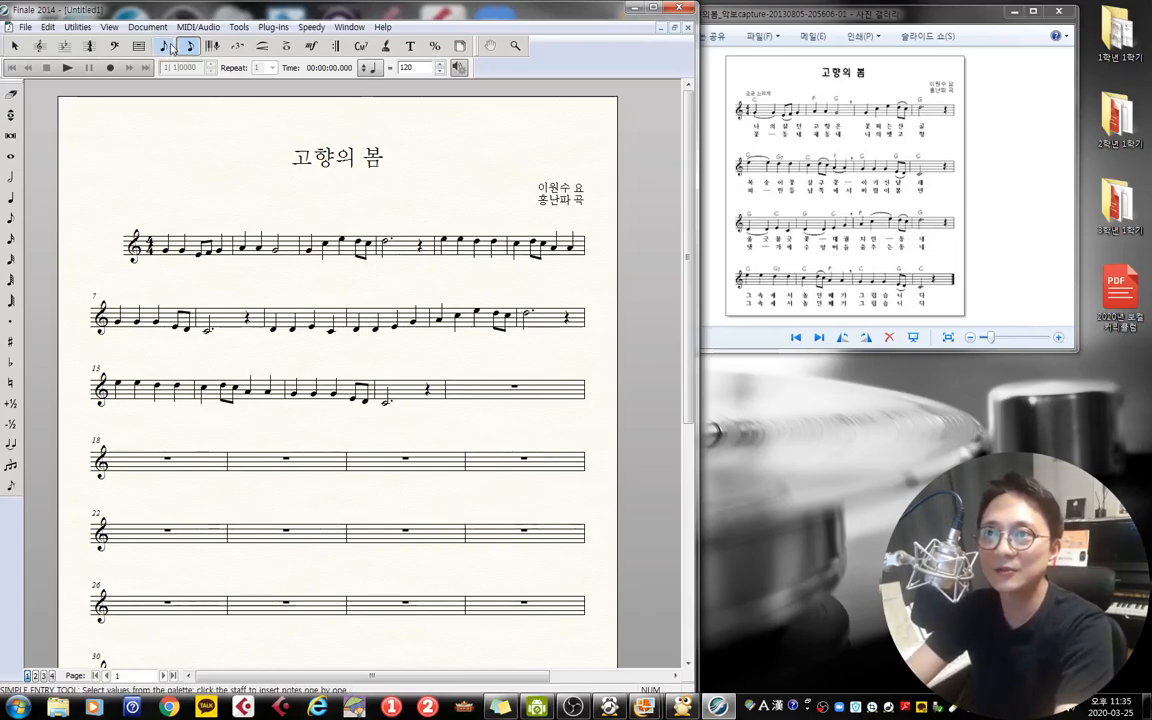
- Place two quarter notes G and an eighth note E in measure 17 with Simple Entry
left_click(170, 48)
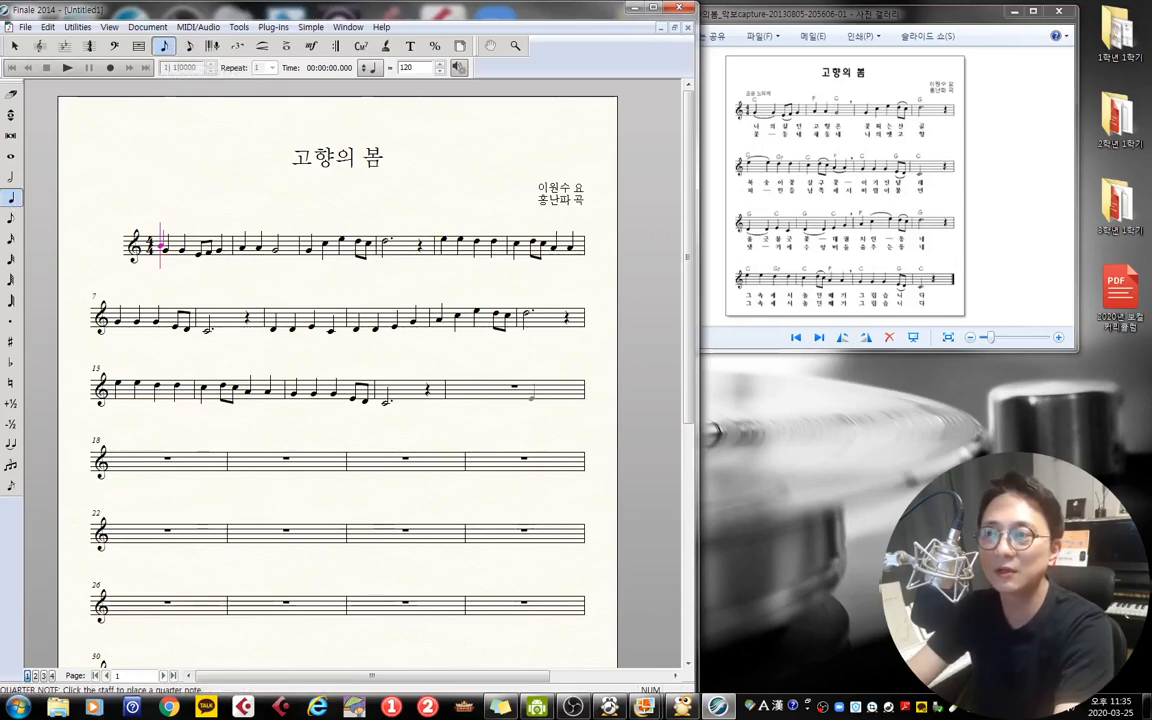
left_click(457, 392)
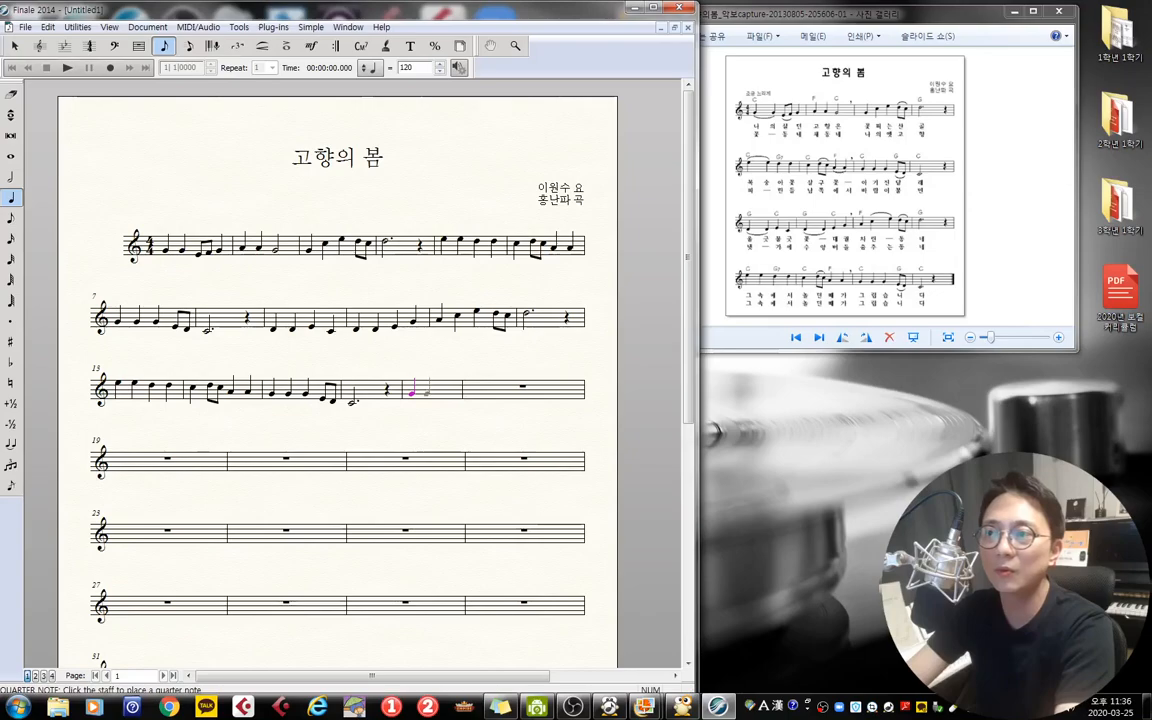
left_click(427, 392)
left_click(11, 218)
left_click(430, 392)
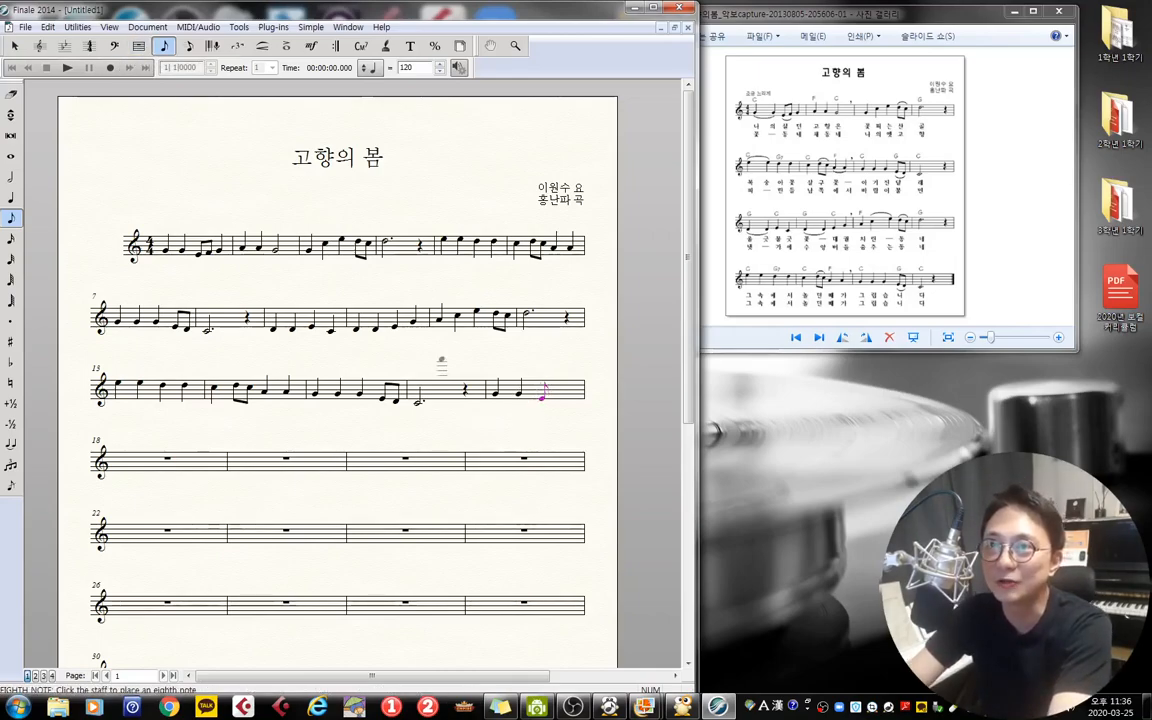
- Try to delete the notes of measure 17 one by one with Speedy Entry, and undo the deletions
left_click(195, 47)
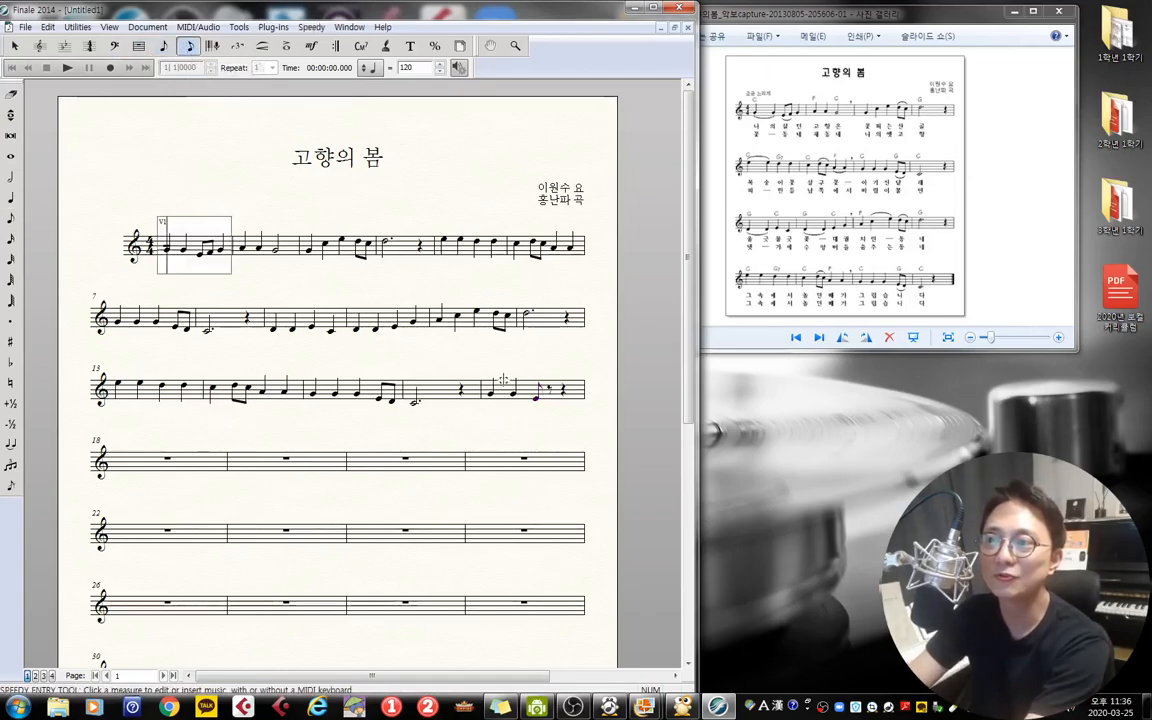
left_click(486, 384)
key("Delete")
key("Delete")
key("Delete")
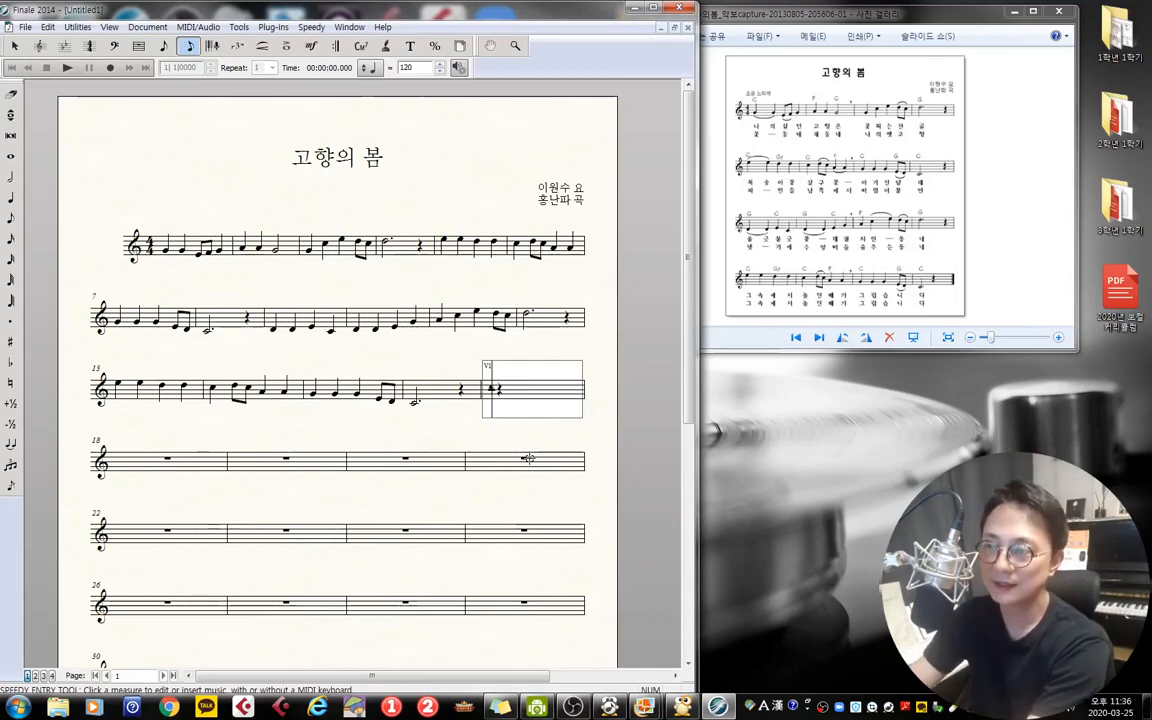
key("ctrl+z")
key("ctrl+z")
key("ctrl+z")
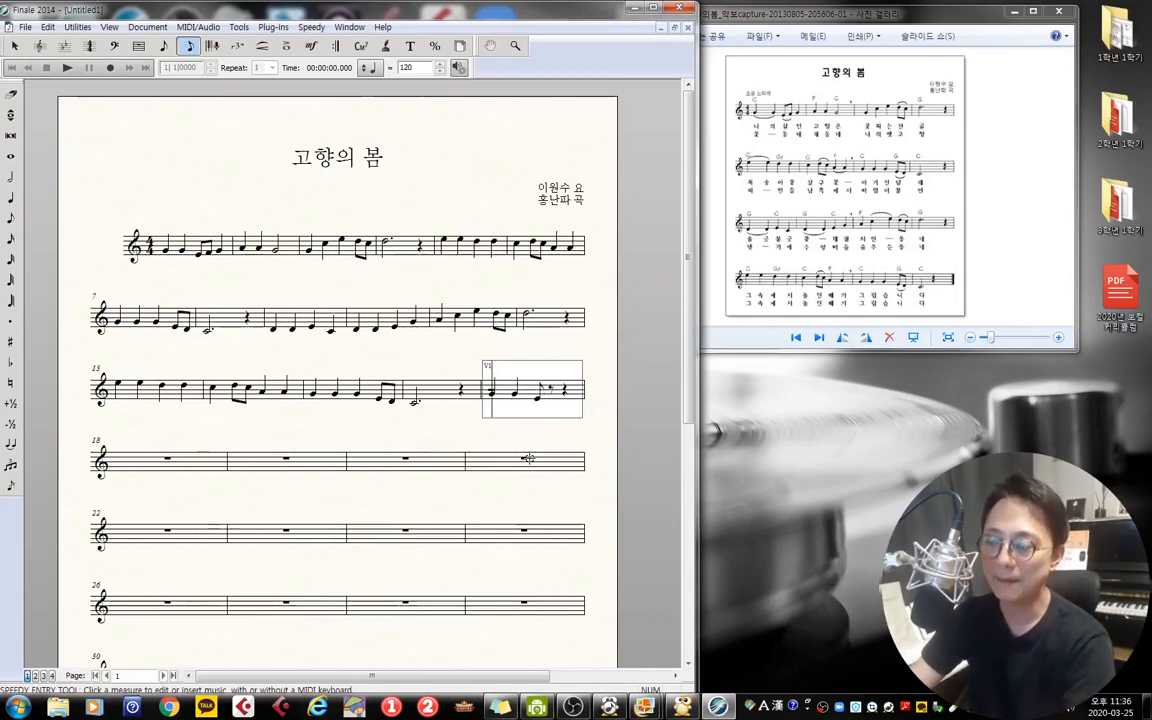
- Delete the leading notes of measure 17 again and undo those deletions
key("Delete")
key("Delete")
key("Delete")
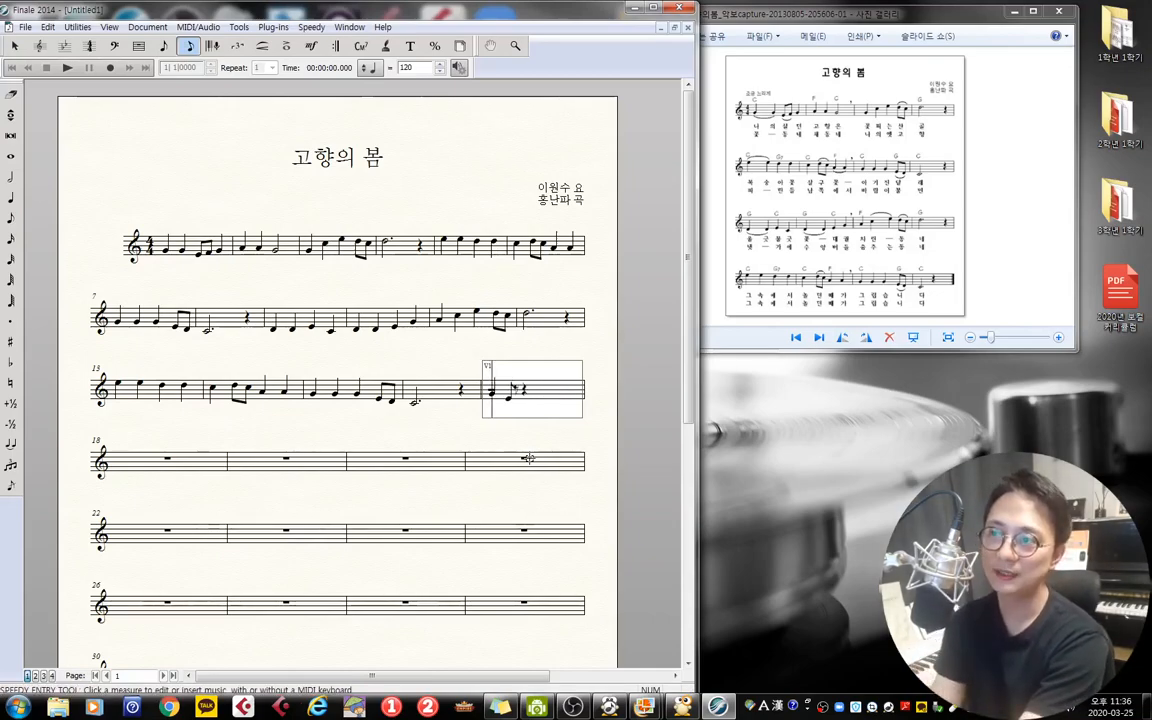
key("ctrl+z")
key("ctrl+z")
key("ctrl+z")
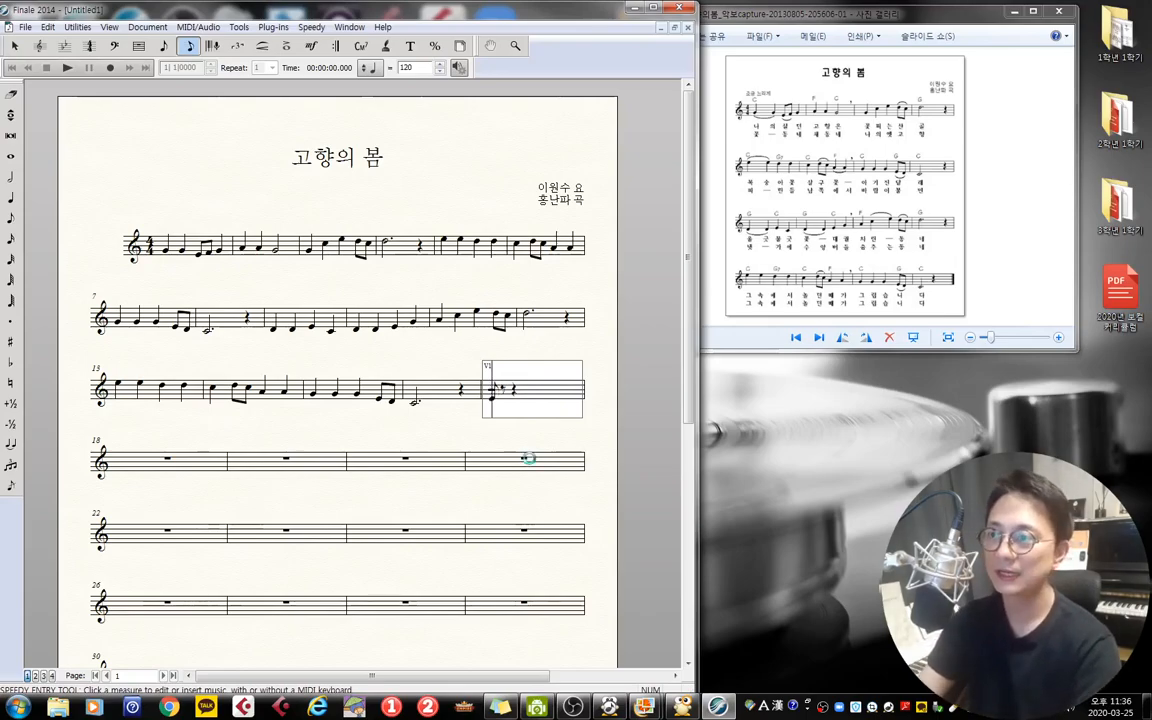
- Clear the remaining notes and rests from measure 17 in Speedy Entry, and undo the clearing
key("Right")
key("Delete")
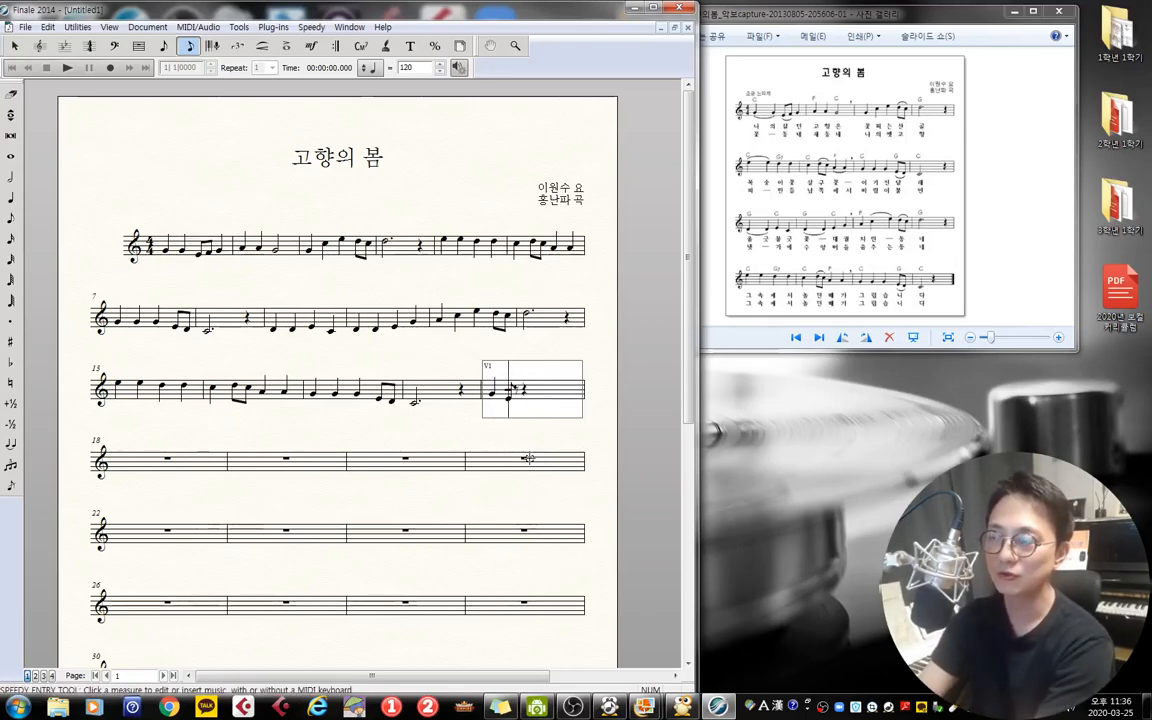
key("Delete")
key("Delete")
key("Delete")
key("Delete")
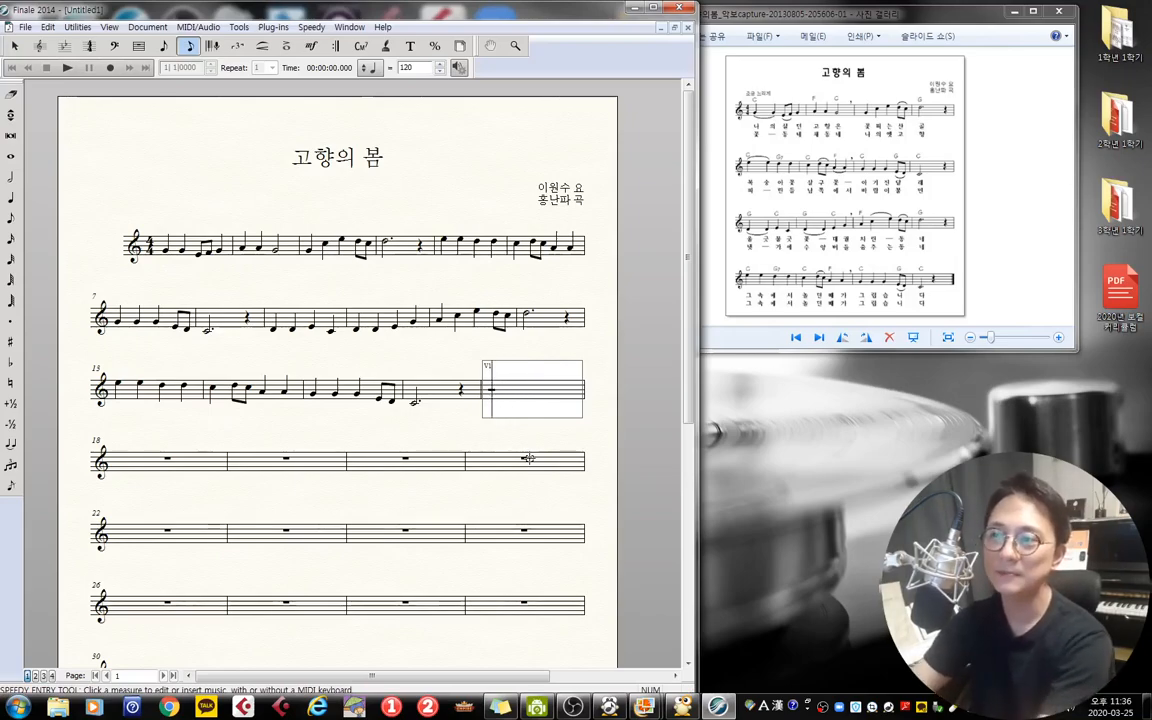
left_click(452, 429)
key("ctrl+z")
key("ctrl+z")
key("ctrl+z")
key("ctrl+z")
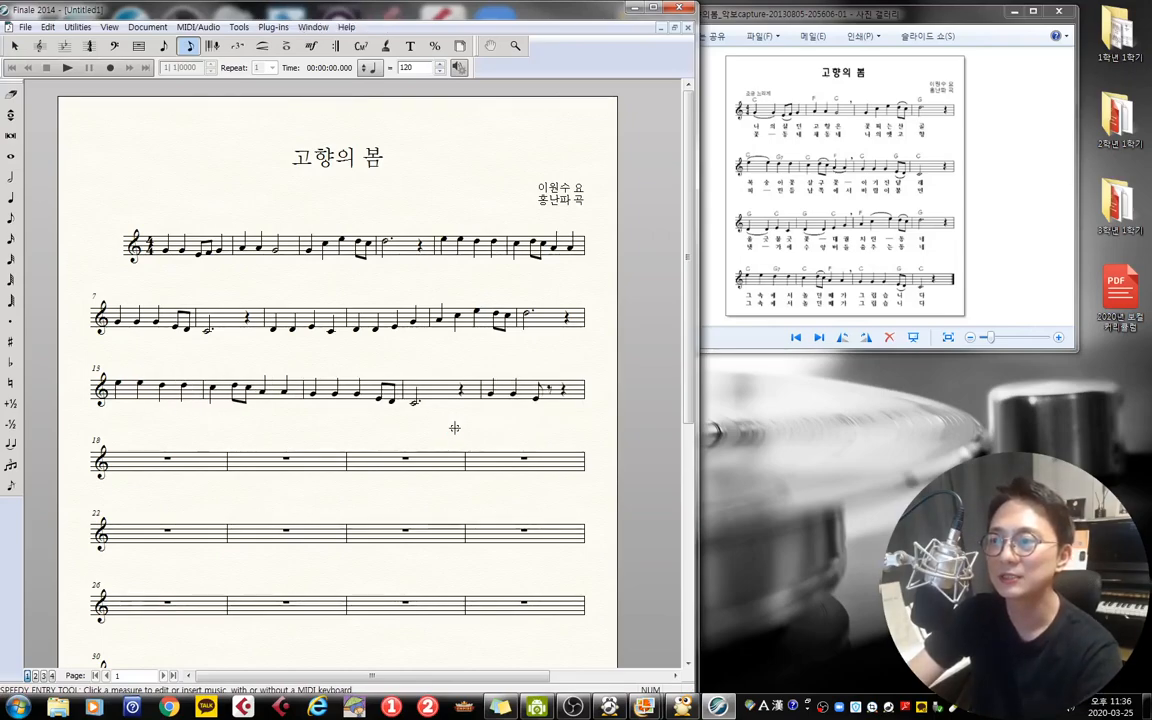
- Delete measure 17, which holds the trial notes, with the Measure Tool
left_click(139, 46)
left_click(494, 356)
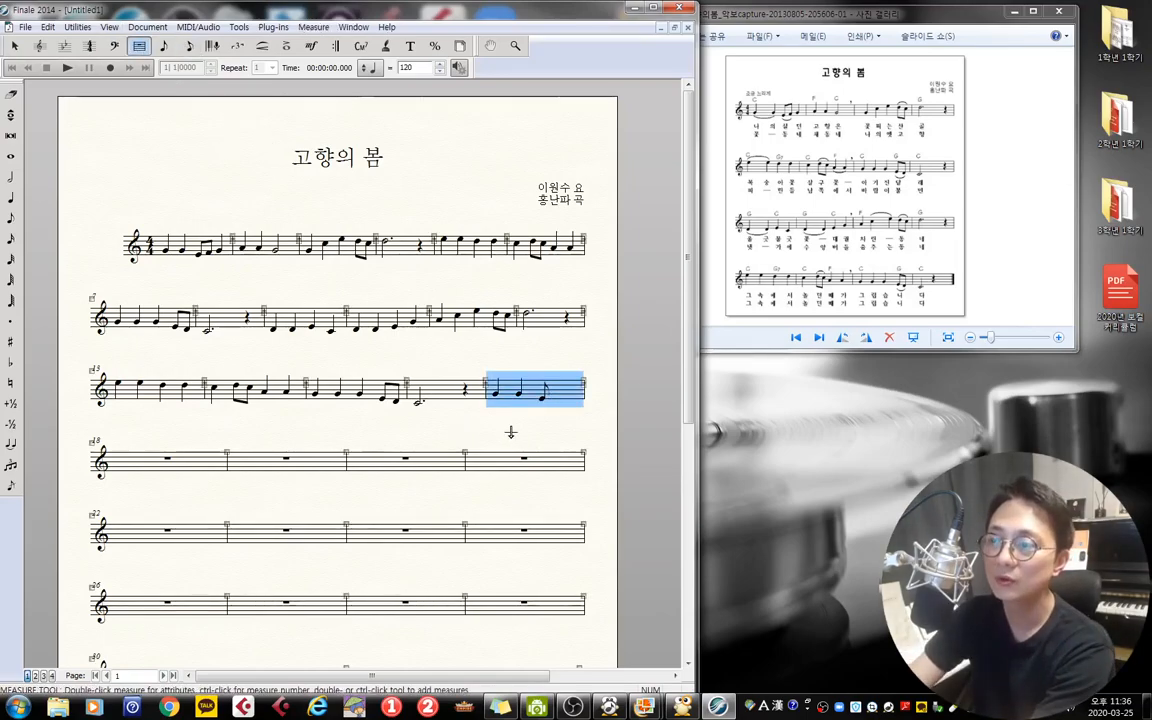
key("Delete")
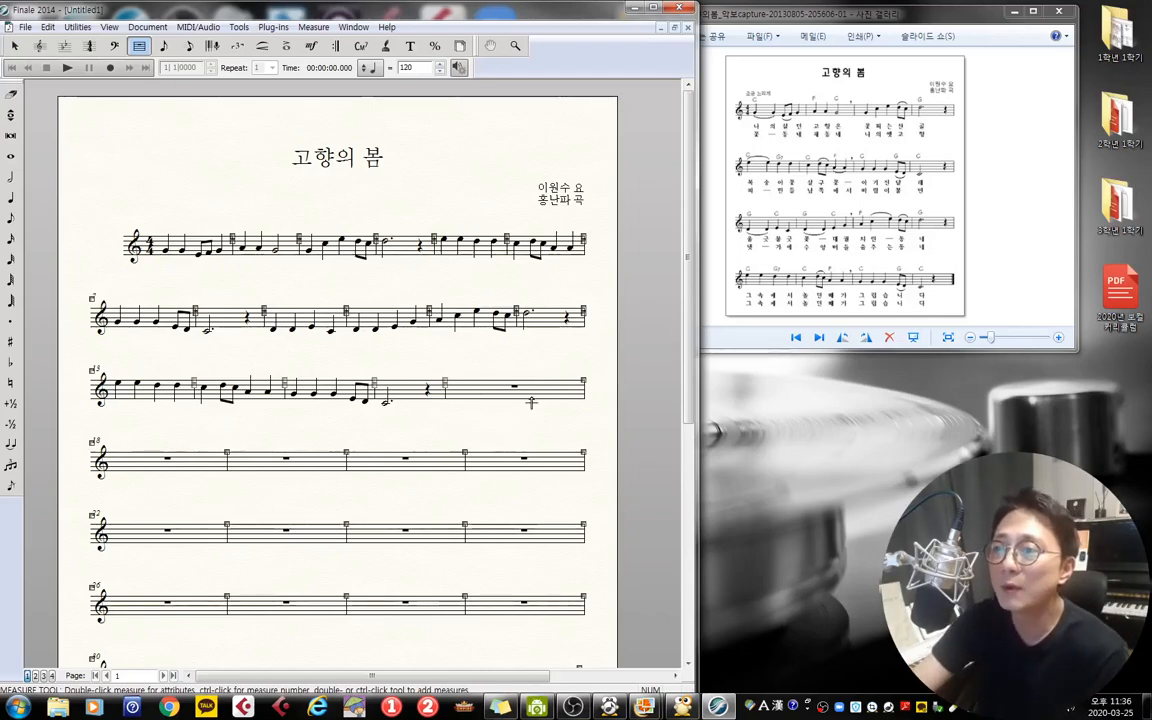
scroll(622, 594, "down", 3)
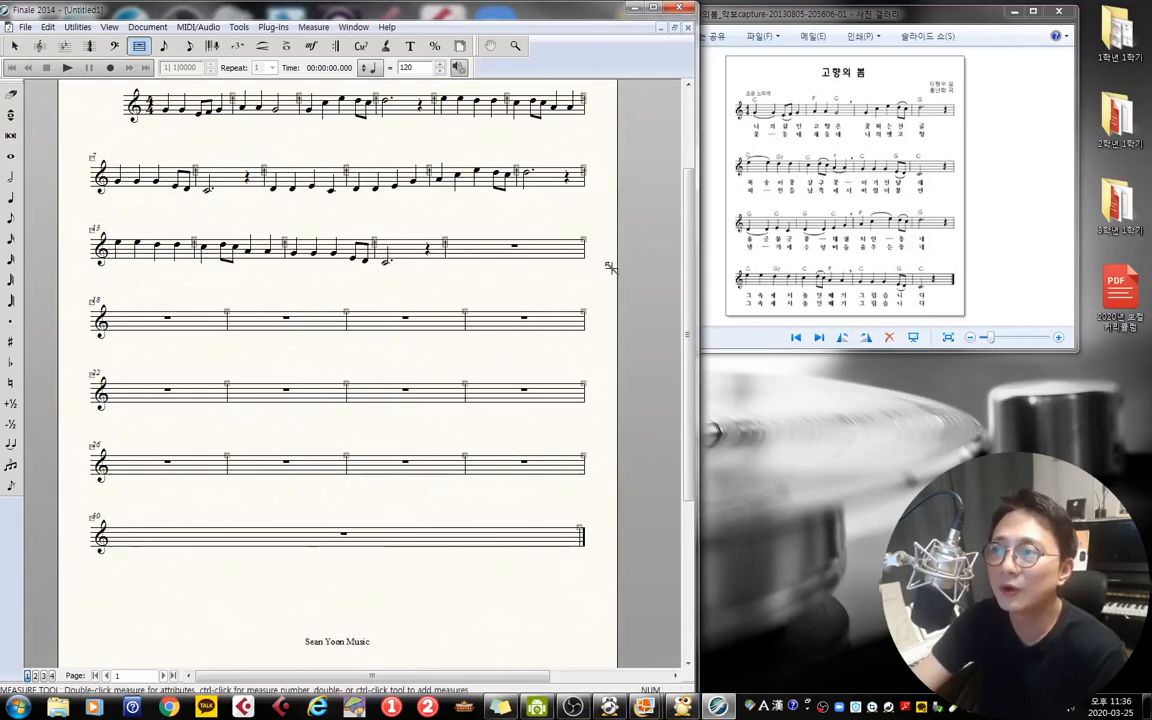
scroll(622, 340, "up", 3)
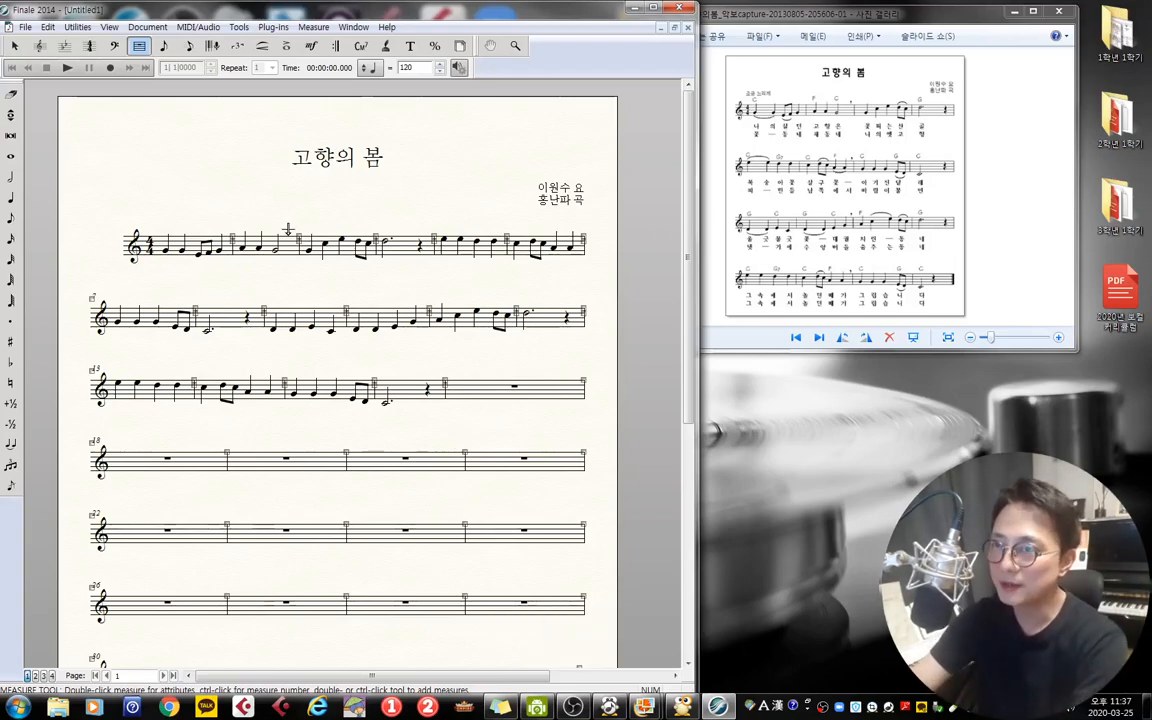
- Enter the chord symbol C above the first note of measure 1 with the Chord Tool
left_click(362, 47)
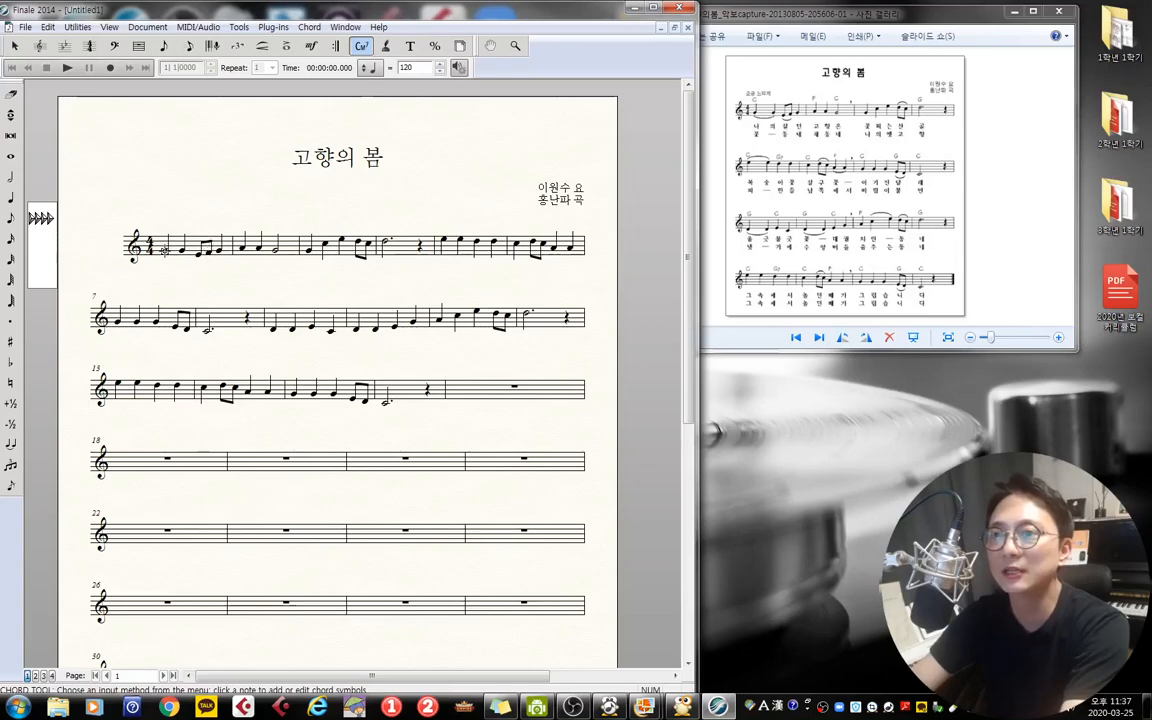
left_click(165, 250)
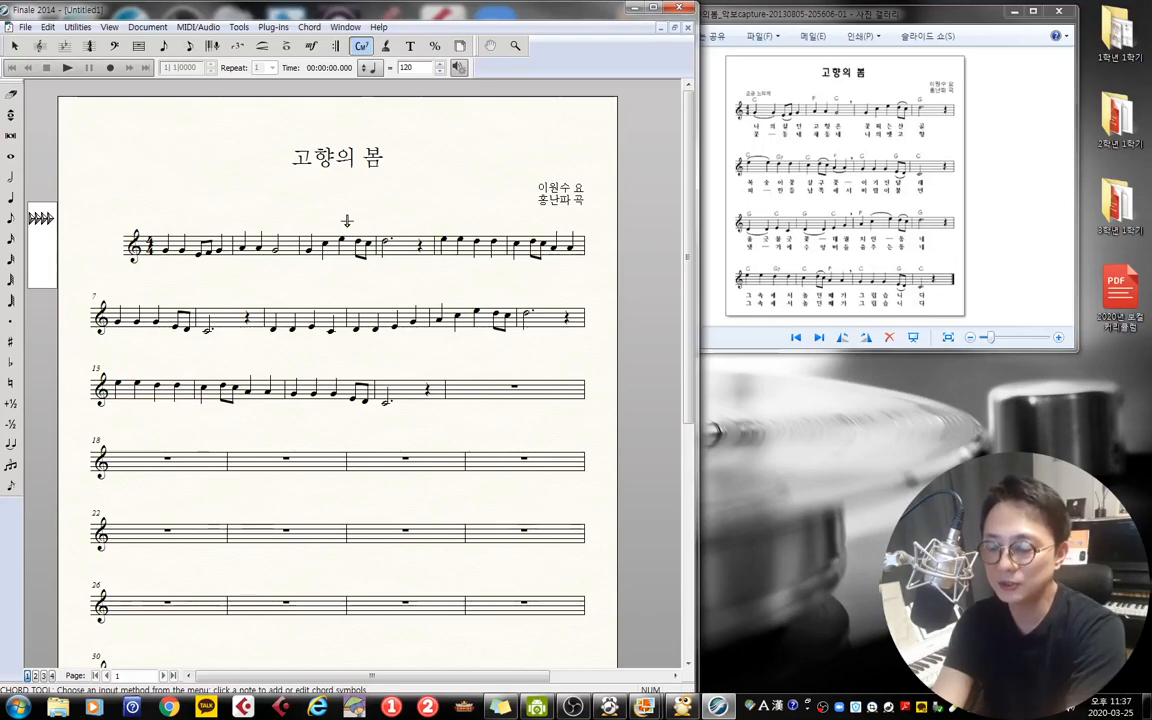
type("C")
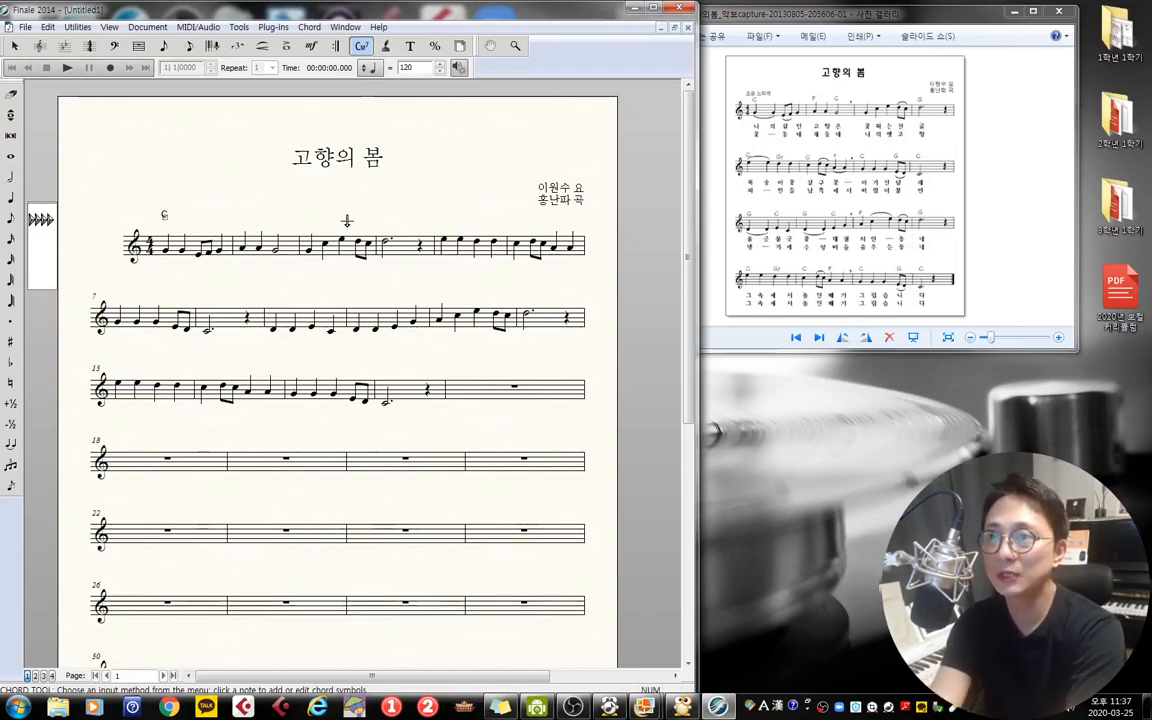
key("space")
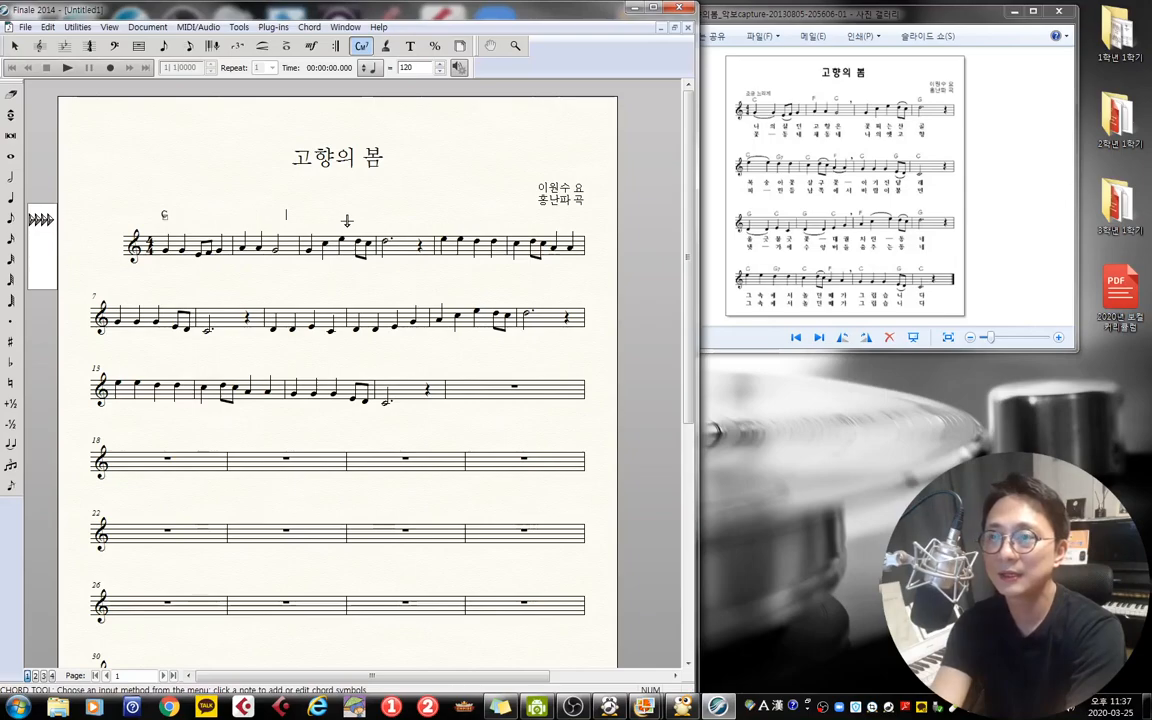
key("space")
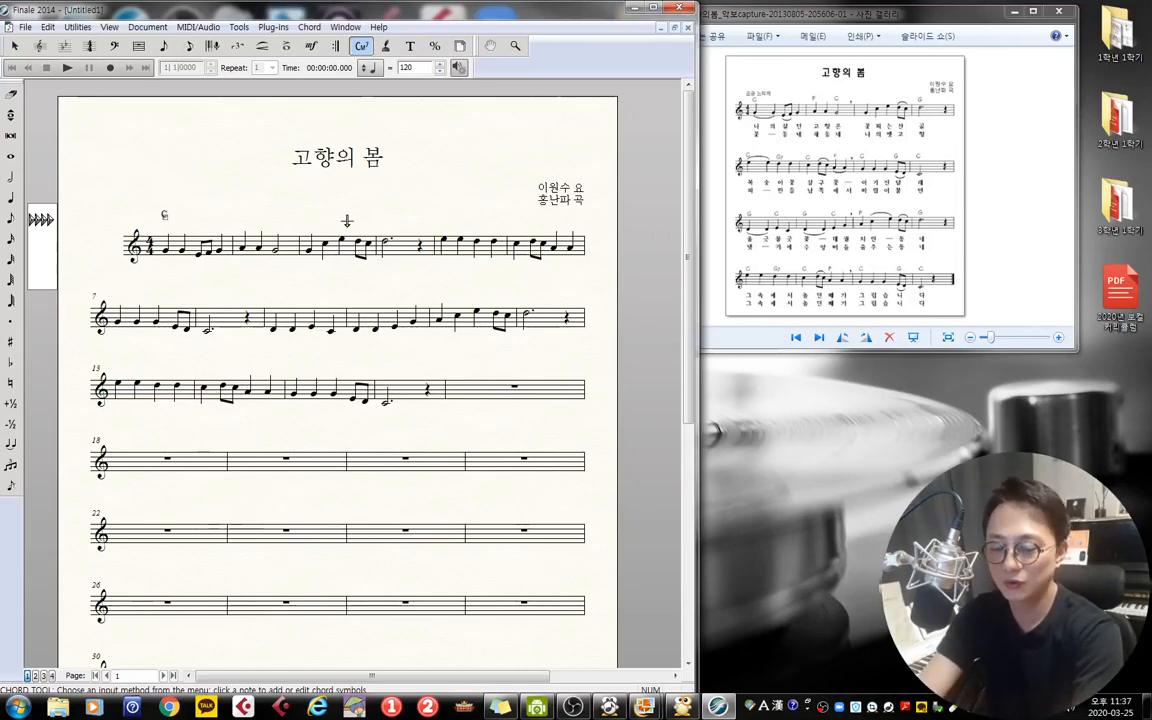
key("Left")
key("Left")
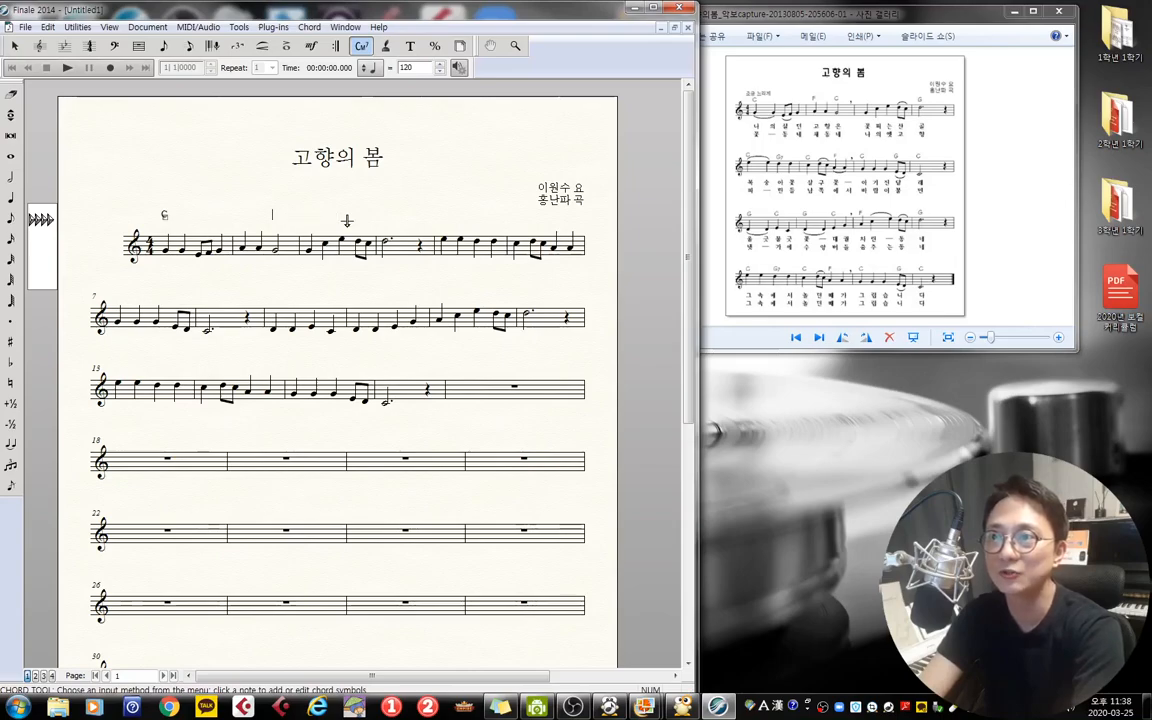
key("Right")
key("Right")
key("Right")
key("Right")
key("Right")
key("Right")
key("Right")
key("Left")
key("Left")
key("Left")
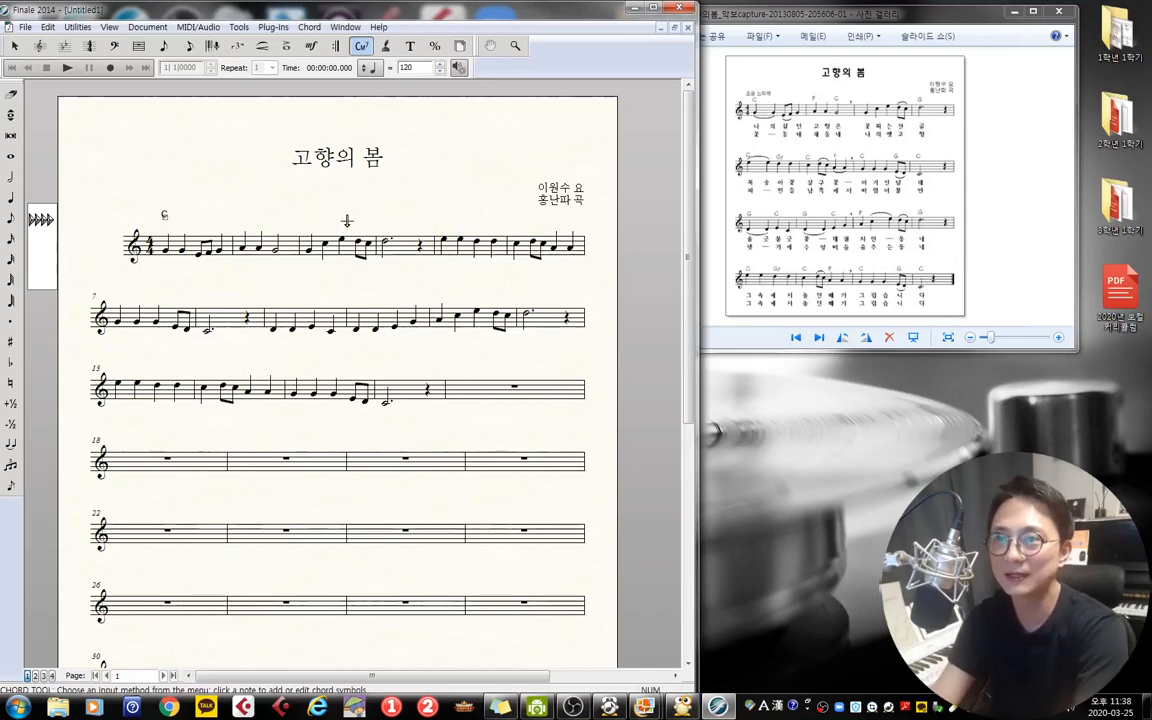
key("Left")
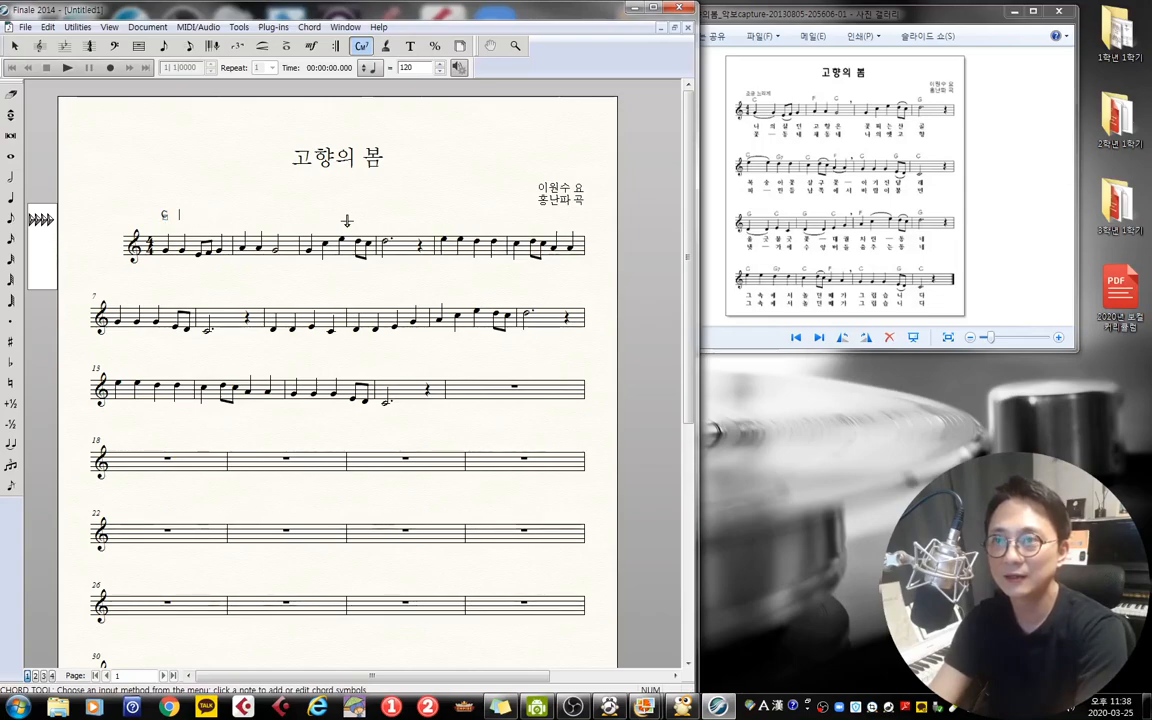
- Enter the chord symbols F above the first note and C above the half note of measure 2
key("Right")
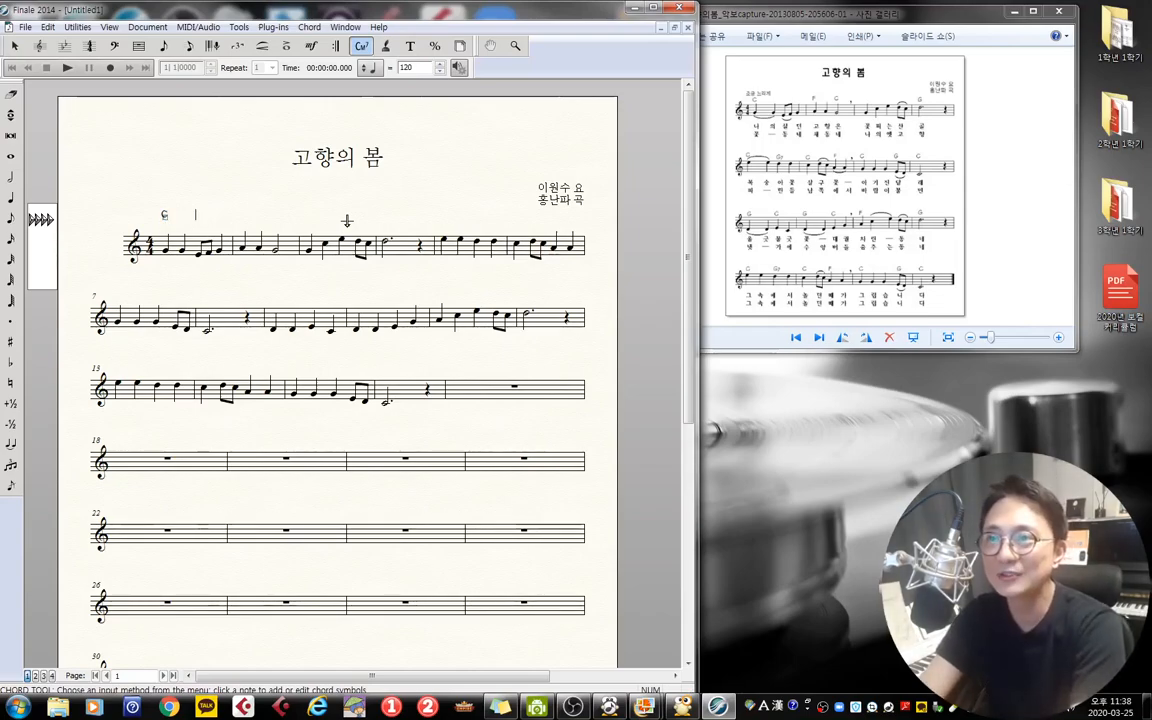
key("Right")
type("F")
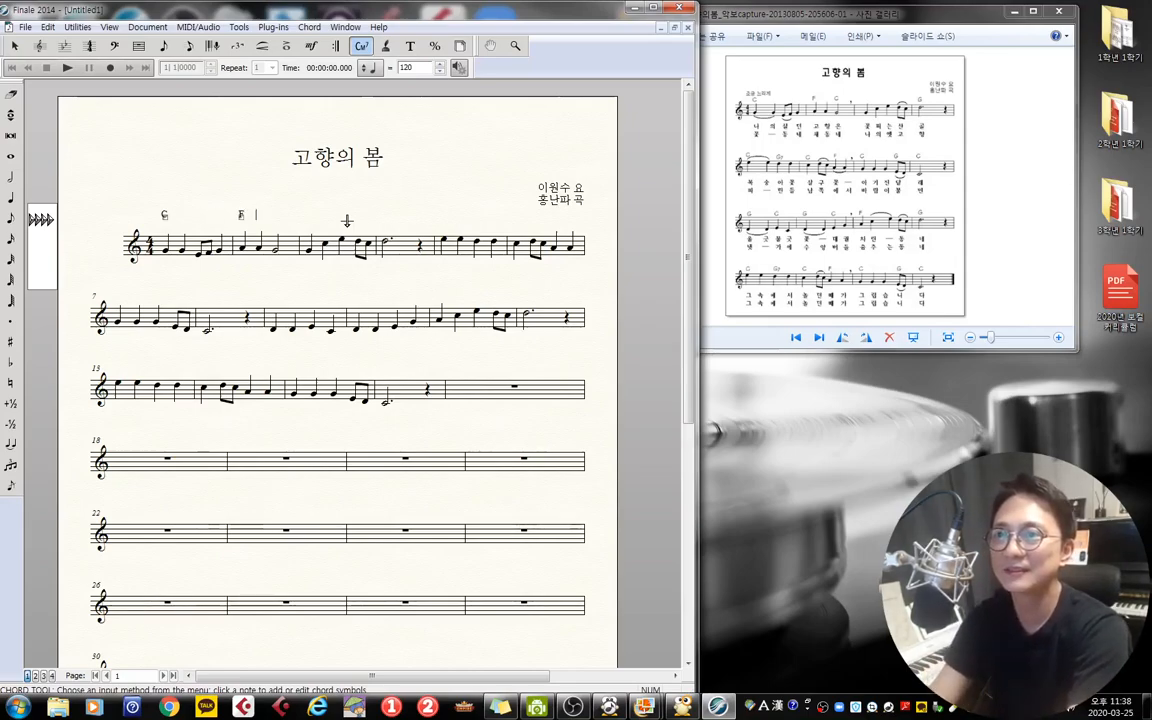
type("C")
key("Right")
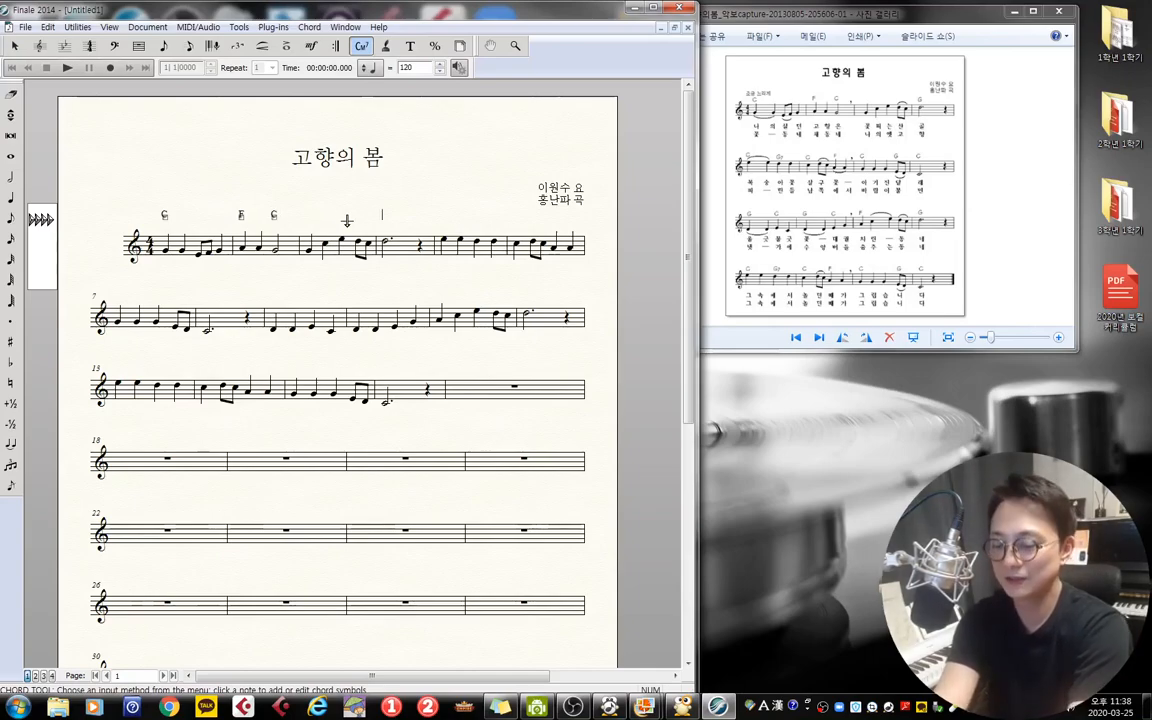
- Enter the chord symbol G above the start of measure 4 and C above the first note of measure 5
type("G")
key("Right")
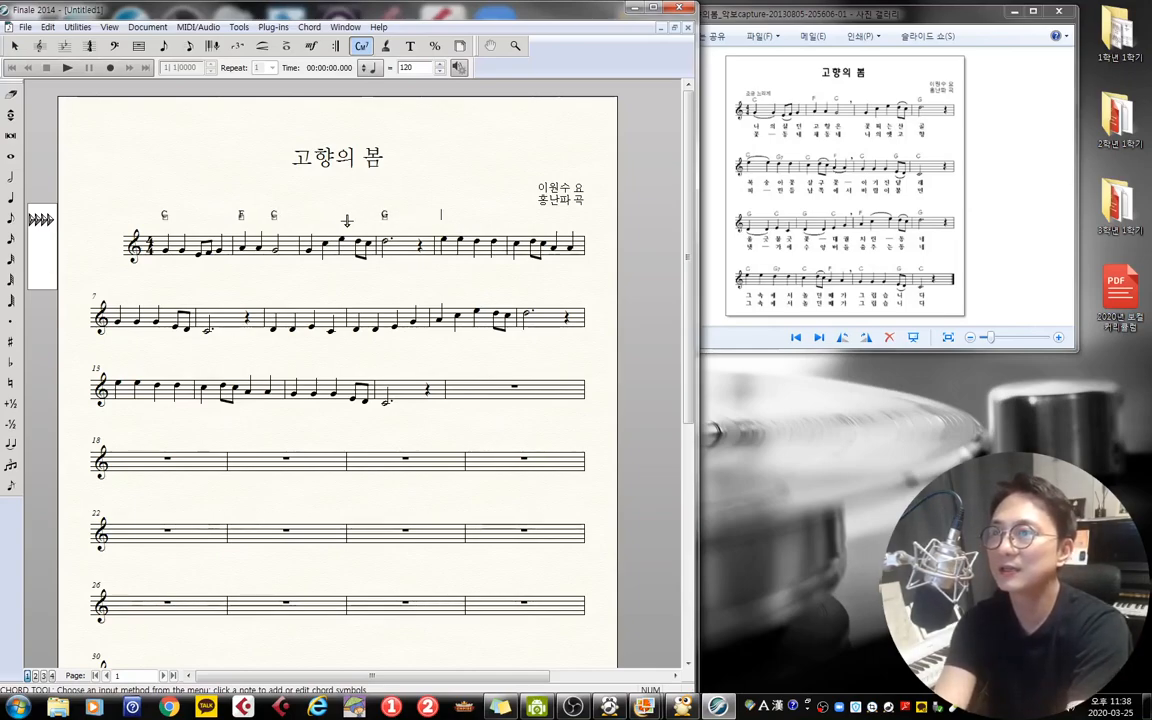
type("C")
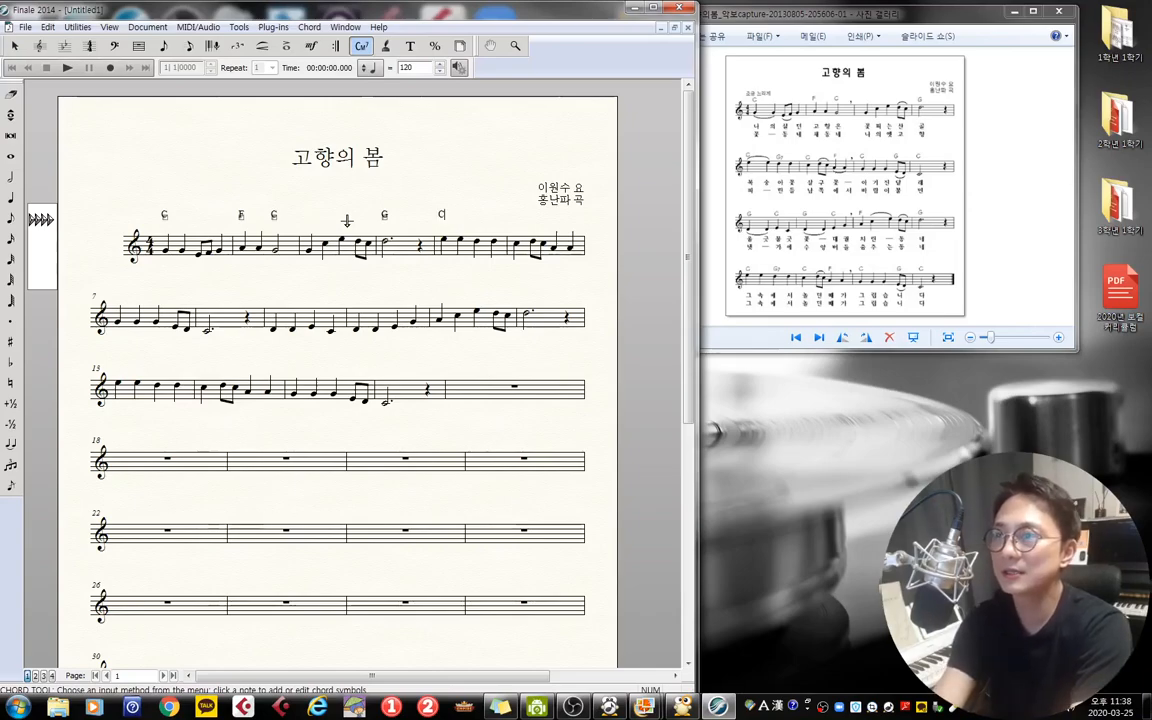
- Enter the chord symbols G7 above the third note of measure 5, C and F above measure 6, and C above the first note of measure 7
type("G7")
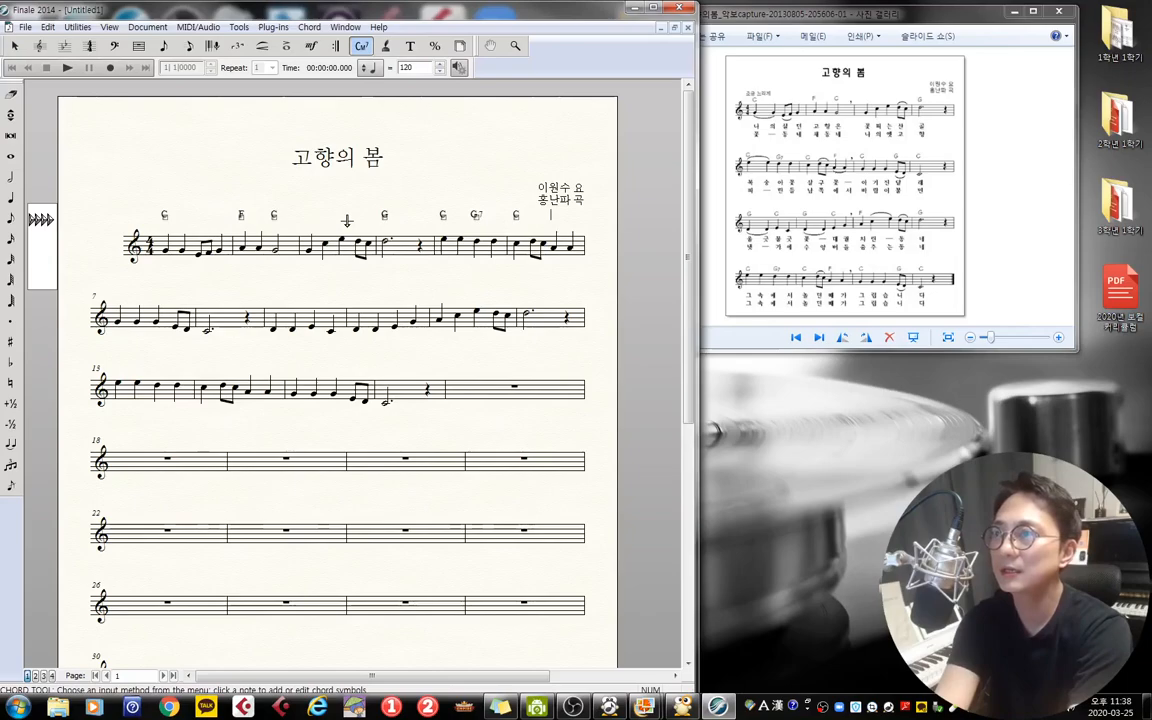
key("space")
type("C")
key("space")
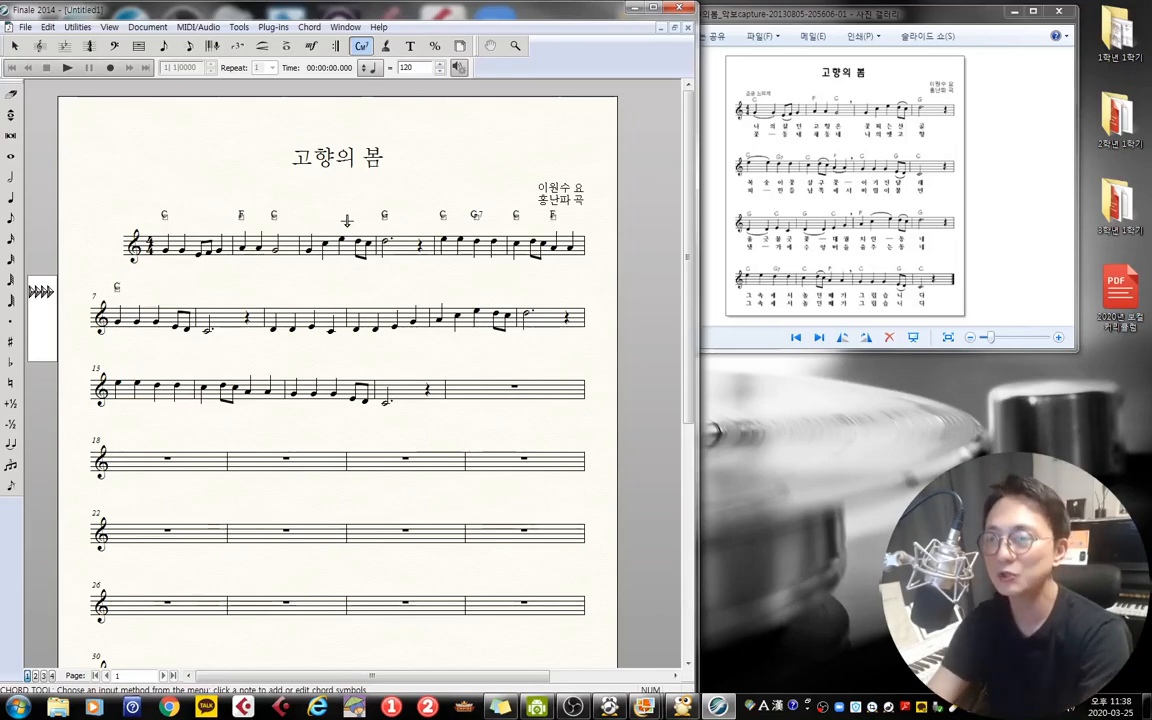
- Enter the chord symbols G above the fourth beat of measure 7, C above measure 8, and G and C above measure 9
key("Left")
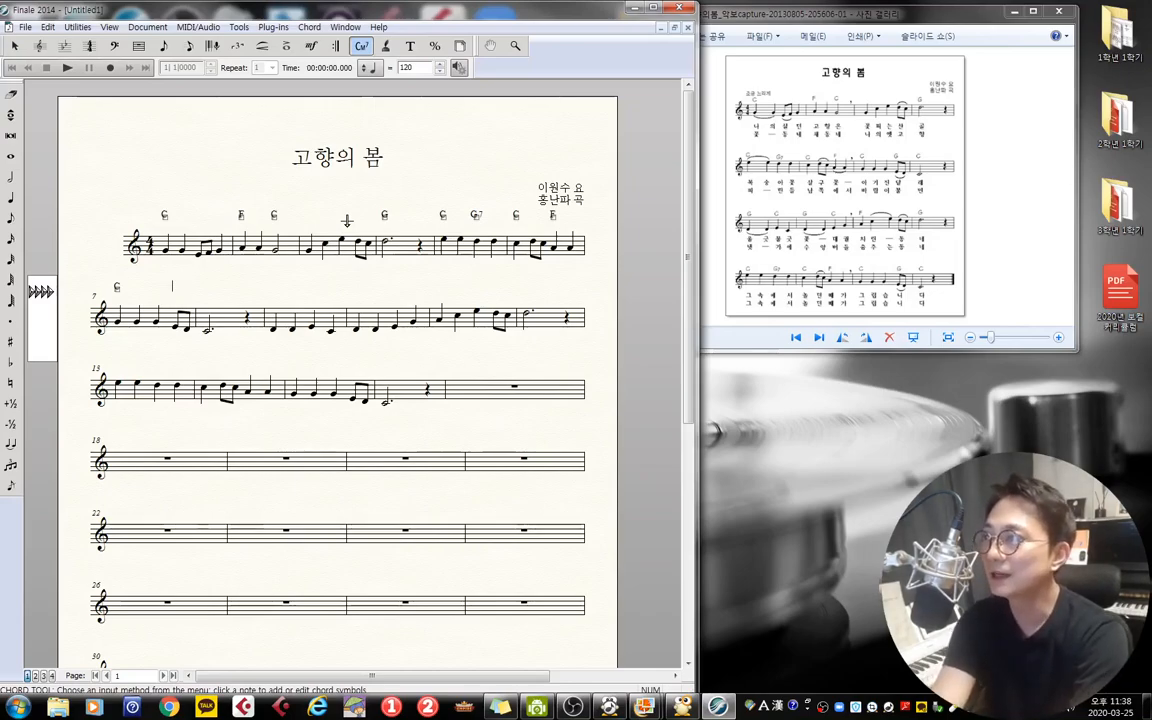
key("BackSpace")
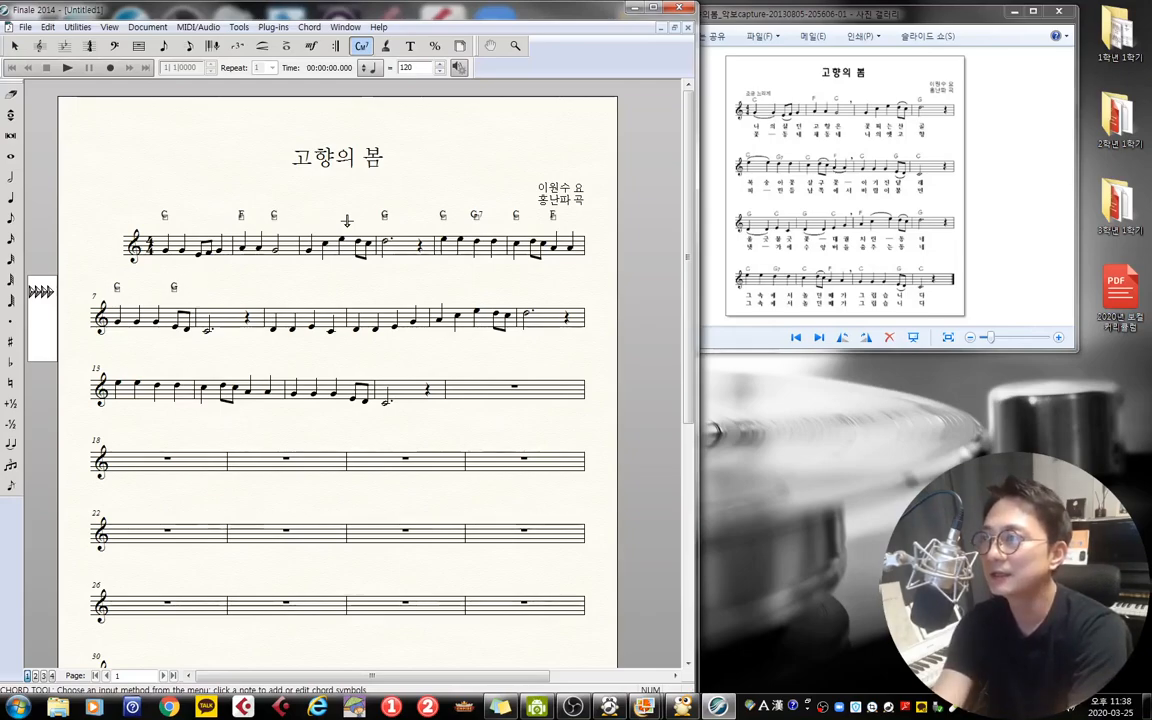
key("space")
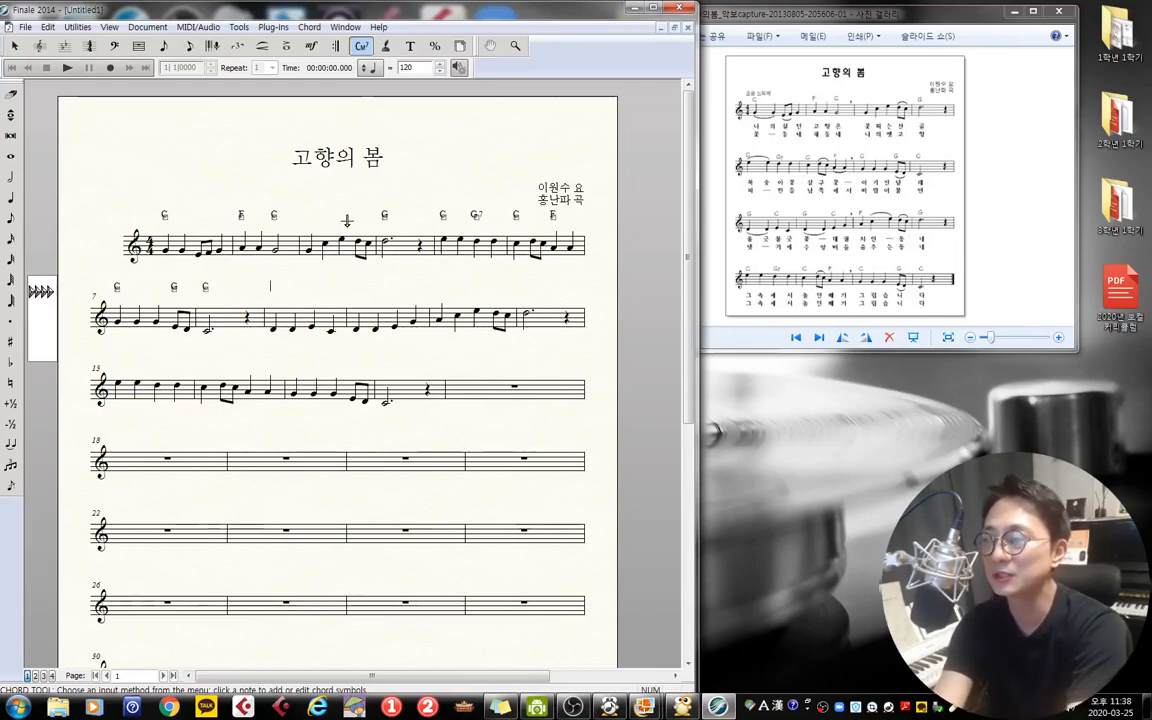
type("G")
key("space")
key("space")
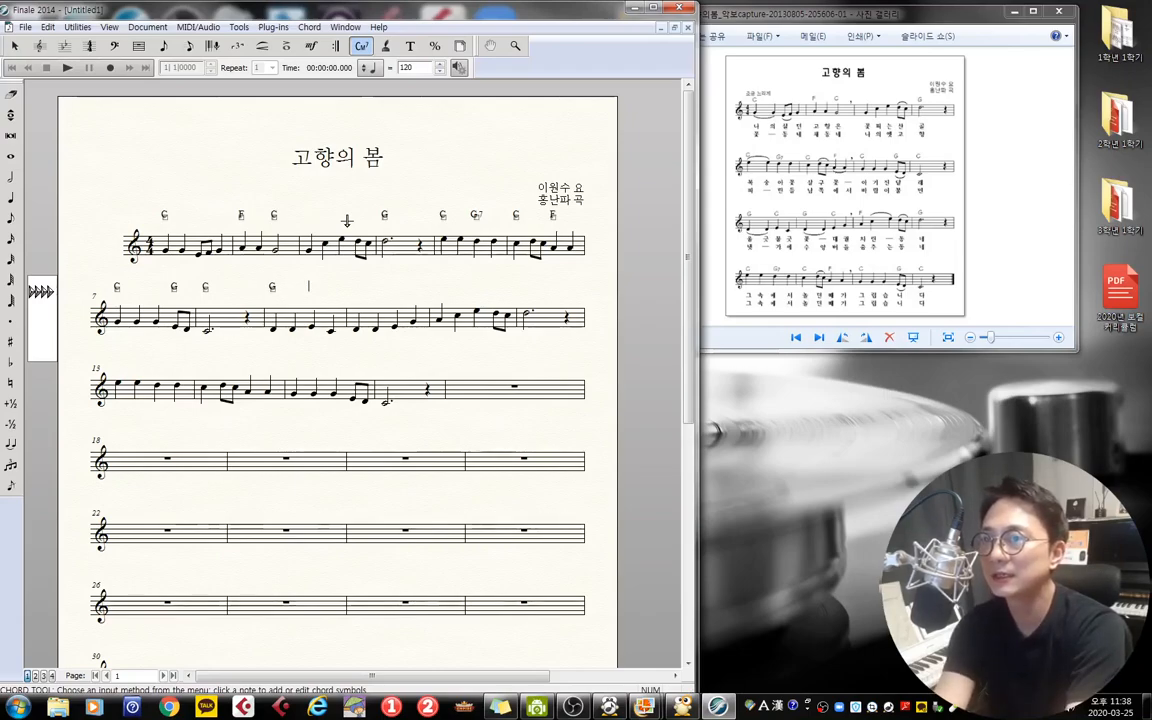
type("C")
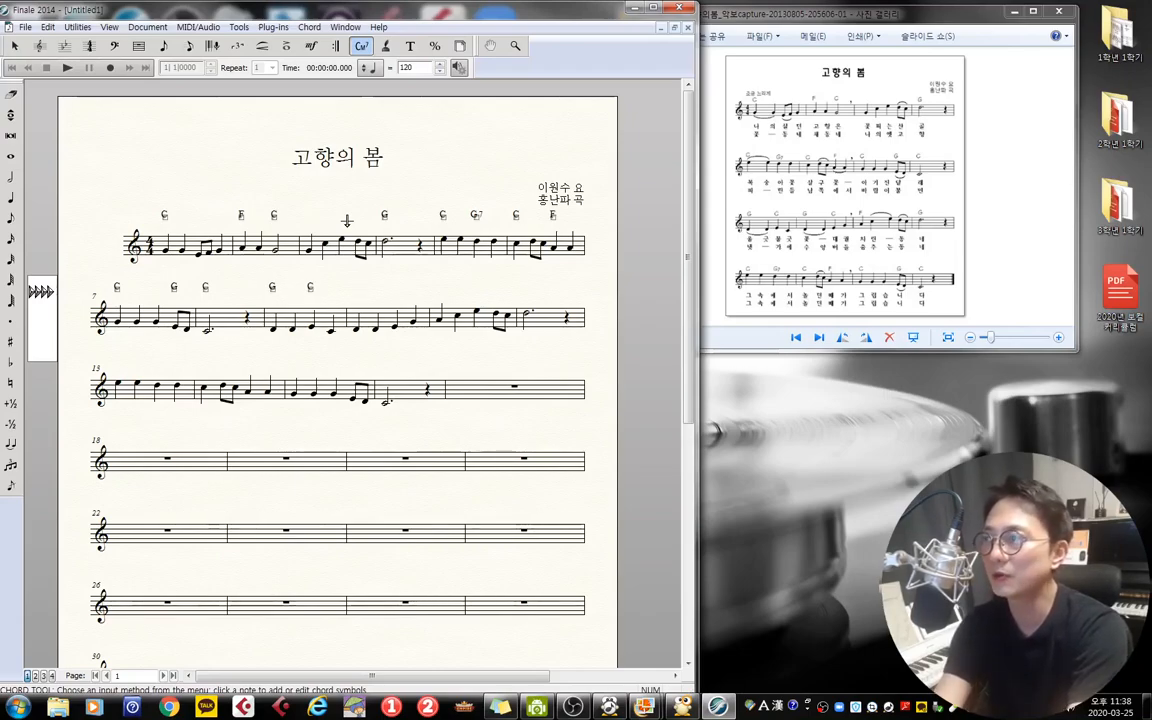
- Enter the chord symbols G and C above measure 10, F above the start of measure 11, and G above the start of measure 12
key("space")
type("C C")
key("space")
type("F")
key("space")
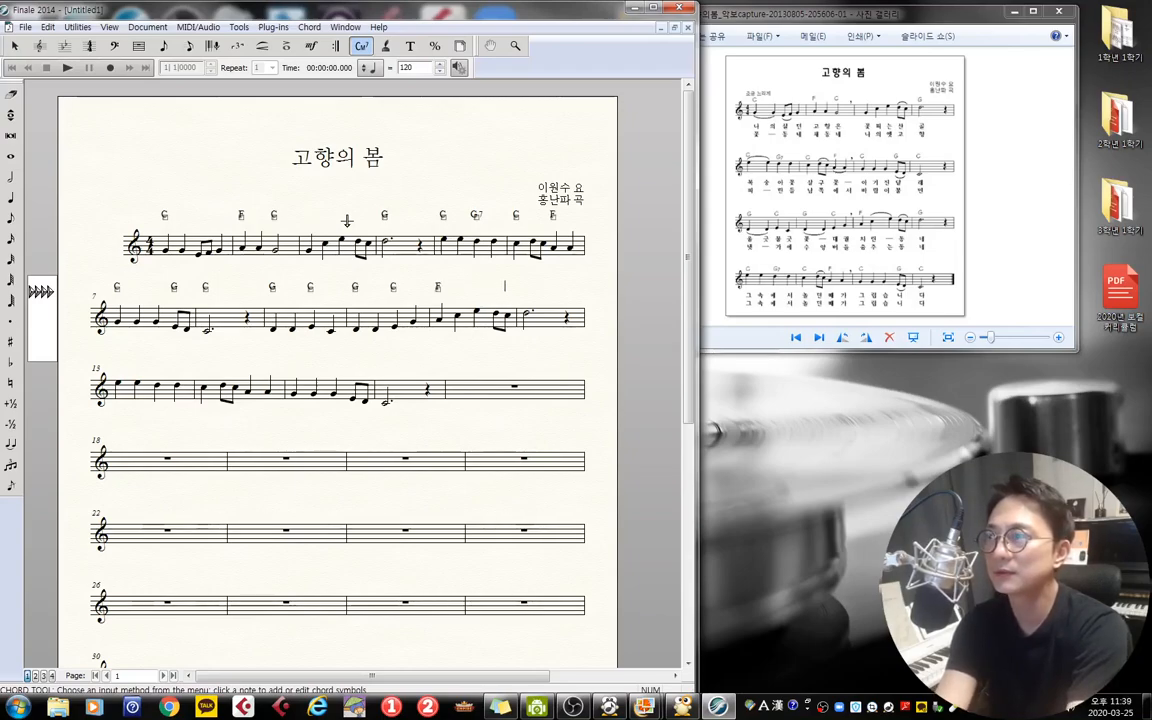
key("space")
key("space")
key("space")
type("G")
key("space")
key("space")
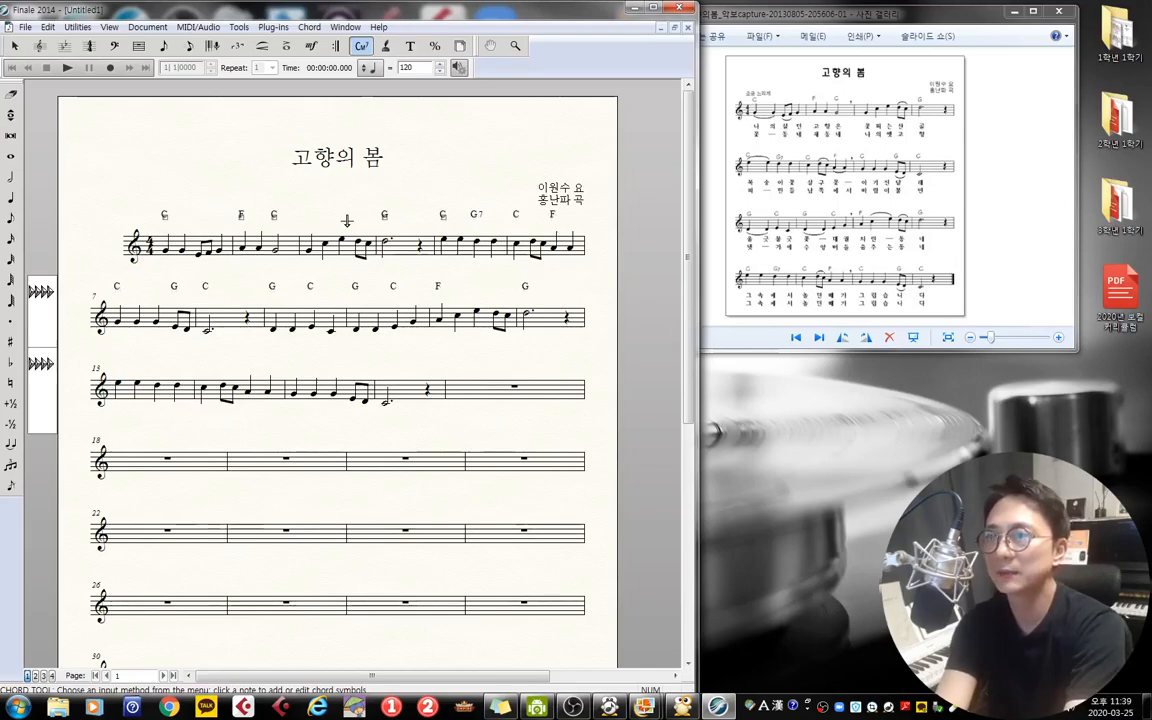
- Enter the chord symbols C above the first note and G7 above the third note of measure 13
type("C")
key("space")
key("space")
type("G7")
key("space")
key("space")
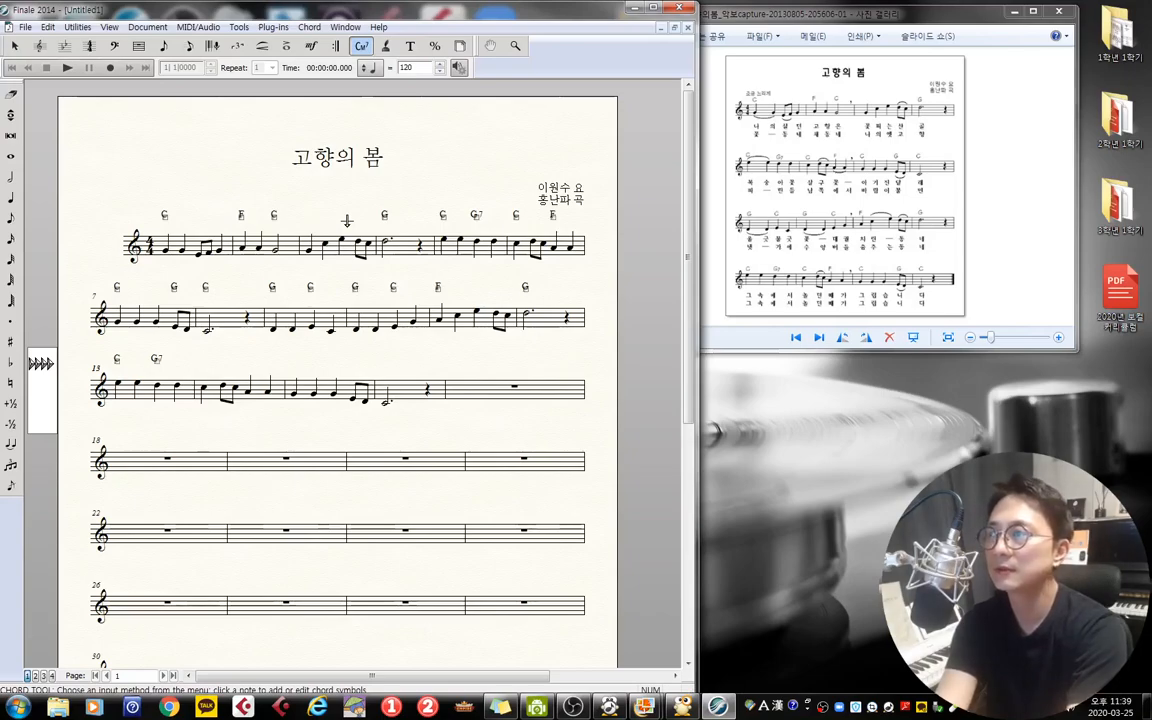
- Enter the chord symbols C and F above measure 14, C and G above measure 15, and C above the start of measure 16
type("C")
key("space")
key("space")
type("F")
key("space")
key("space")
type("C")
key("space")
key("space")
type("G")
key("space")
key("space")
type("C")
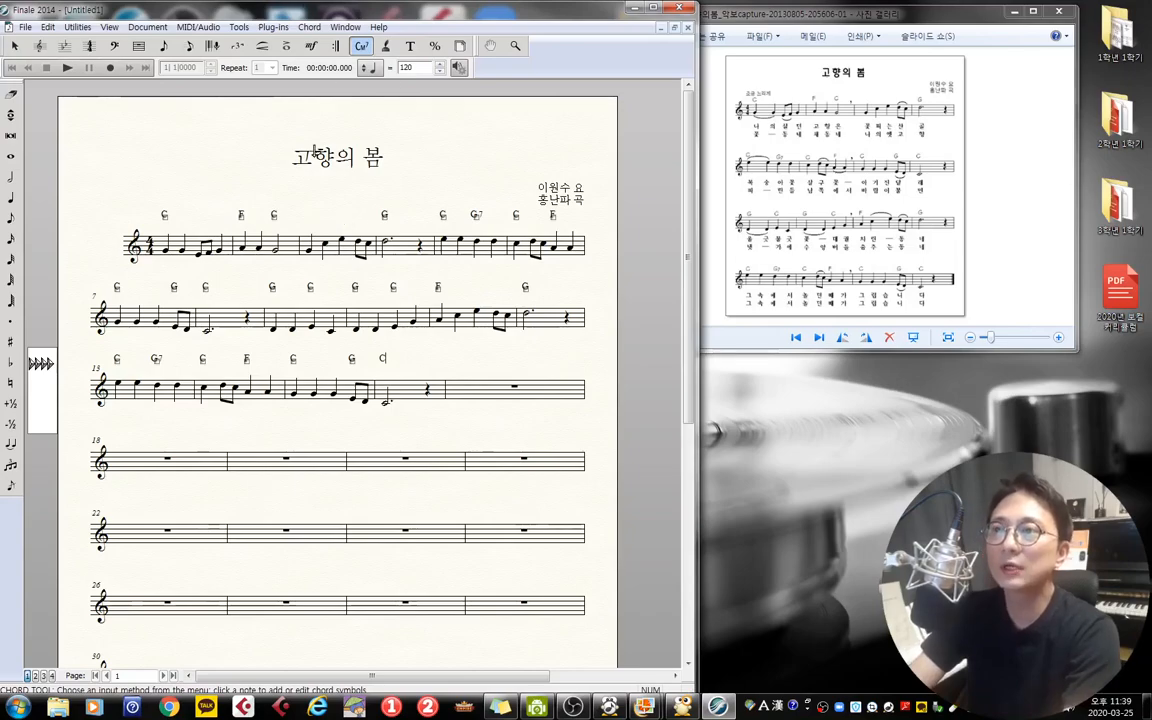
- Lower the baseline of the chord symbols on all systems so they sit closer to the staves
left_click(165, 250)
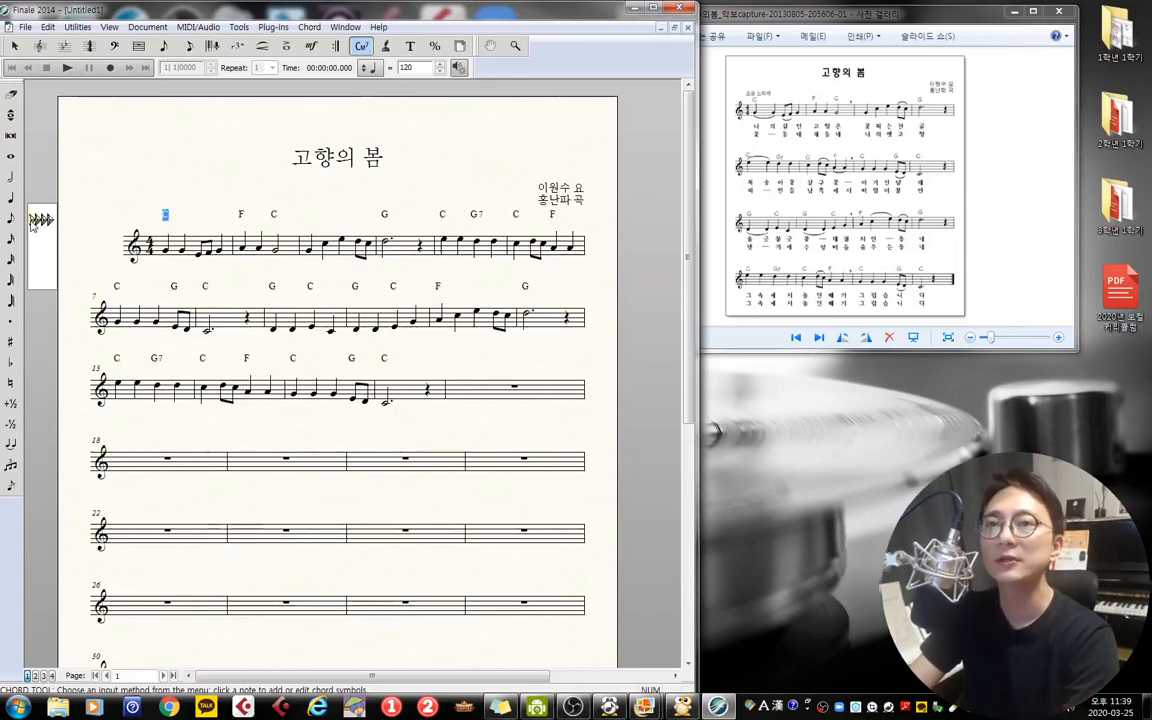
left_click_drag(32, 222, 33, 224)
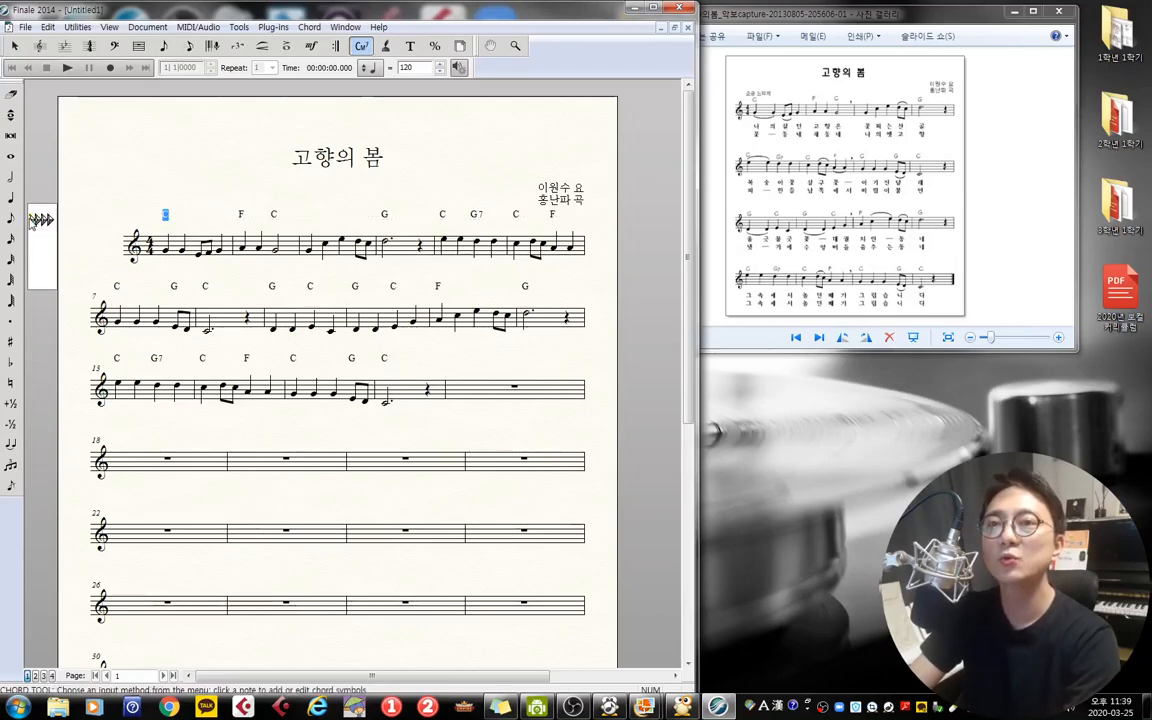
left_click_drag(33, 226, 32, 232)
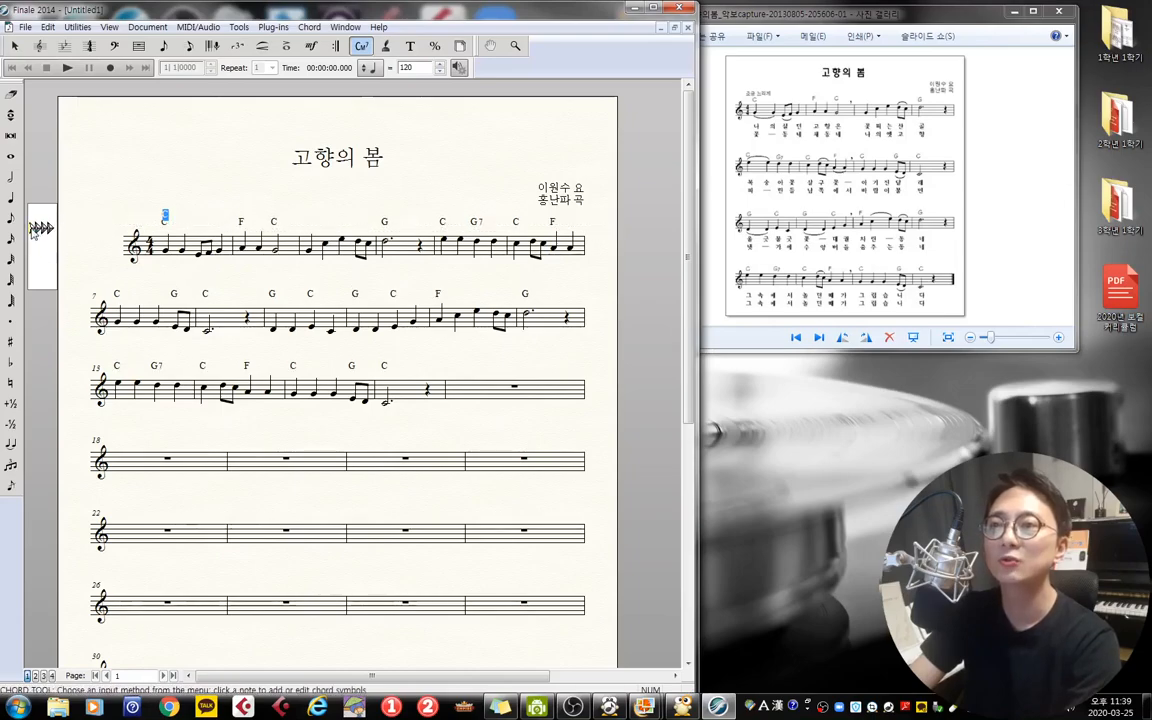
left_click(243, 275)
left_click_drag(255, 271, 255, 269)
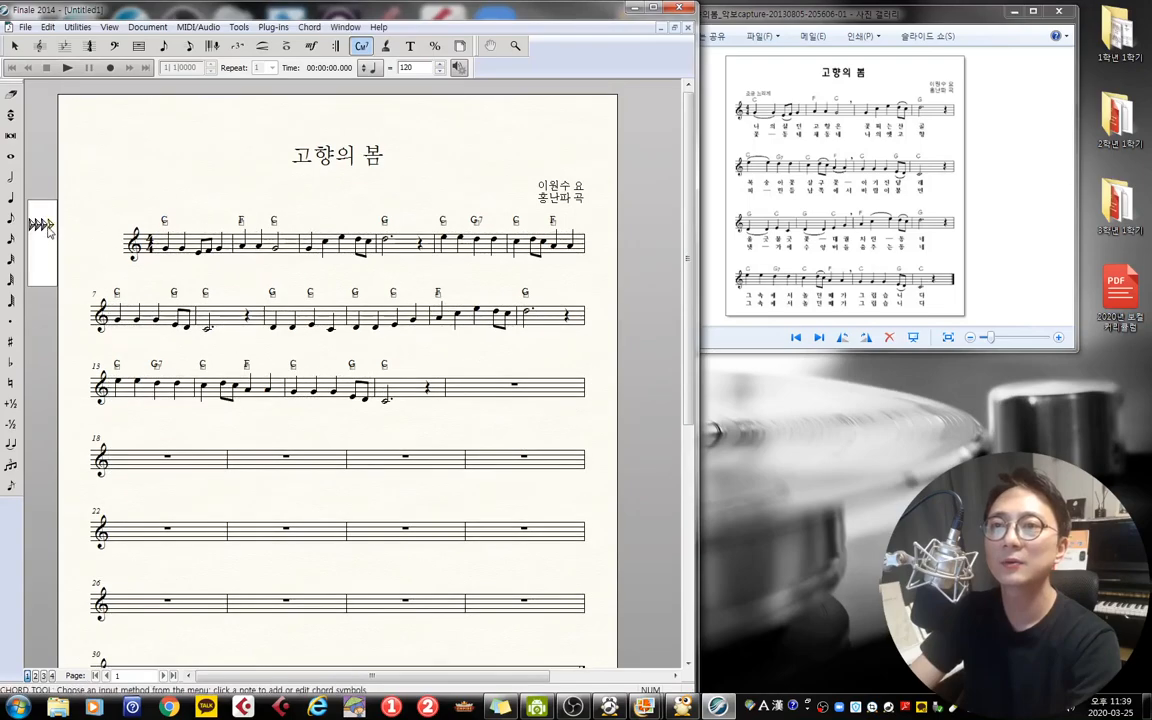
left_click_drag(36, 228, 45, 226)
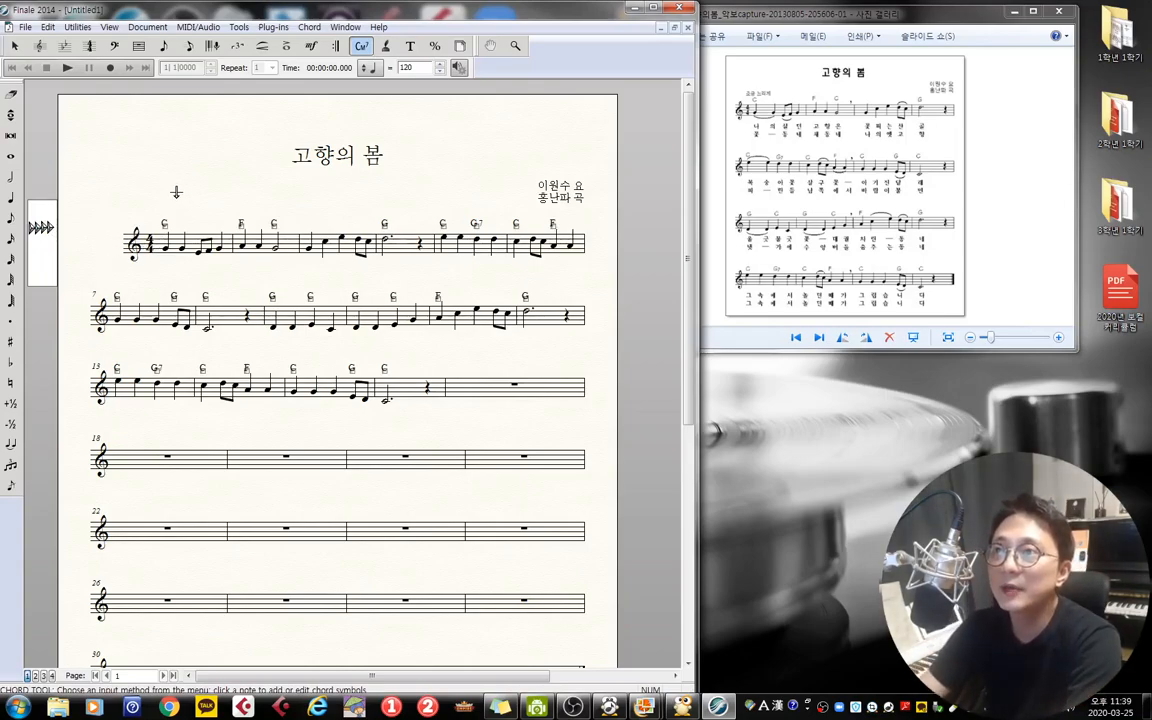
- Add a text block reading 나 의 살던 고향 in Korean below measure 1 with the Text Tool
left_click(411, 48)
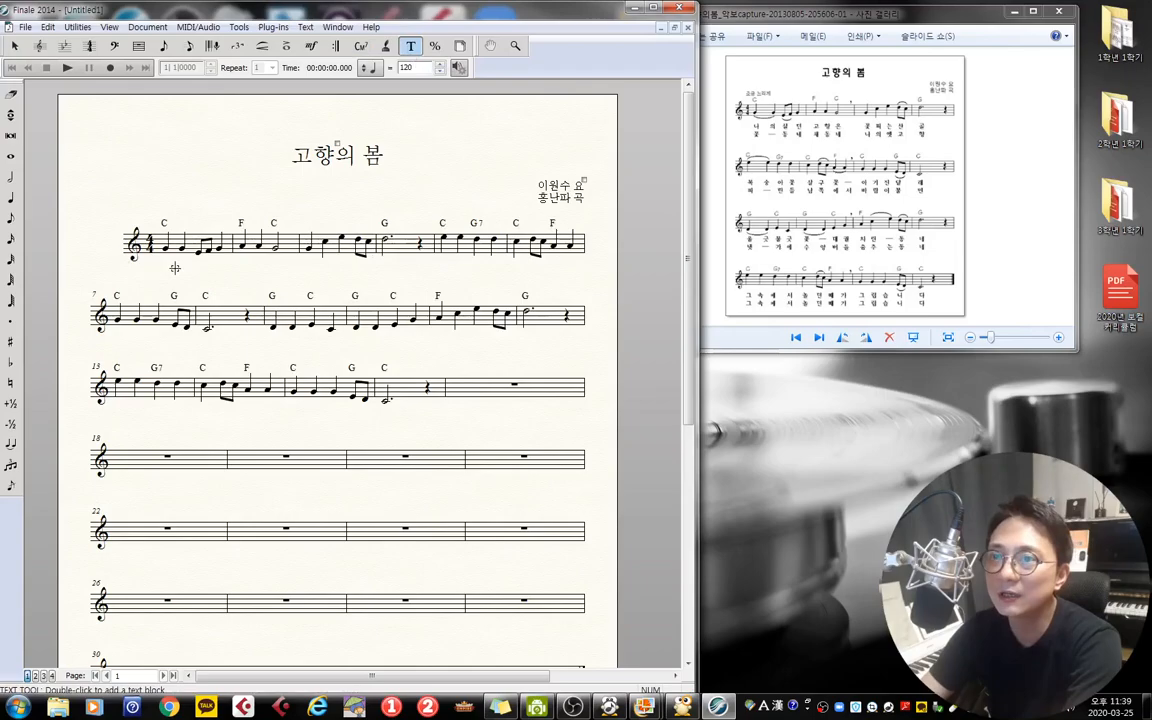
double_click(163, 265)
type("sk dml")
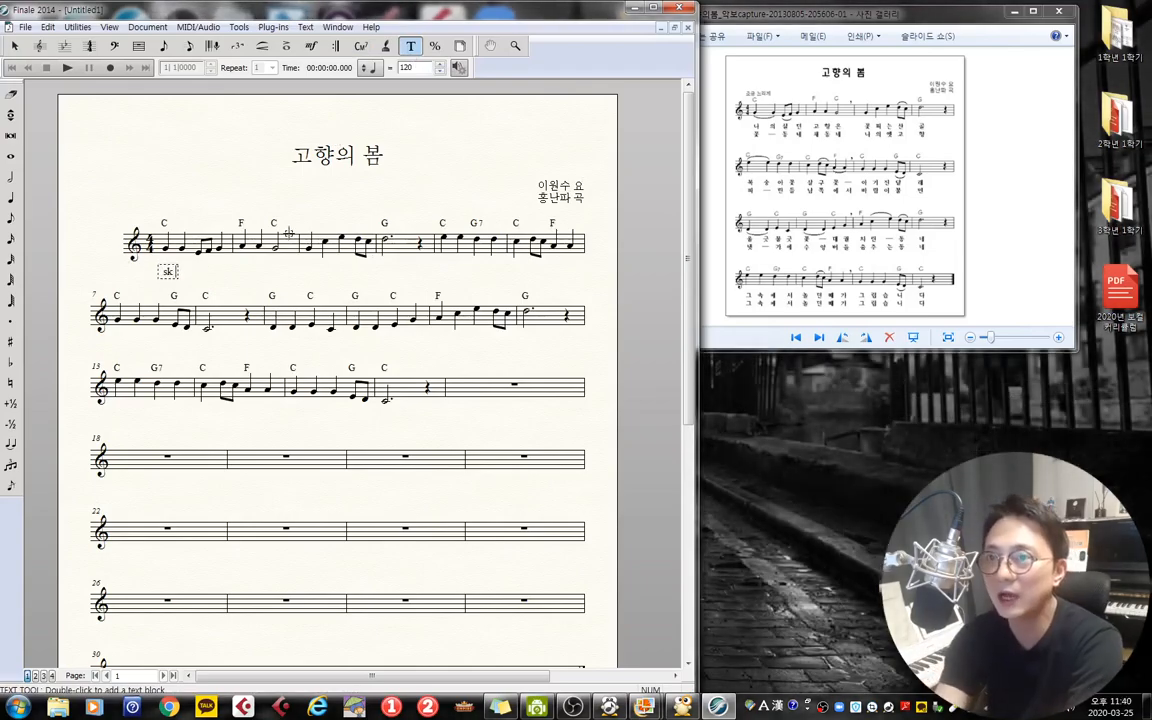
key("BackSpace")
key("BackSpace")
key("BackSpace")
key("BackSpace")
key("BackSpace")
key("BackSpace")
key("Hangul")
type("나")
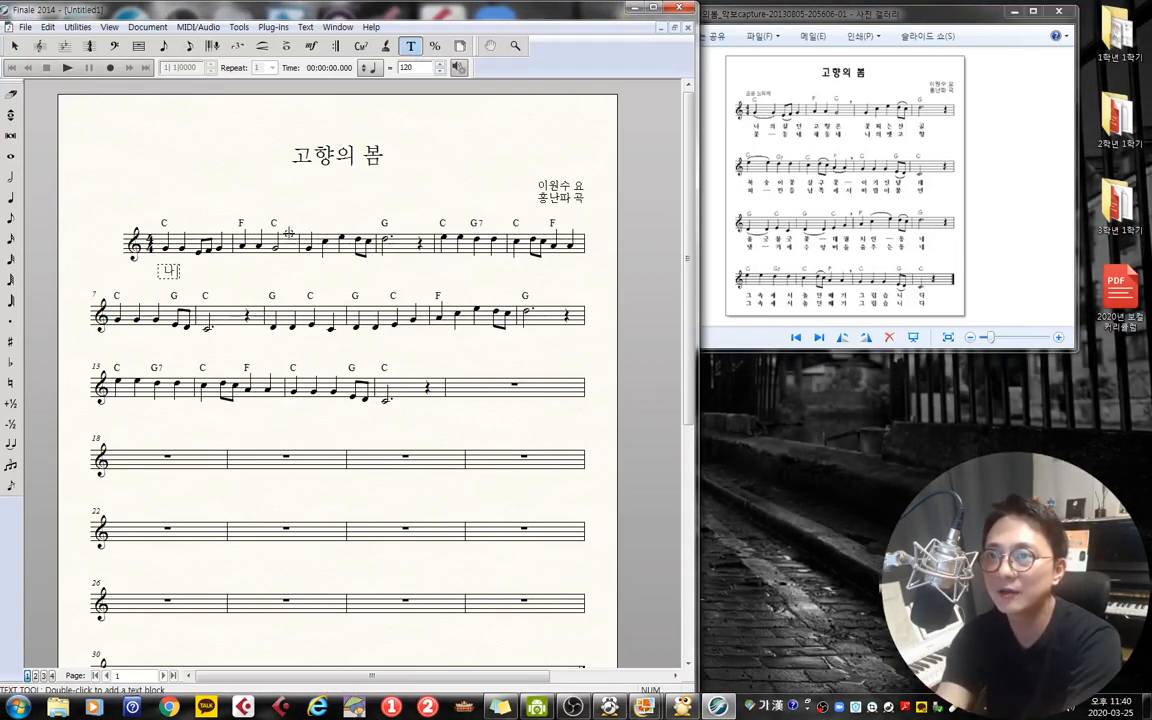
type(" 의 산")
key("BackSpace")
type("살던")
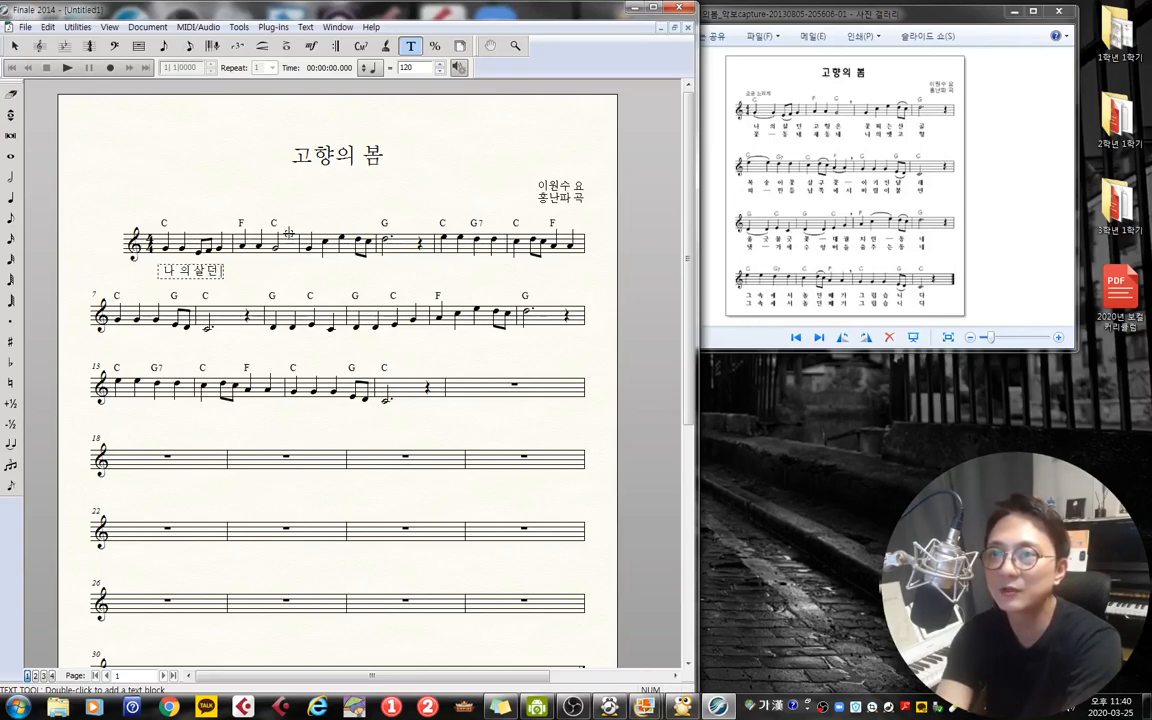
type(" 고")
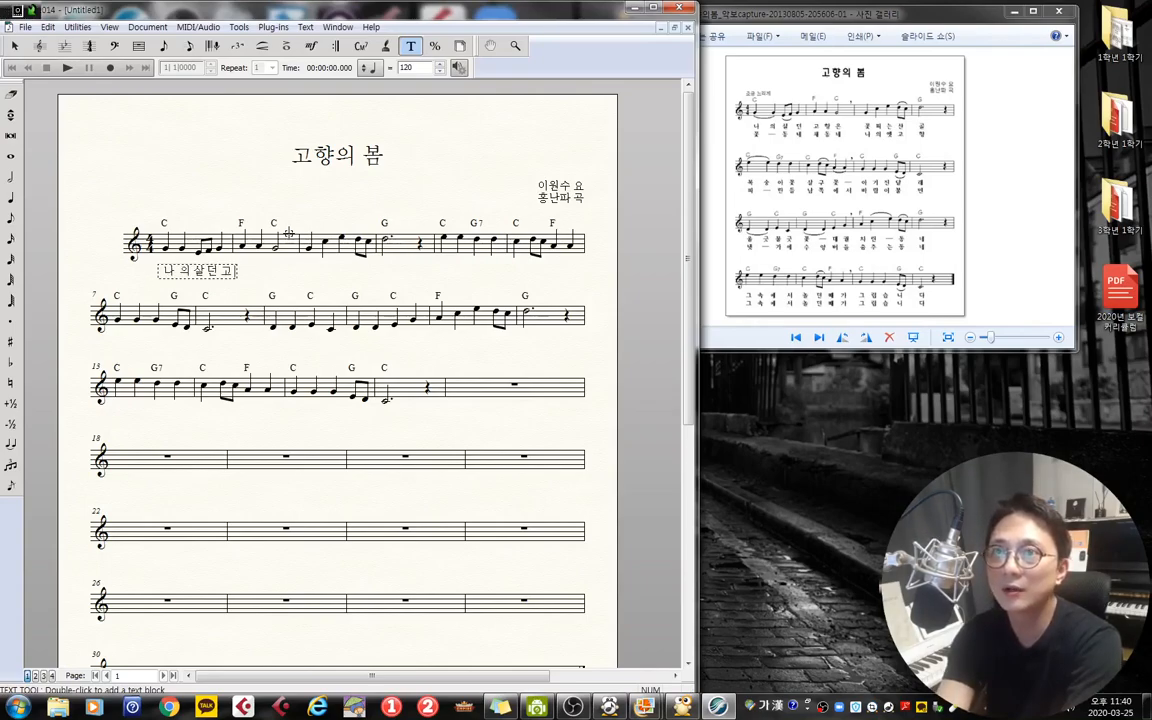
type("향")
left_click(311, 284)
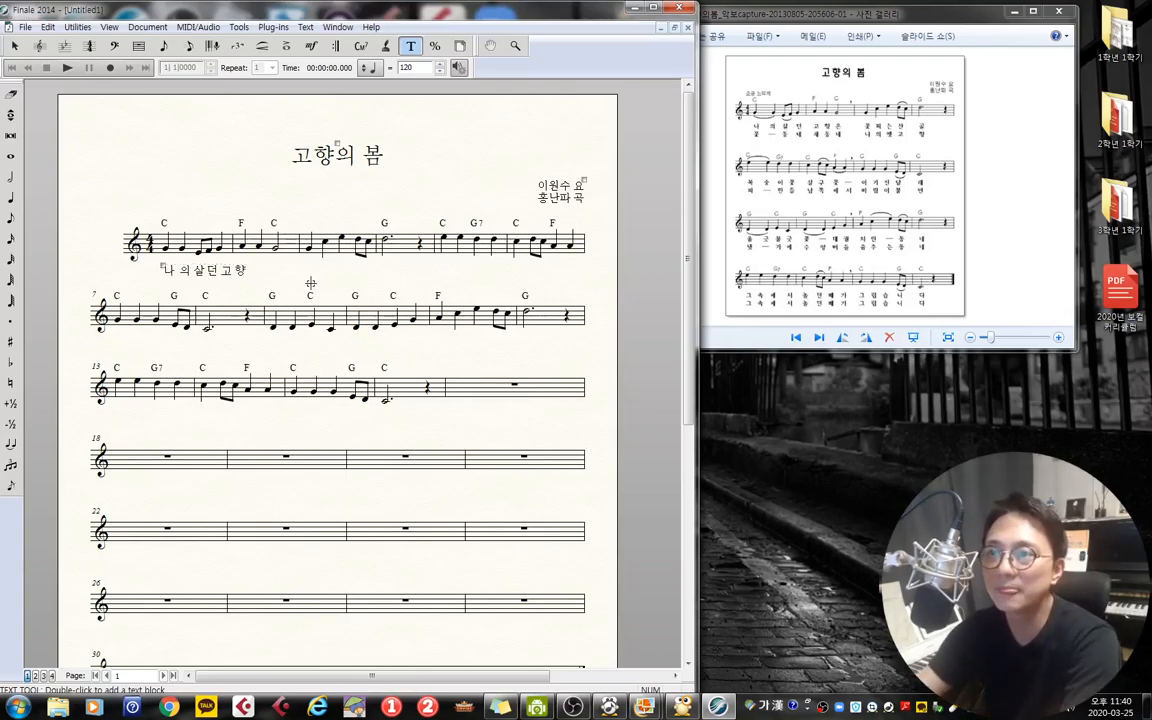
- Move measure 5 to the start of the second system, measure 9 to the third and measure 14 to the fourth with the Measure Tool
left_click(139, 46)
left_click(455, 242)
key("Down")
key("Down")
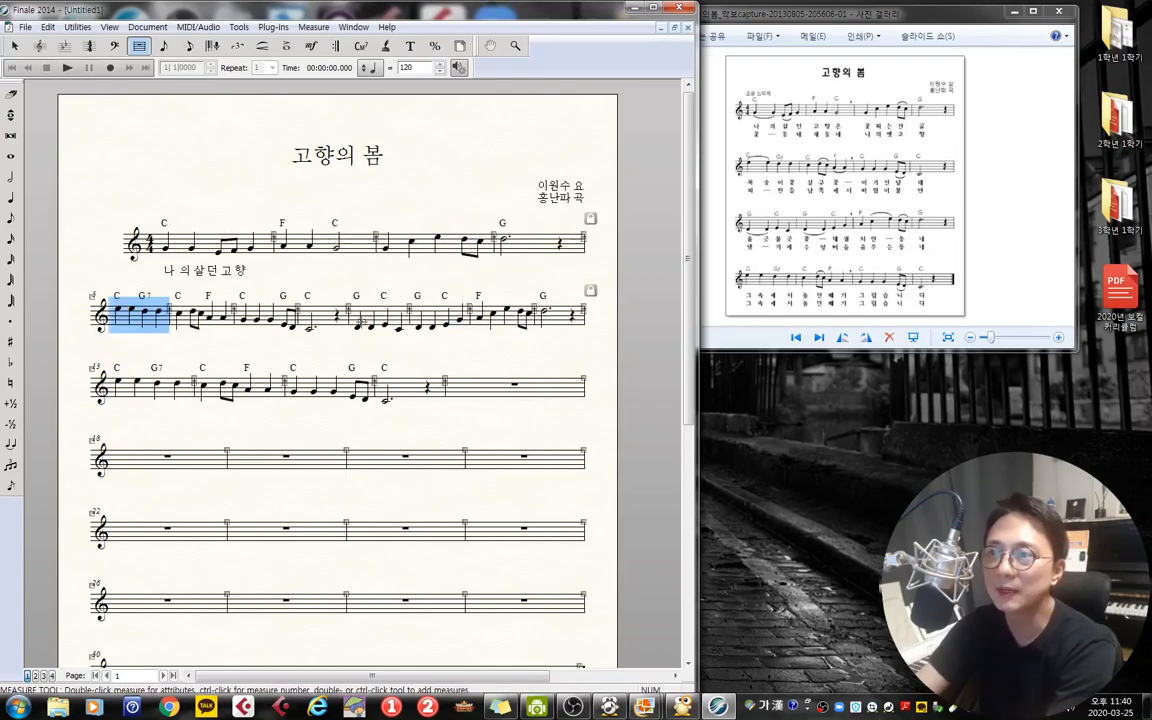
key("Down")
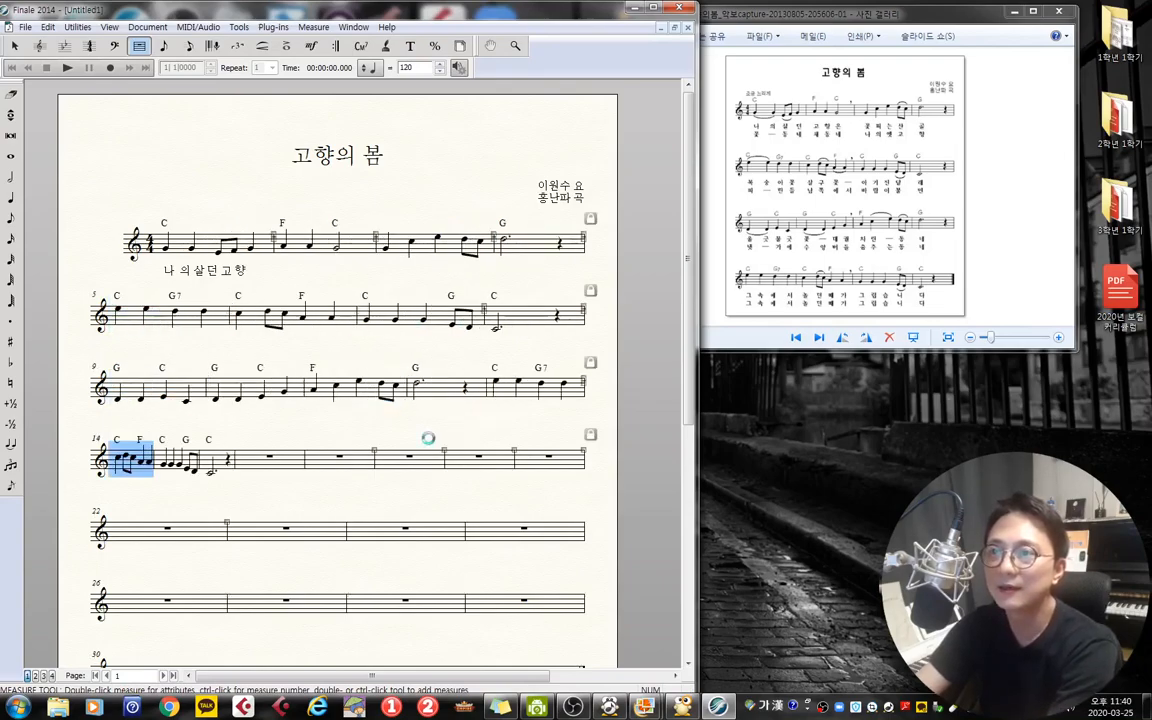
- Move measure 2 down to the second system and back up to the first
left_click(310, 248)
key("Down")
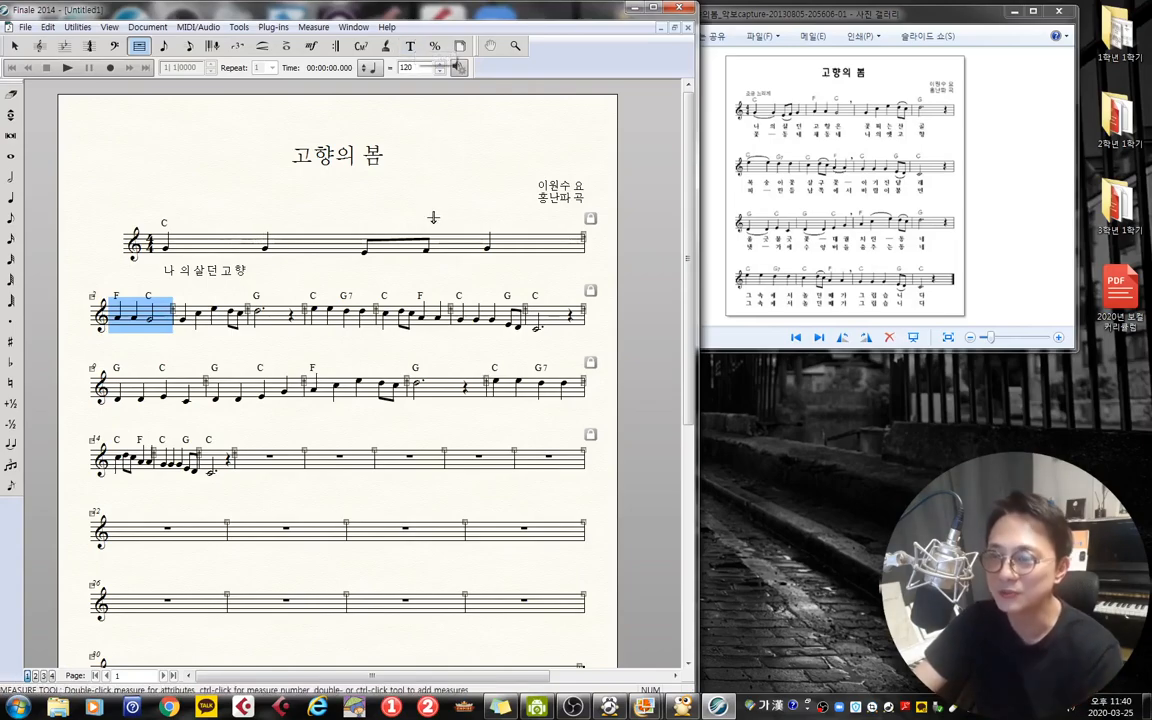
key("Up")
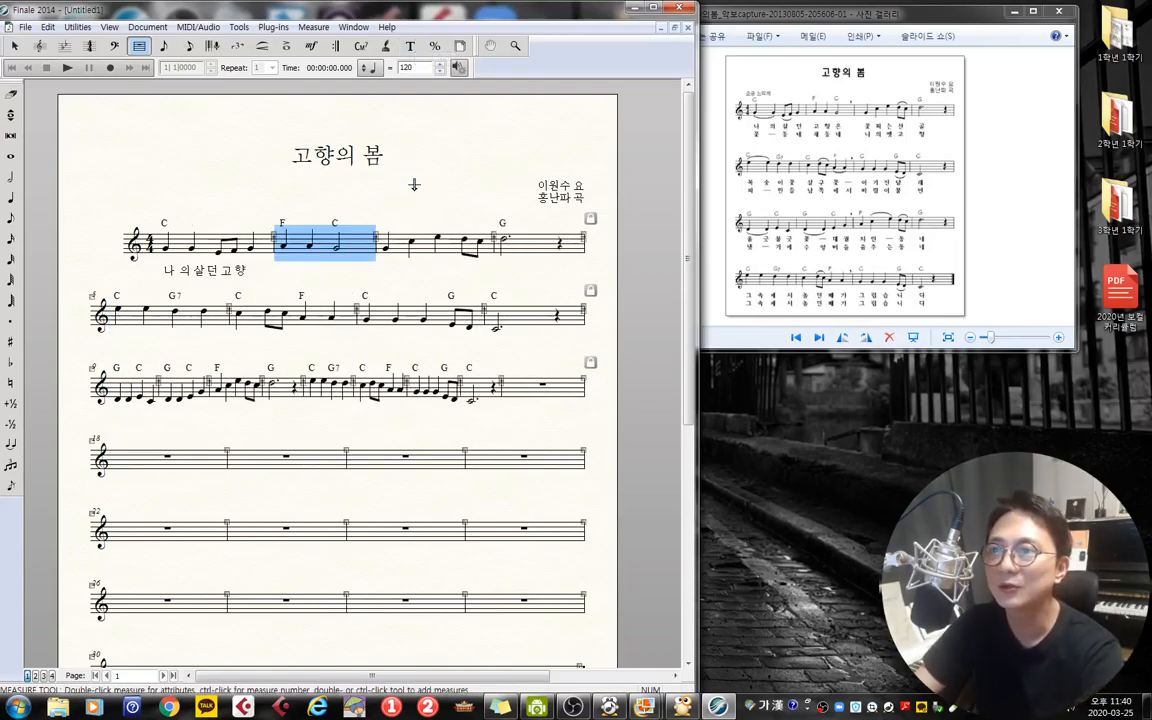
- Delete the lyric text block below measure 1 with the Text Tool
left_click(410, 45)
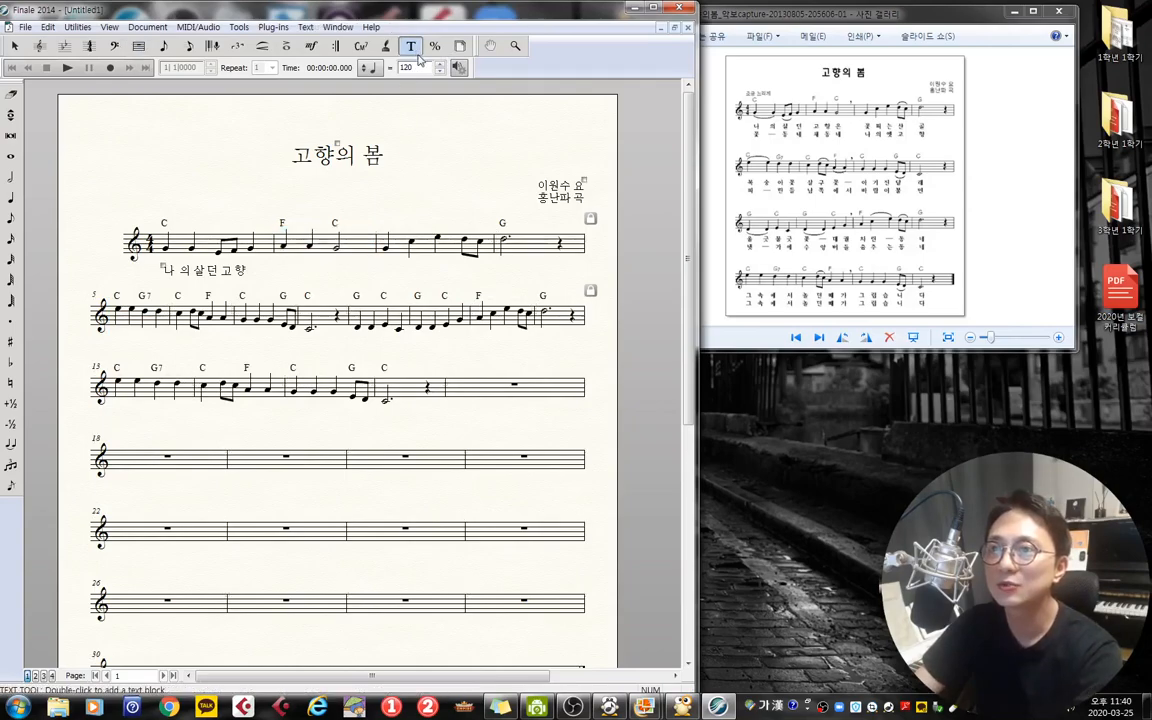
left_click(160, 265)
key("Delete")
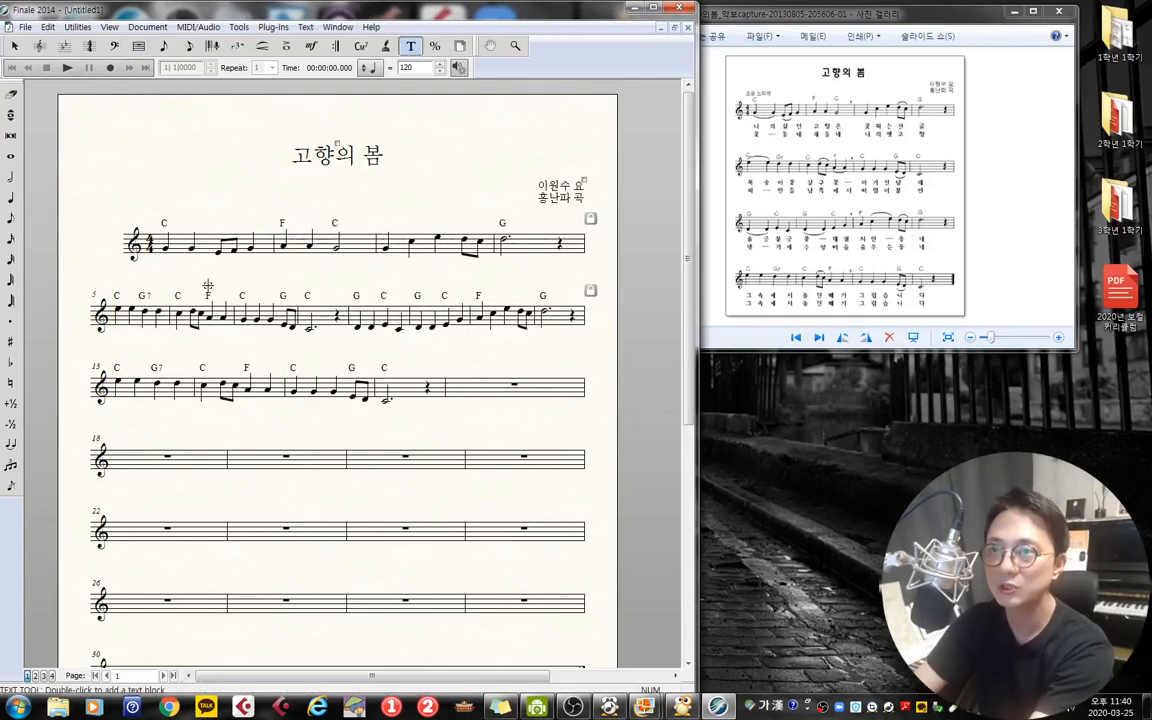
- Enter the lyric syllables 나, 의 and 살 below the first three notes of measure 1 with the Lyrics Tool
left_click(387, 47)
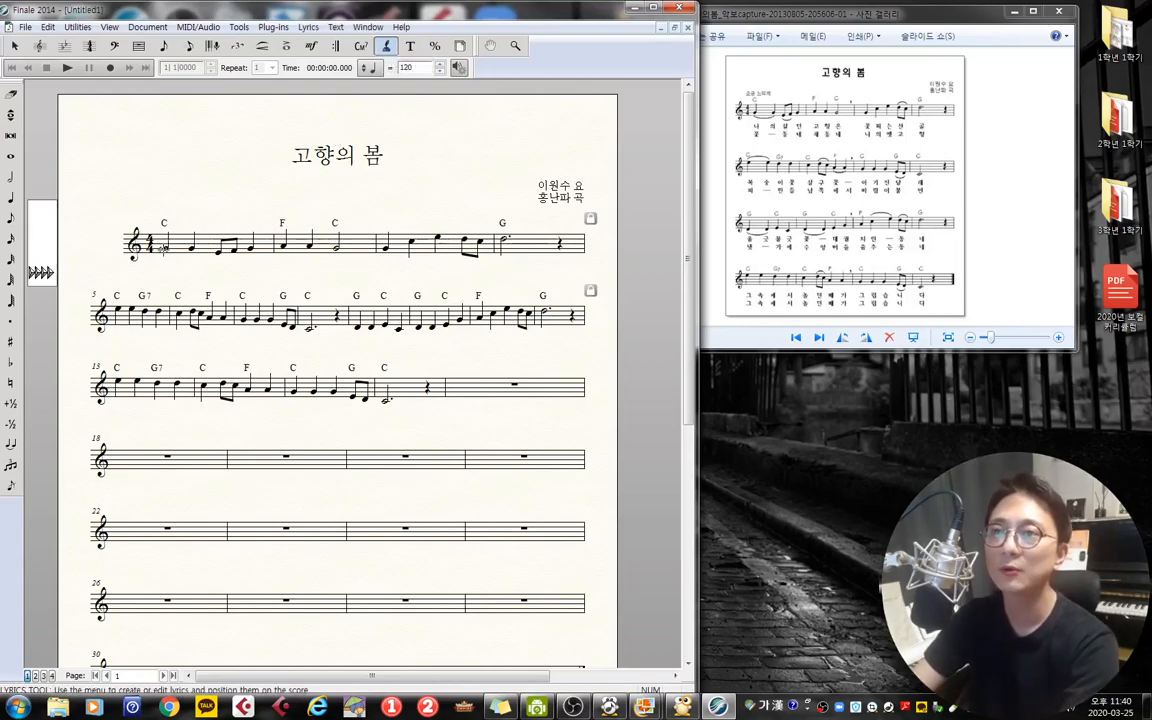
left_click(166, 248)
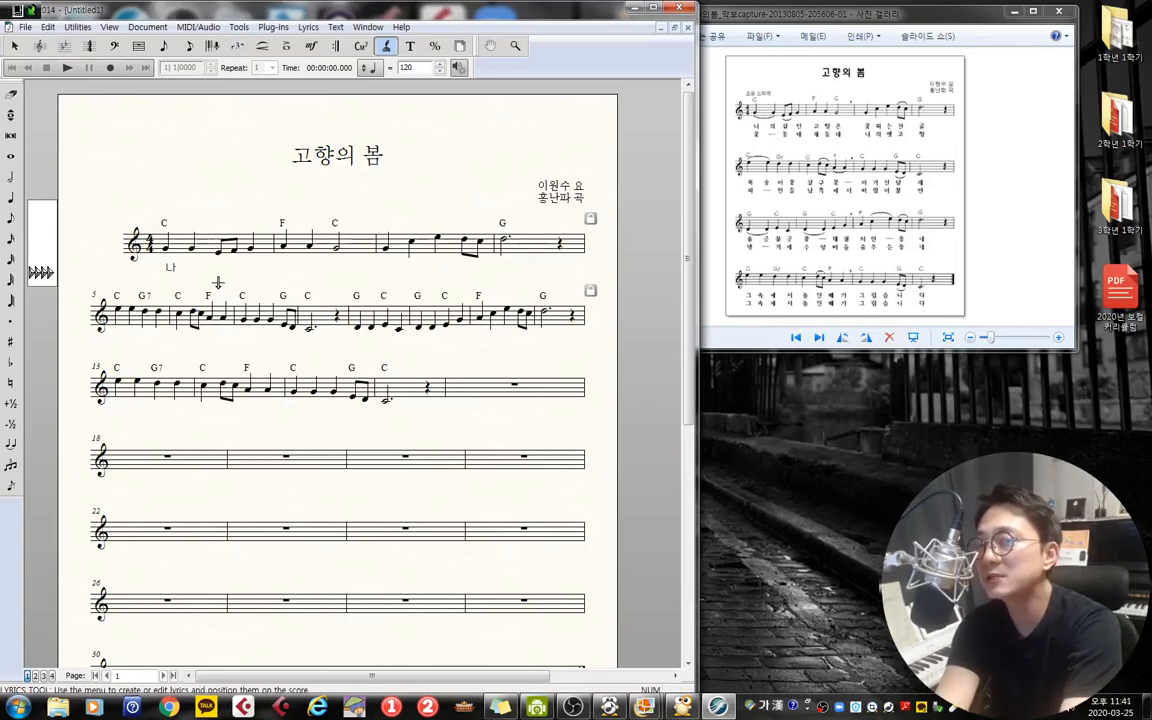
key("space")
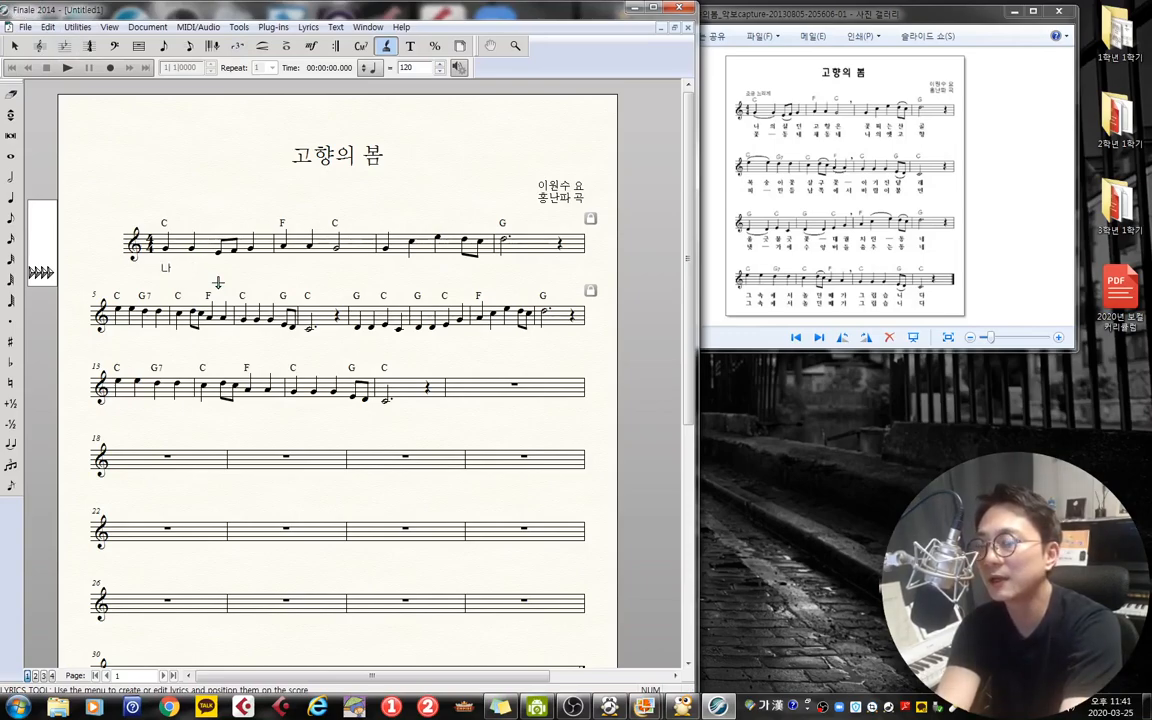
type("의")
key("space")
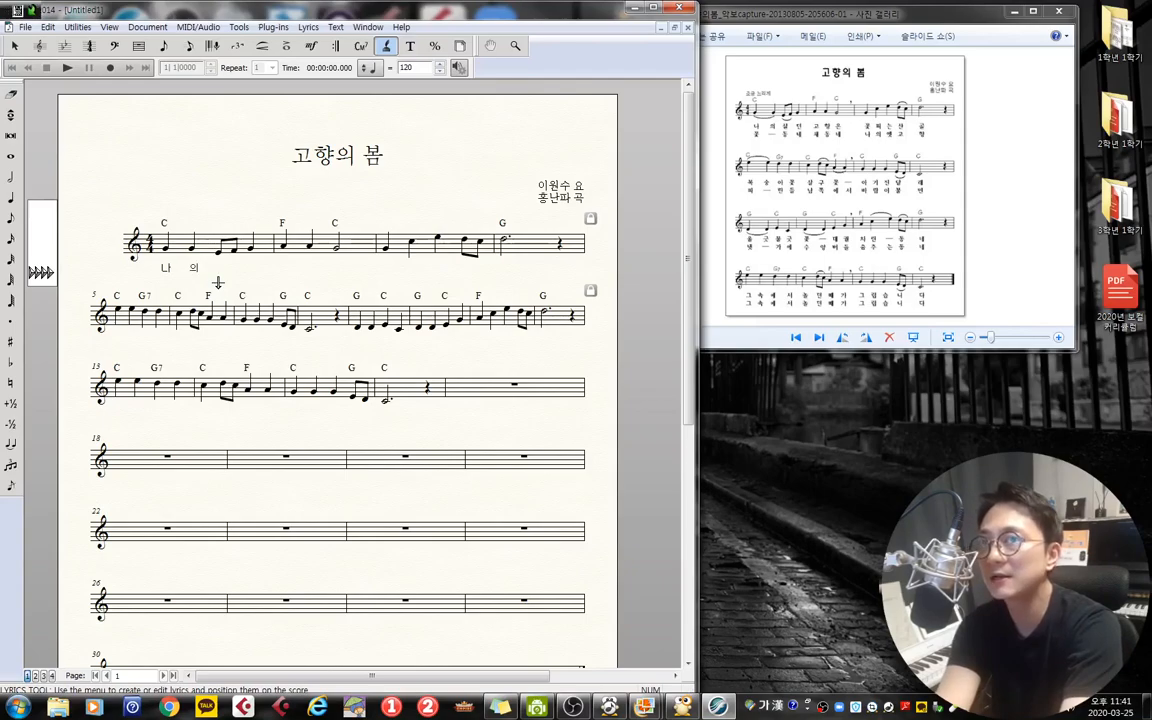
type("살")
key("space")
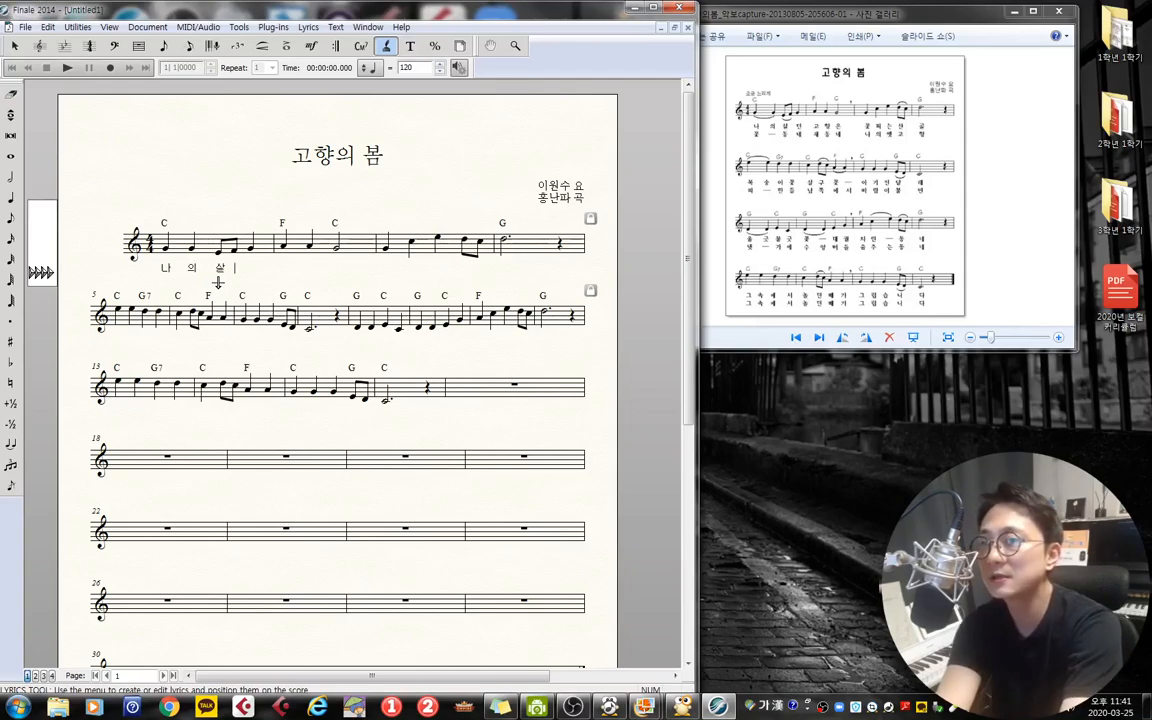
- Continue the first system's lyrics under the notes with 던 고 향 은 꽃 피 는 산 골, skipping the slurred second eighth notes
key("space")
type("던")
key("space")
type("고 향")
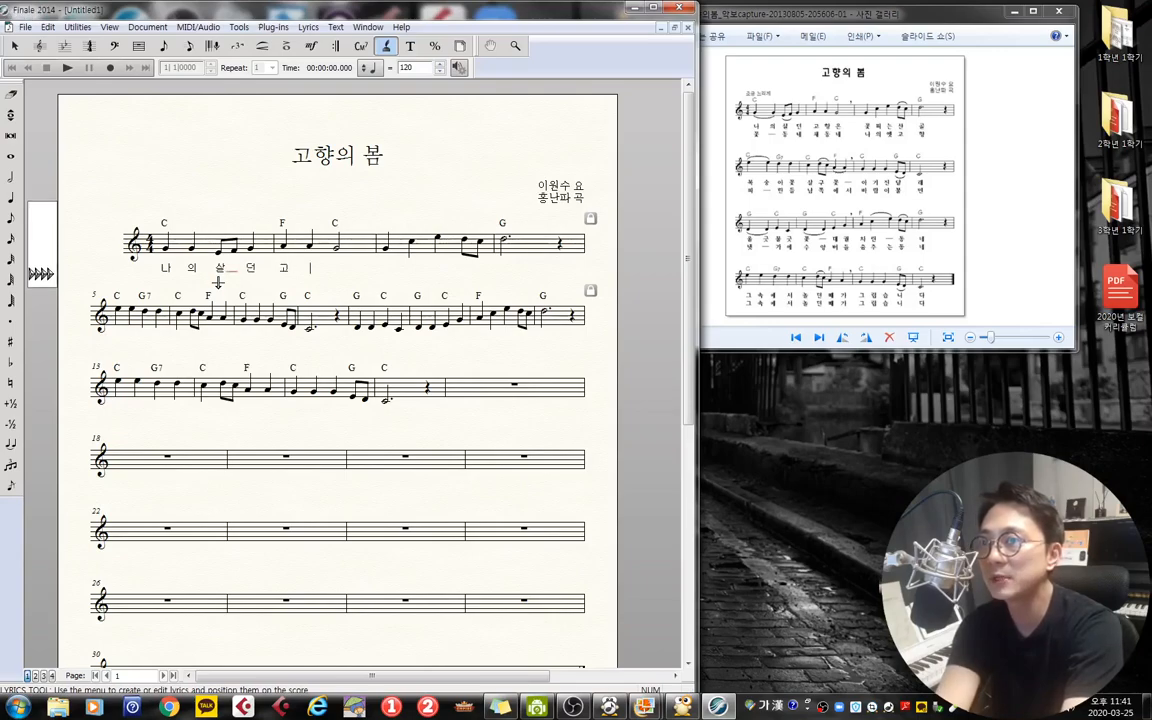
key("BackSpace")
key("BackSpace")
type("향")
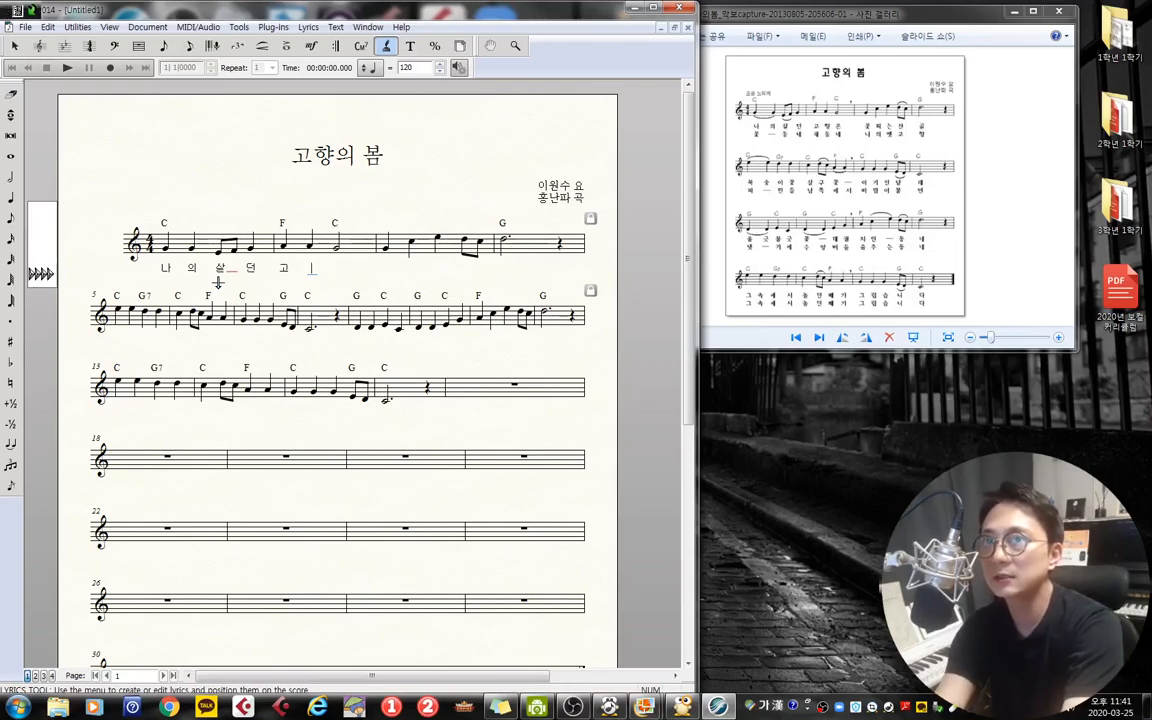
type("은 꽃 피 는 산  골")
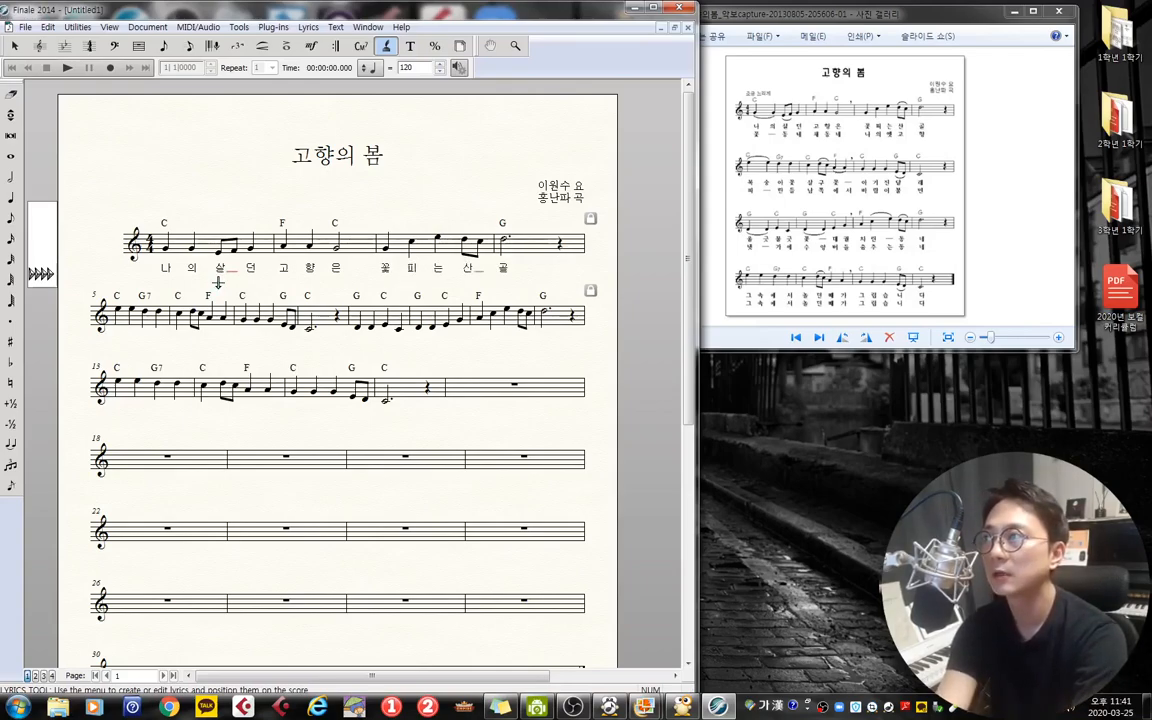
- Enter the lyrics 복 숭 아 꽃 살 구 꽃 아 기 진 달 래 울 긋 불 긋 꽃 under the second system's notes from measure 5
key("space")
type("복 숭")
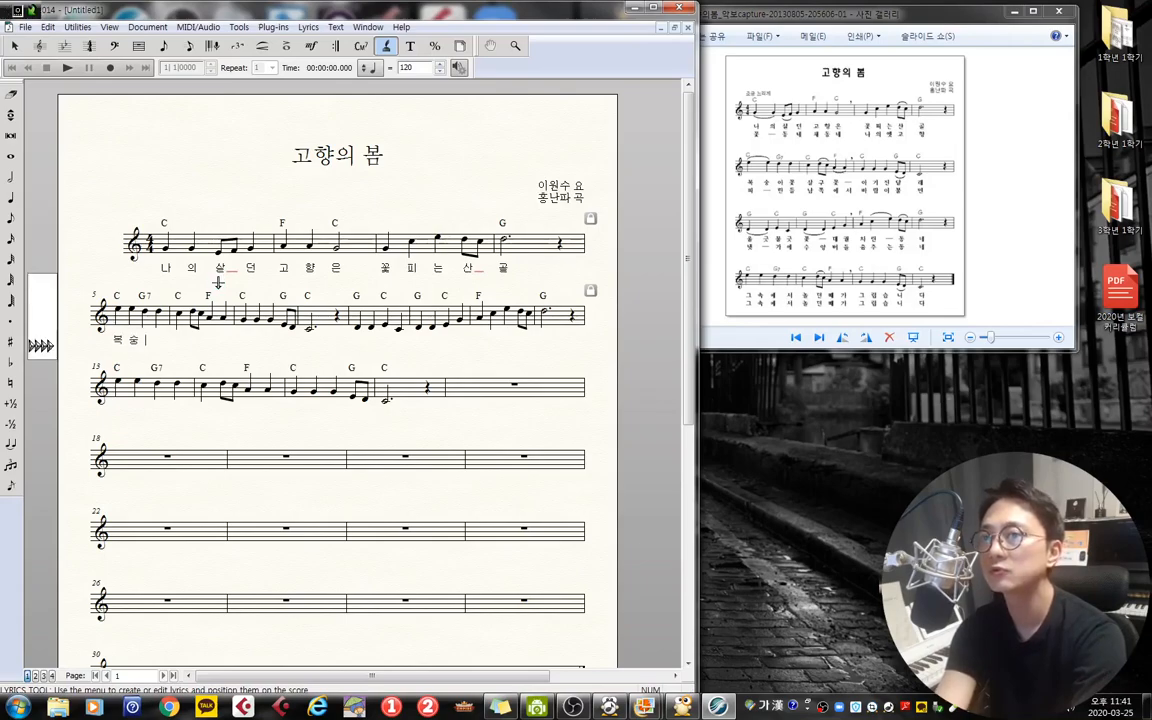
type(" 아 꽃 살 구 꽃")
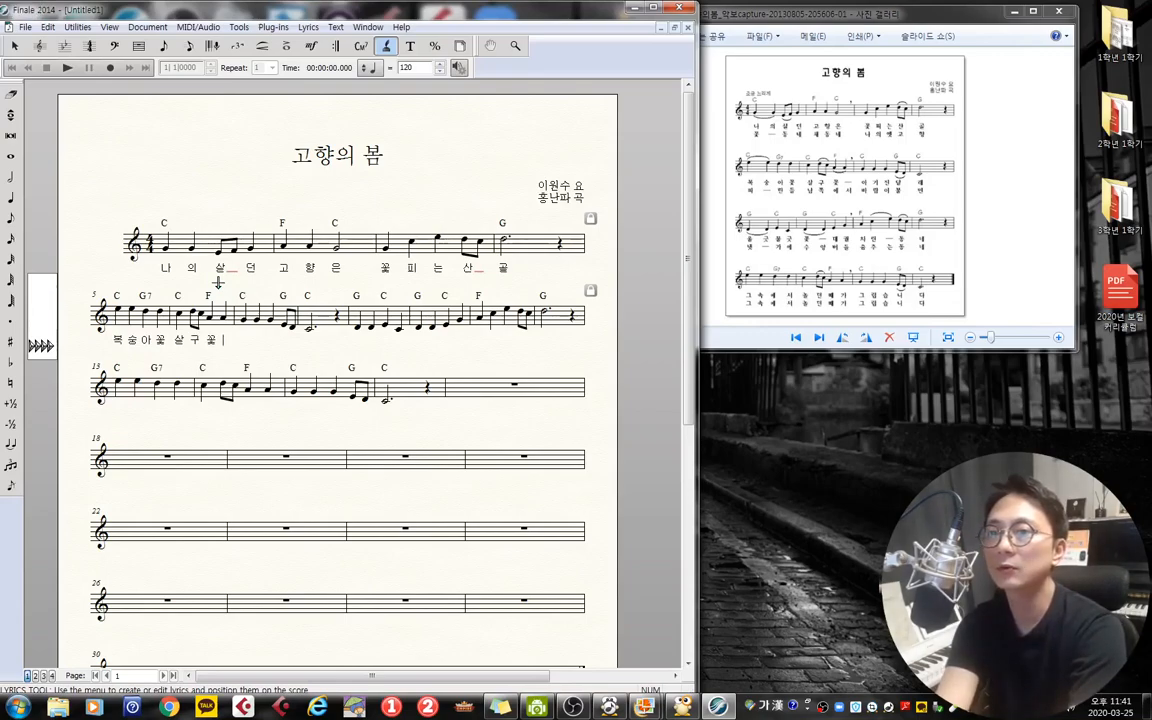
type(" 아 기 진 달 래 울 긋 불 긋 꽃")
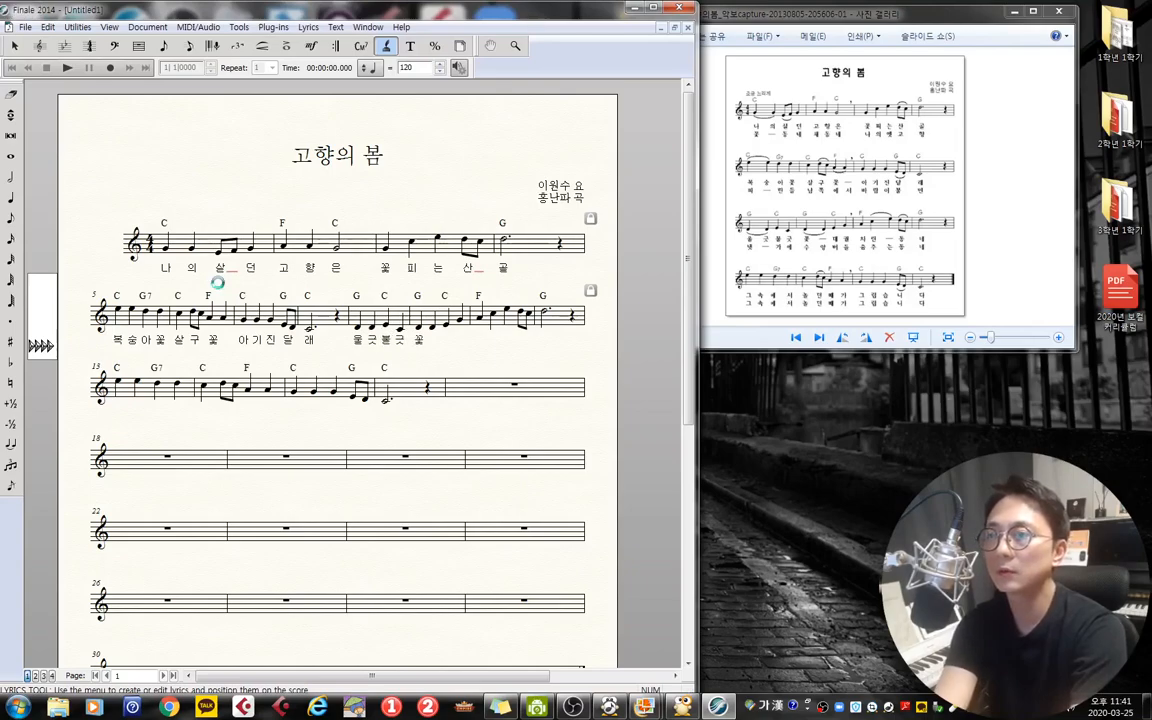
- Finish the second system's lyrics with 대 궐 차 린 동 네, retyping 차 린 as separate syllables on their own notes
type(" 대 궐 처")
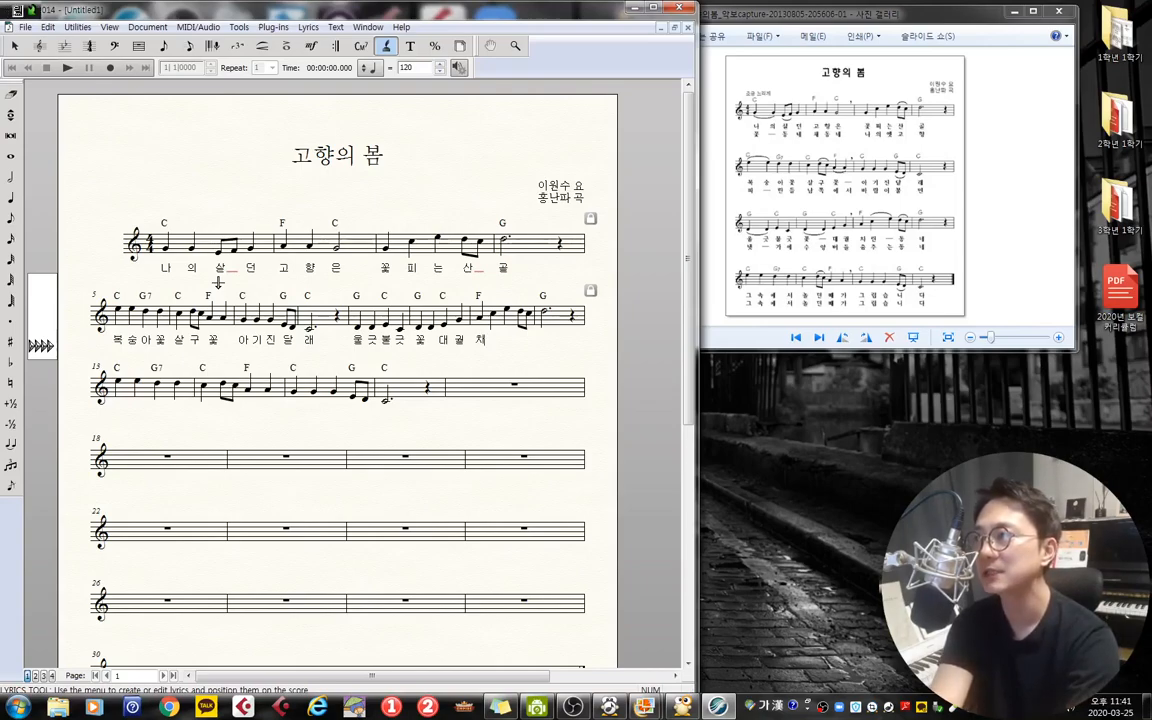
type("린")
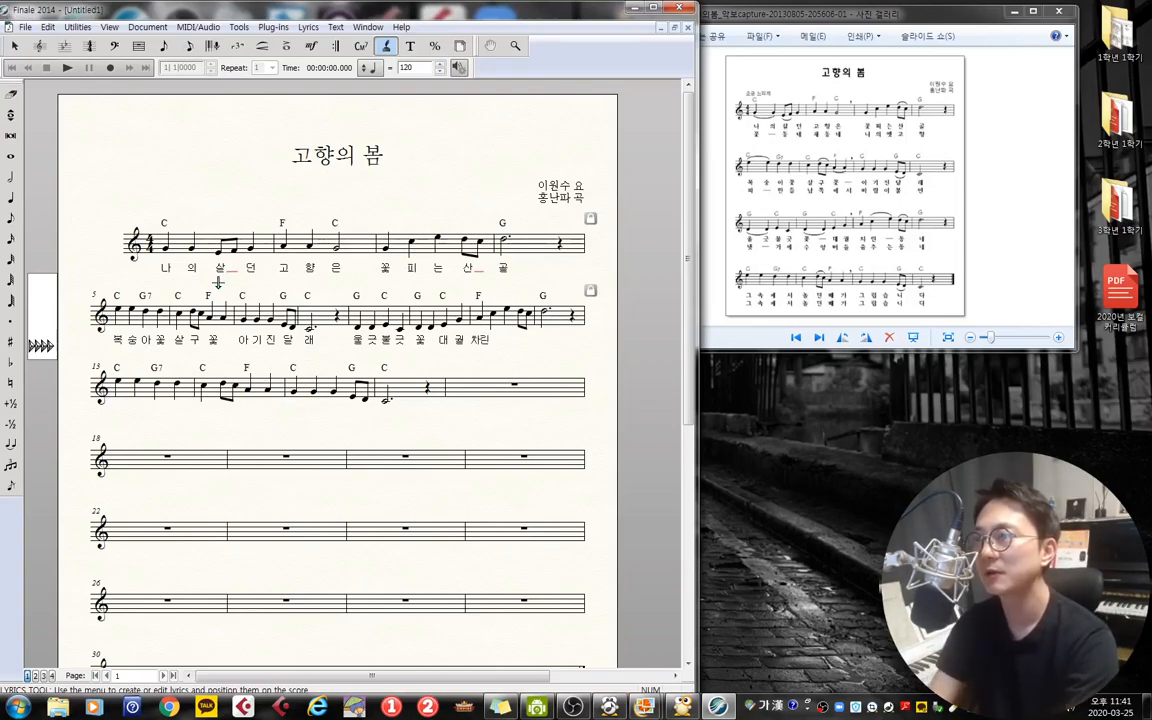
key("Left")
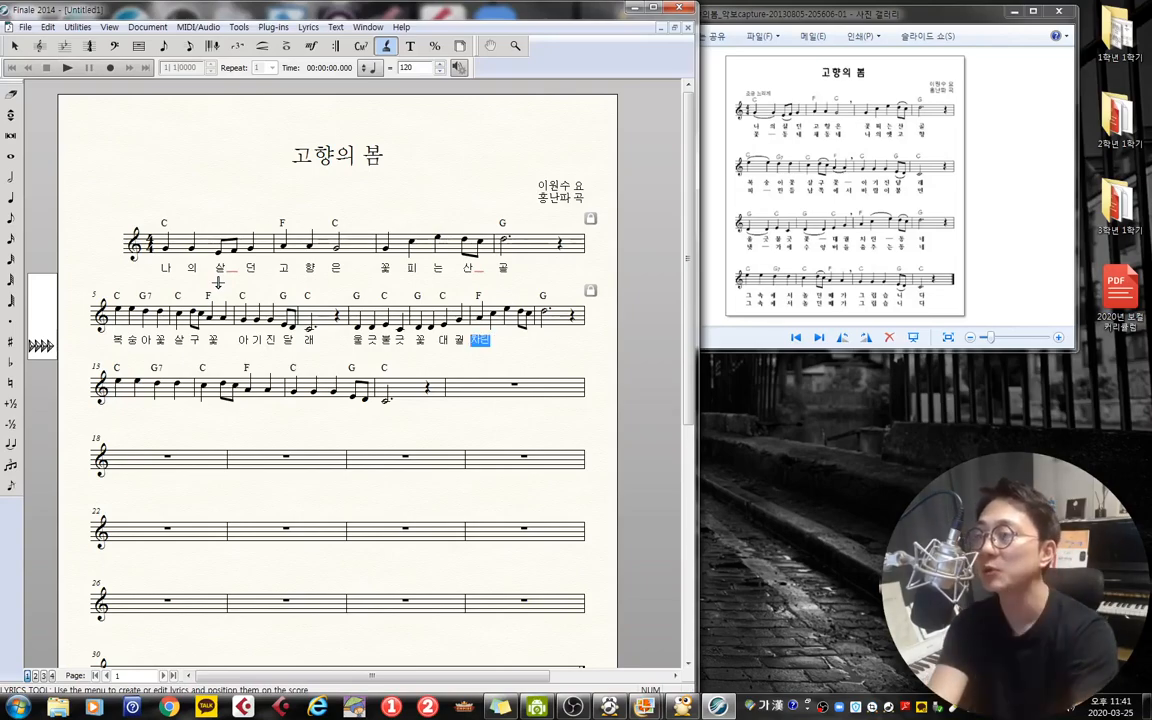
key("BackSpace")
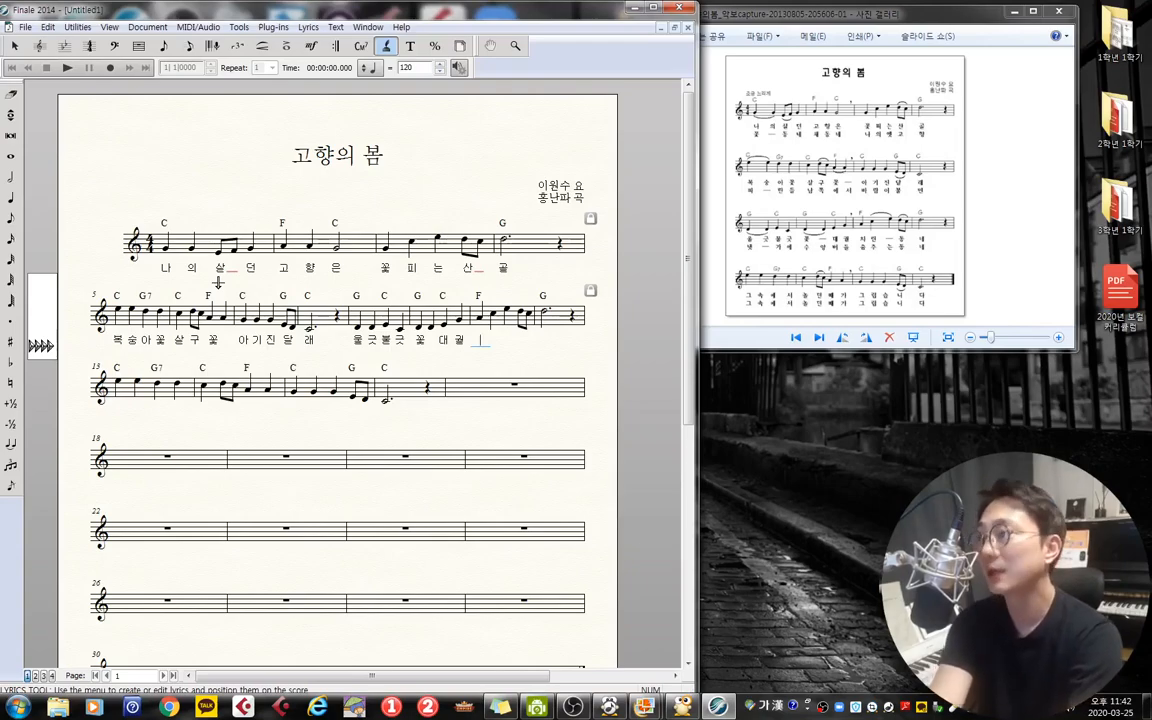
type("차")
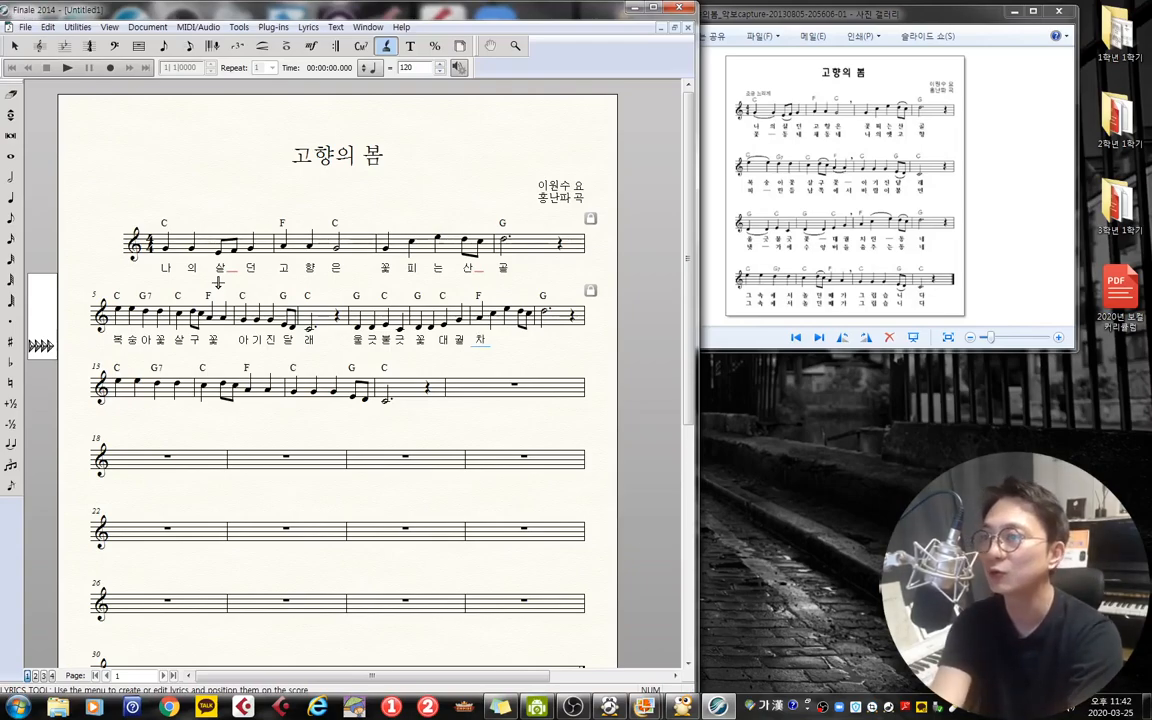
type("린")
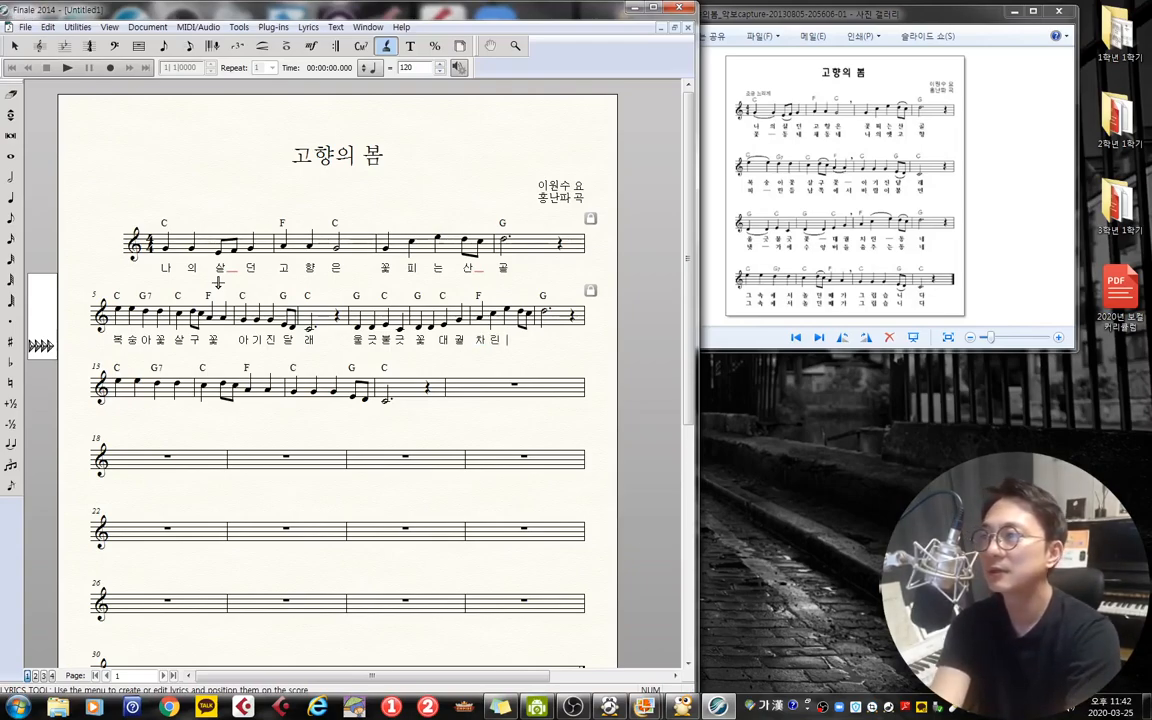
type("동 네 ")
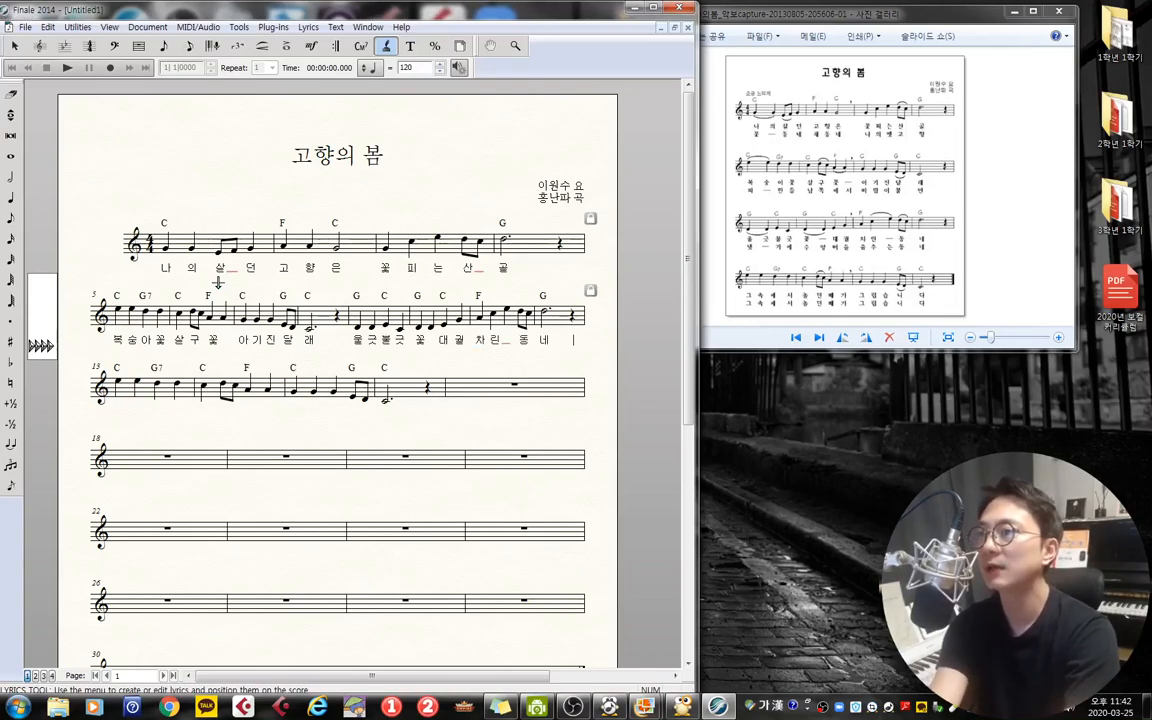
- Enter the lyrics 그 속 에 서 놀 던 때 가 그 립 습 니 다 under the third system's notes from measure 13
type("그 속")
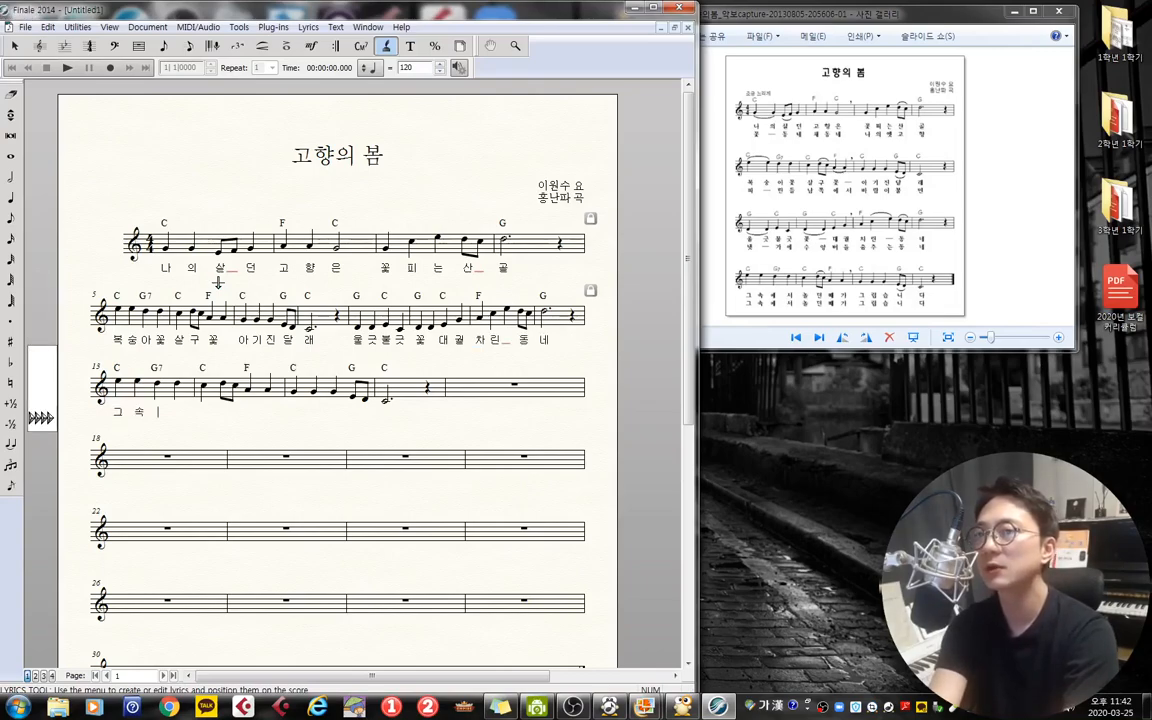
type(" 에 서 놀 던")
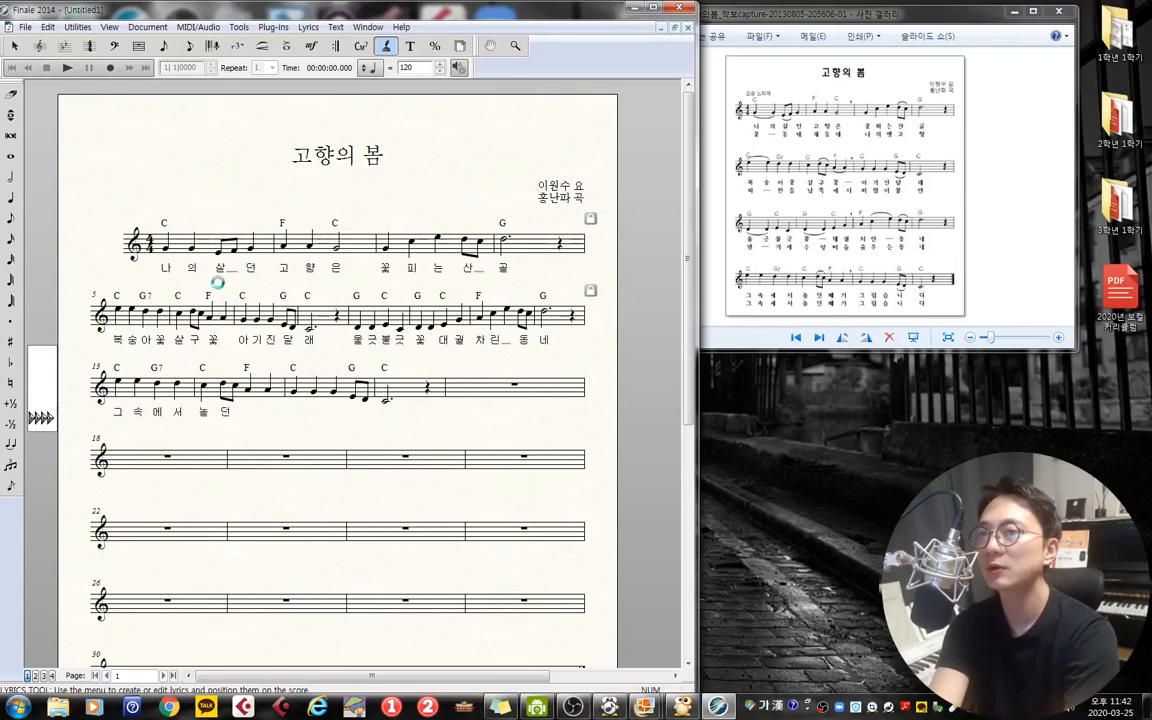
type("가")
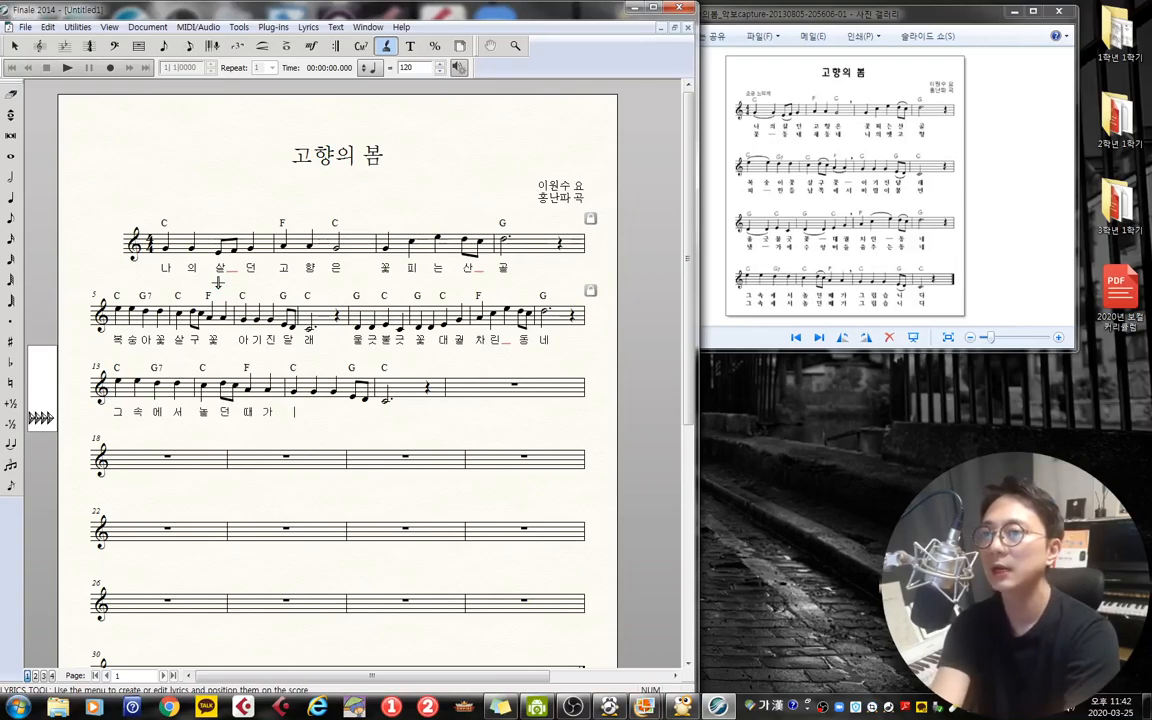
type(" 그 립 습 니 다")
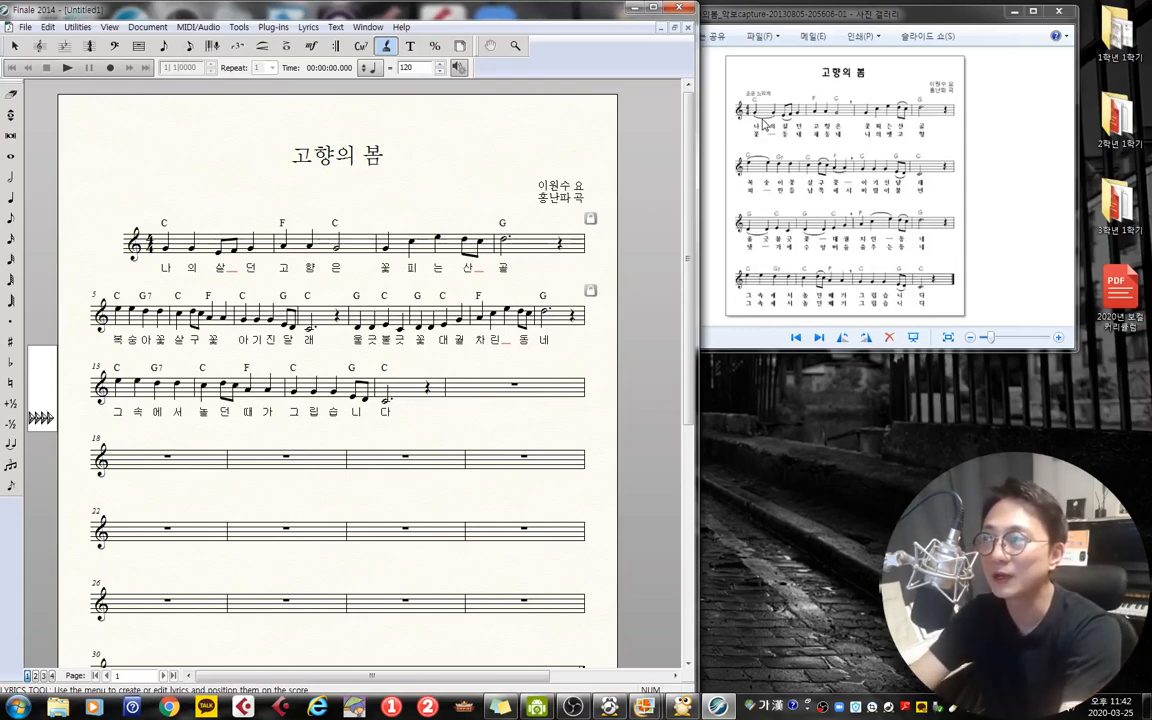
- Slur the first two notes and the beamed eighths of measure 1, then the other slurred note pairs through measure 15, with the Slur tool
left_click(263, 48)
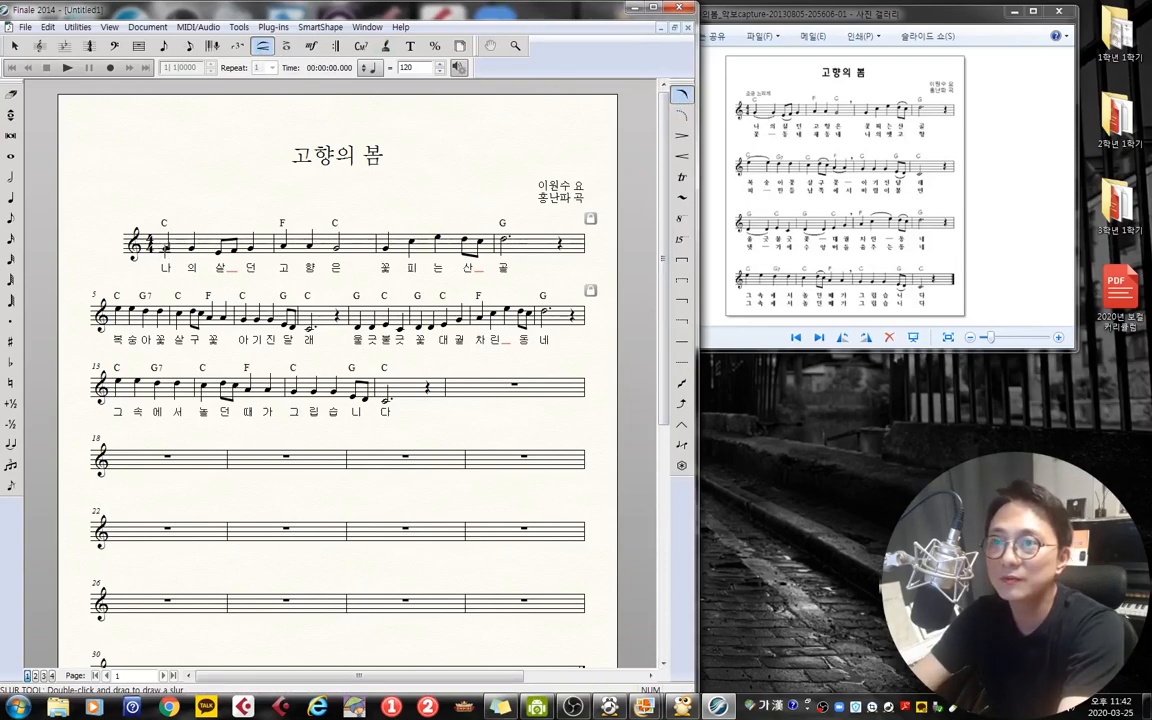
double_click(167, 249)
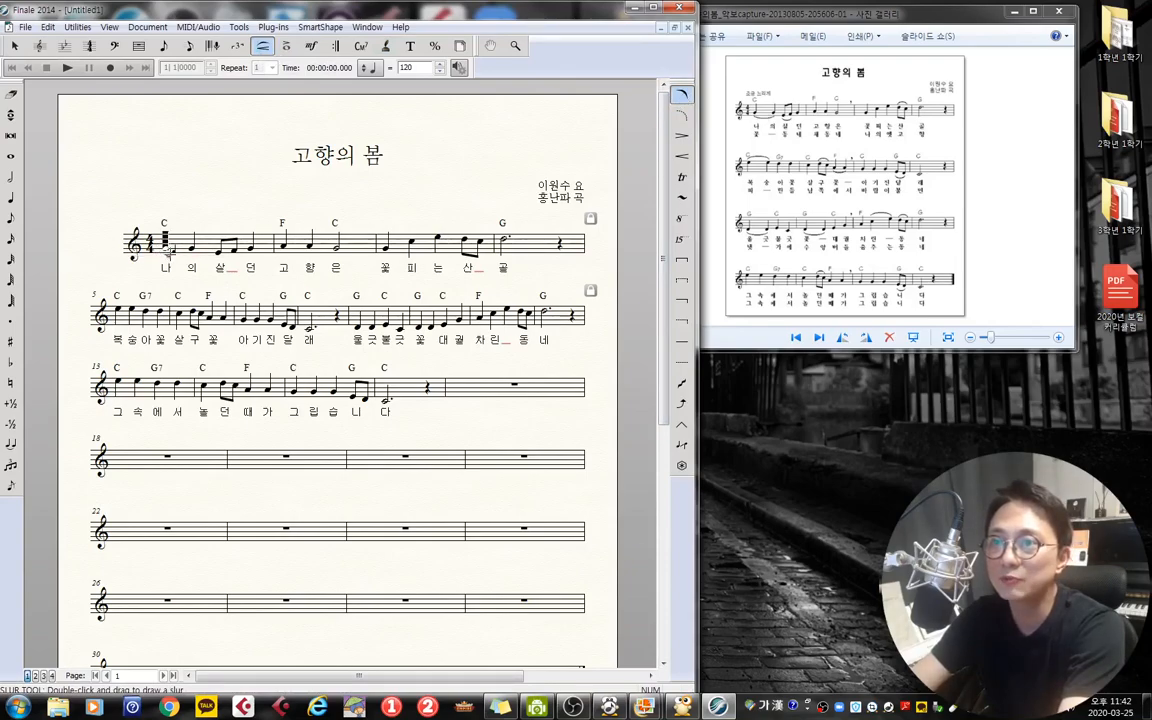
mouse_move(171, 254)
left_mouse_down()
mouse_move(190, 256)
mouse_move(150, 222)
mouse_move(191, 254)
left_mouse_up()
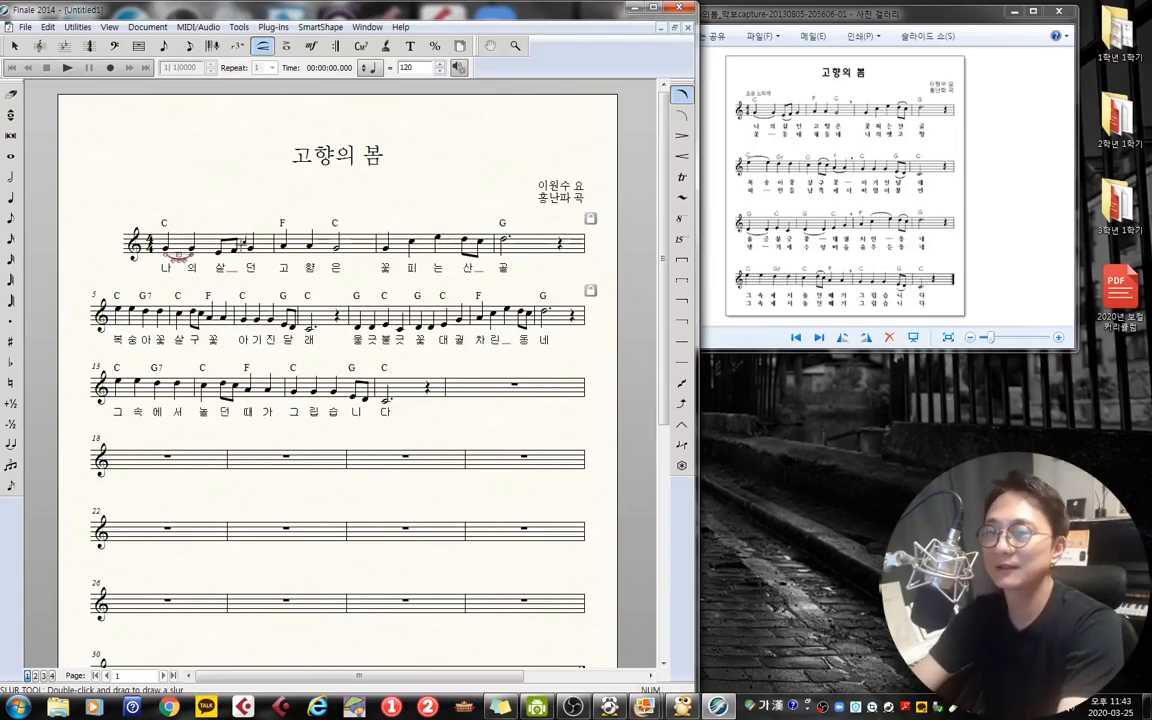
double_click(219, 252)
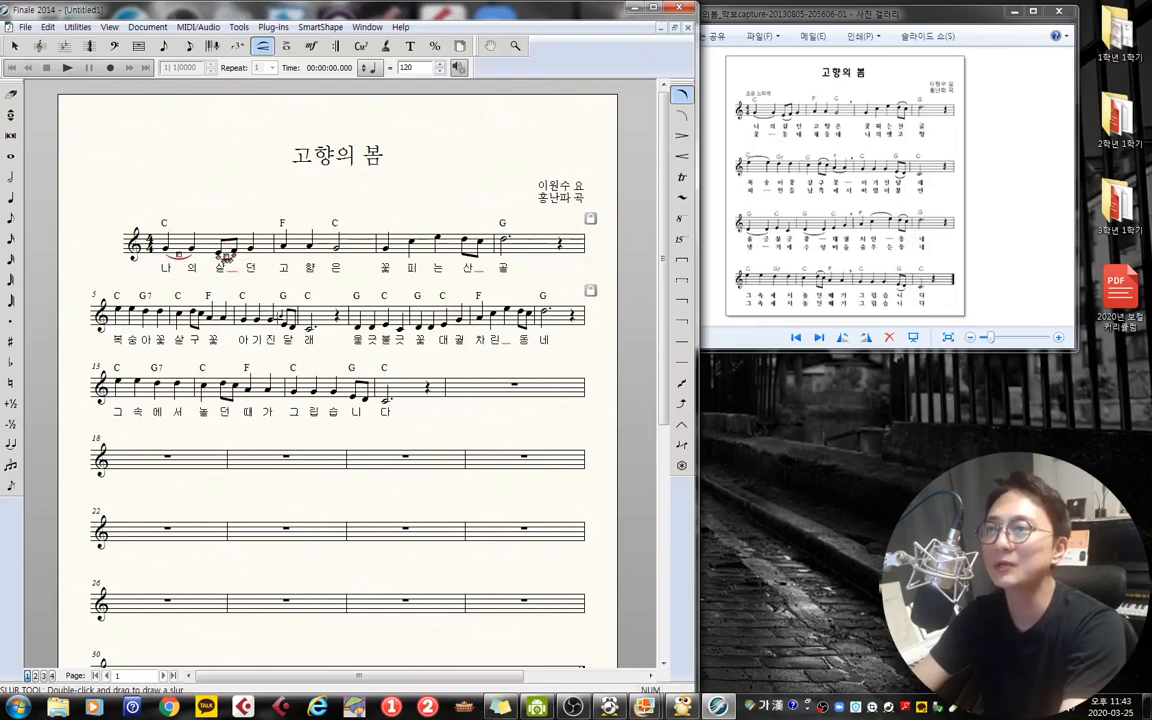
double_click(464, 242)
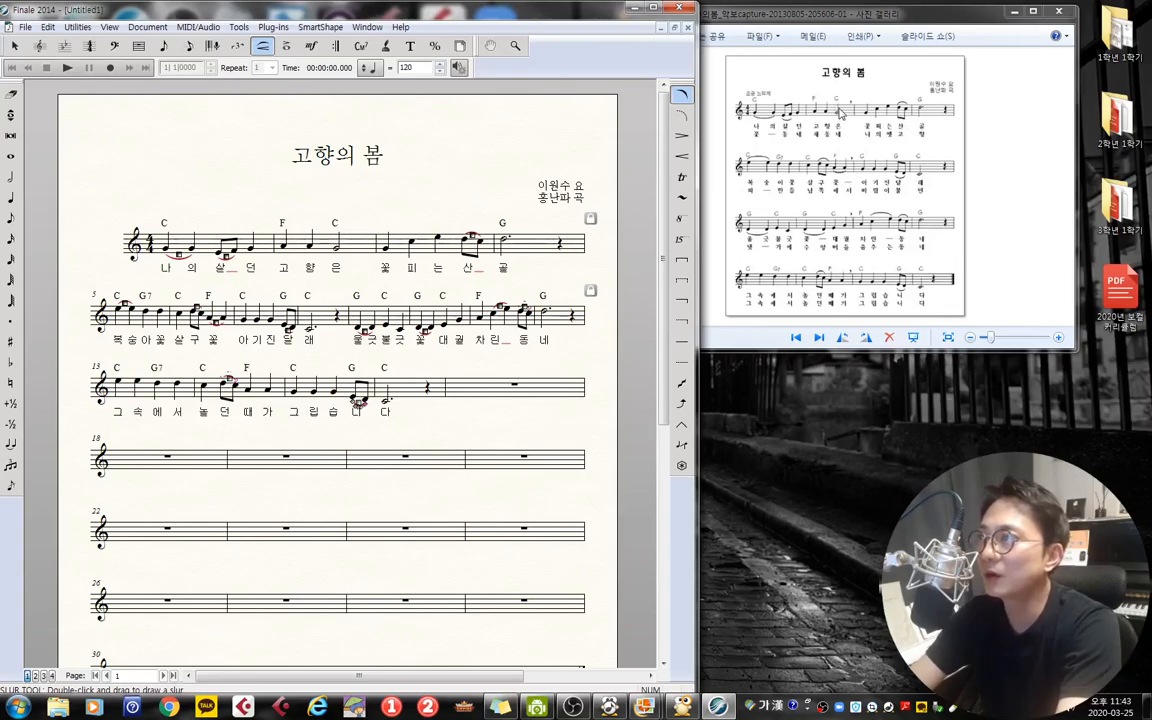
- Attach breath marks with the Articulation Tool at the ends of measures 2, 6, 10 and 14, positioning them above the staff beside the chord symbols
left_click(288, 48)
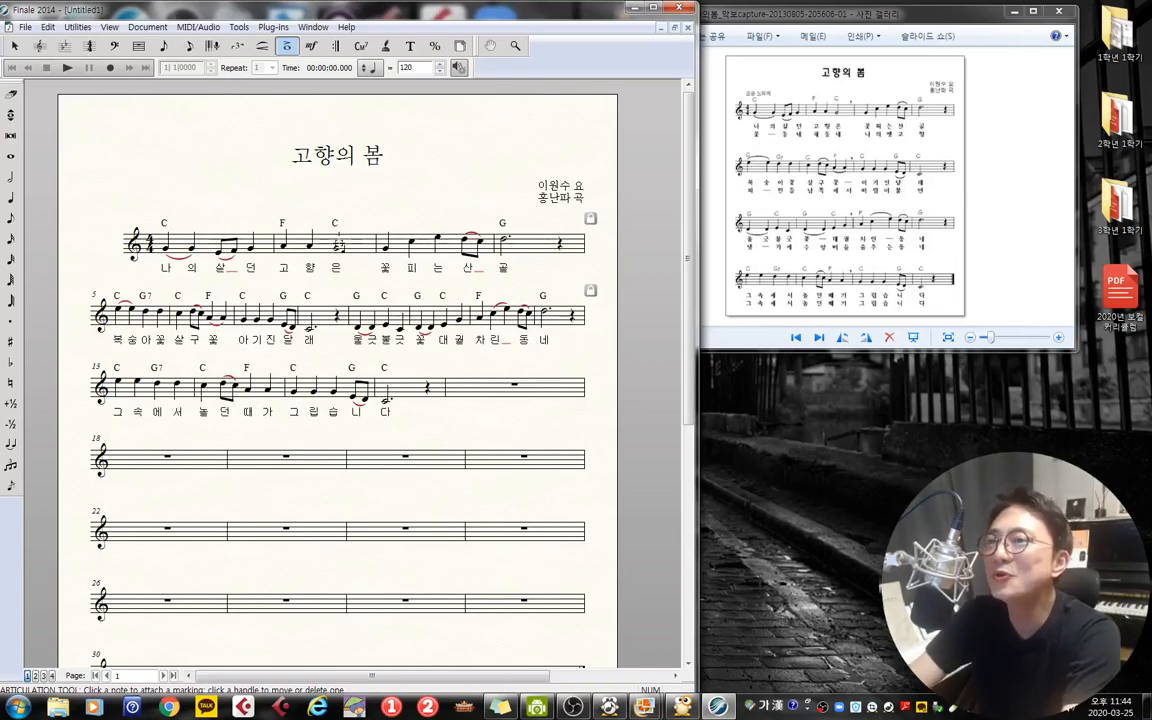
left_click(338, 243)
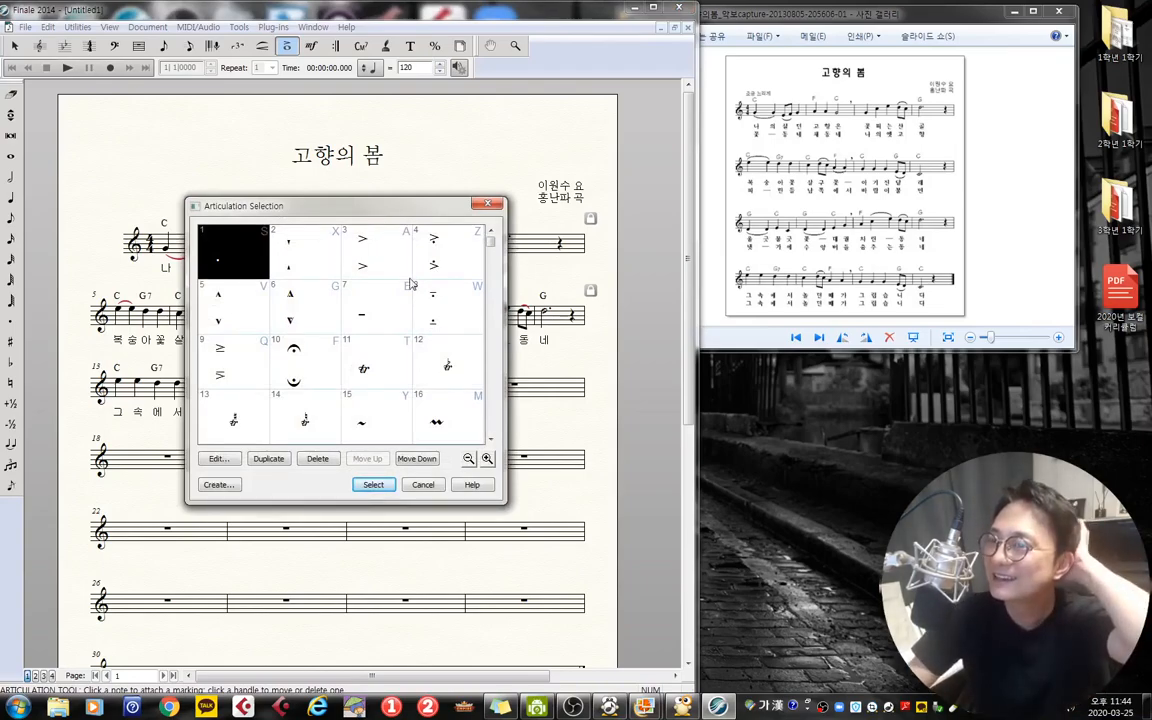
scroll(445, 220, "down", 2)
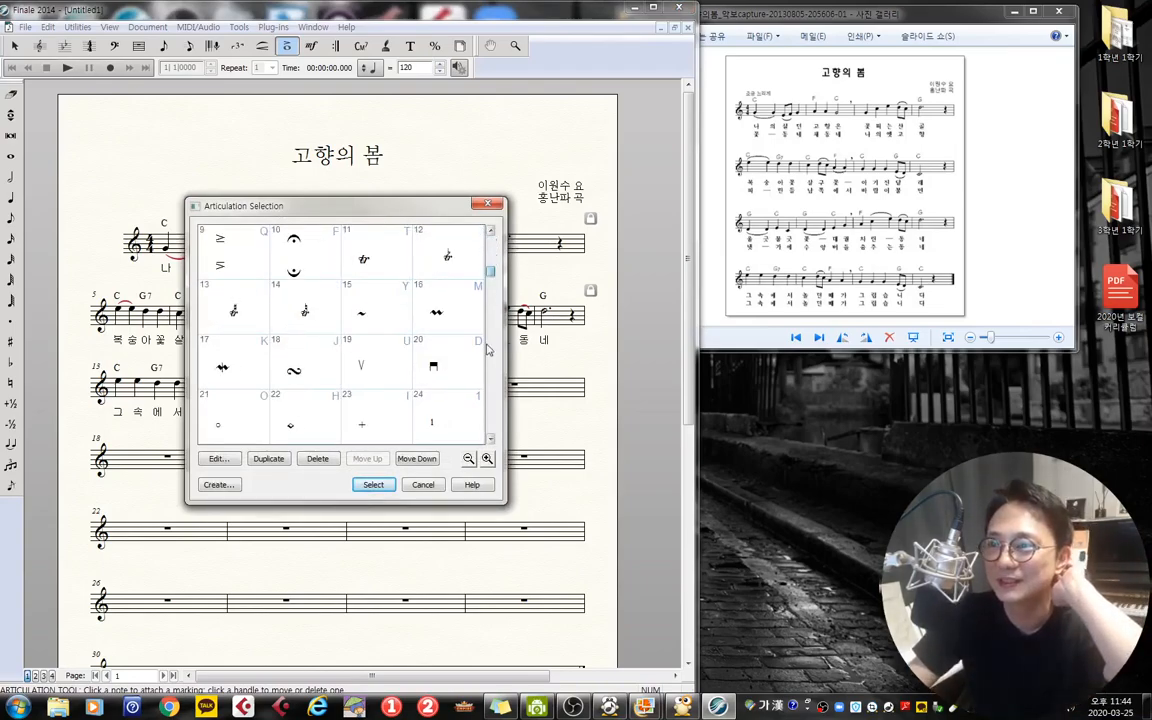
left_click(468, 458)
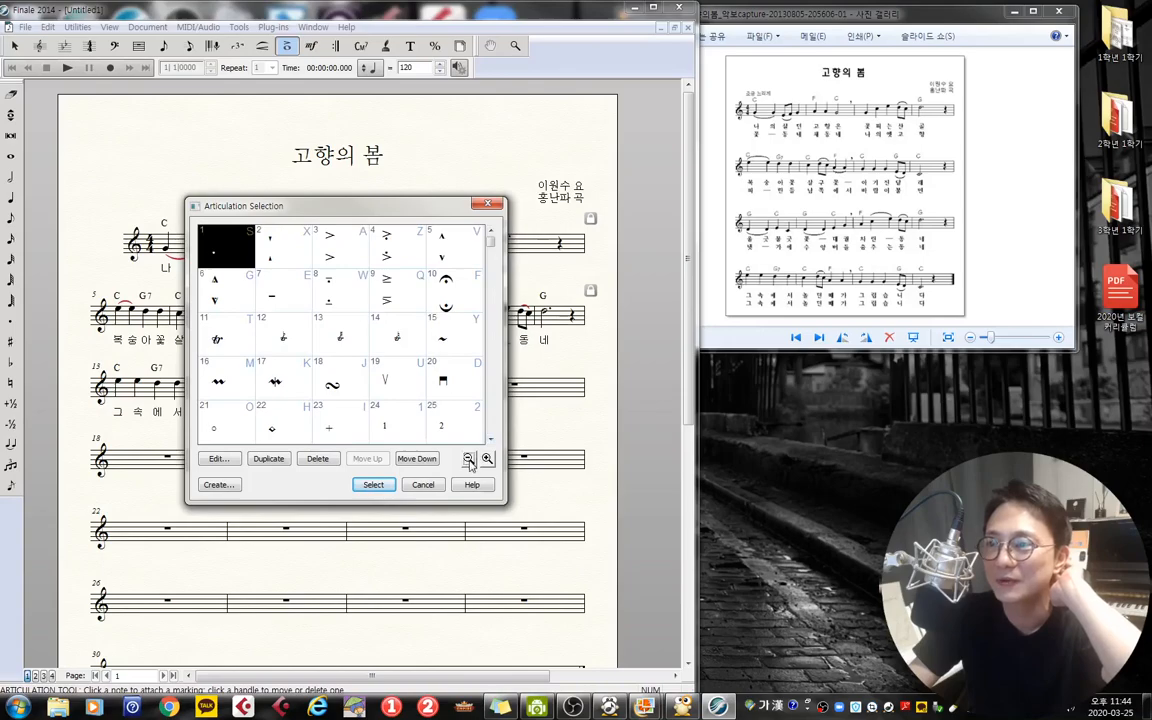
left_click(468, 458)
left_click(455, 425)
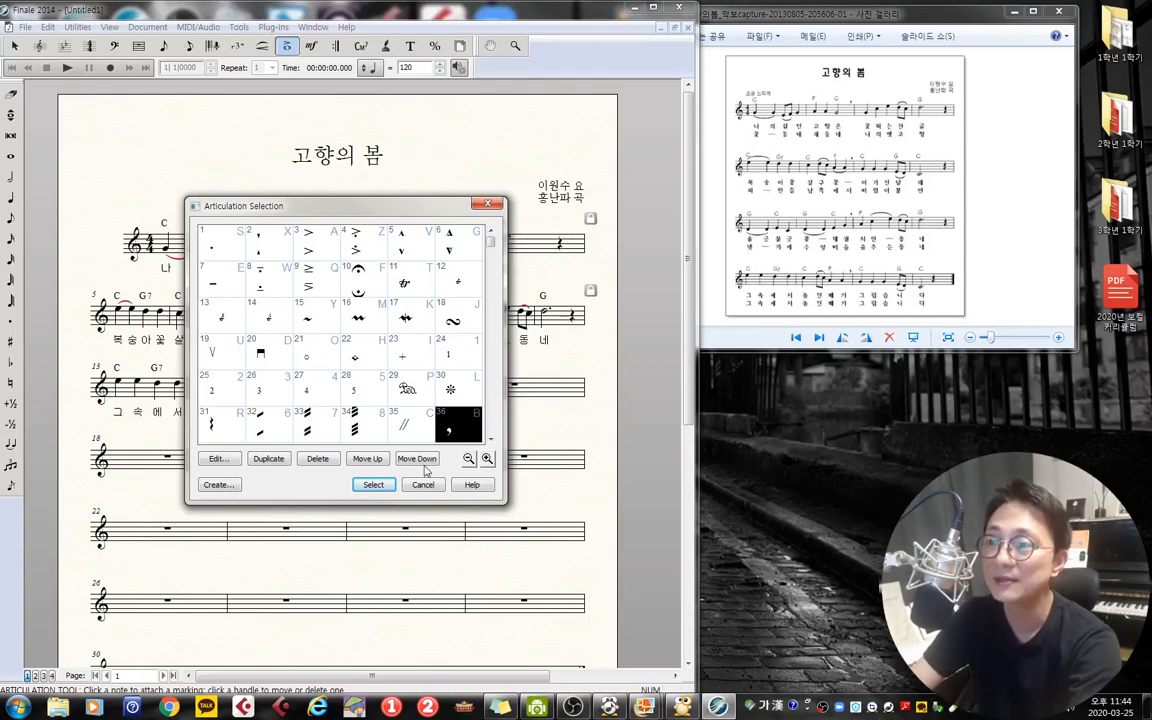
left_click(376, 483)
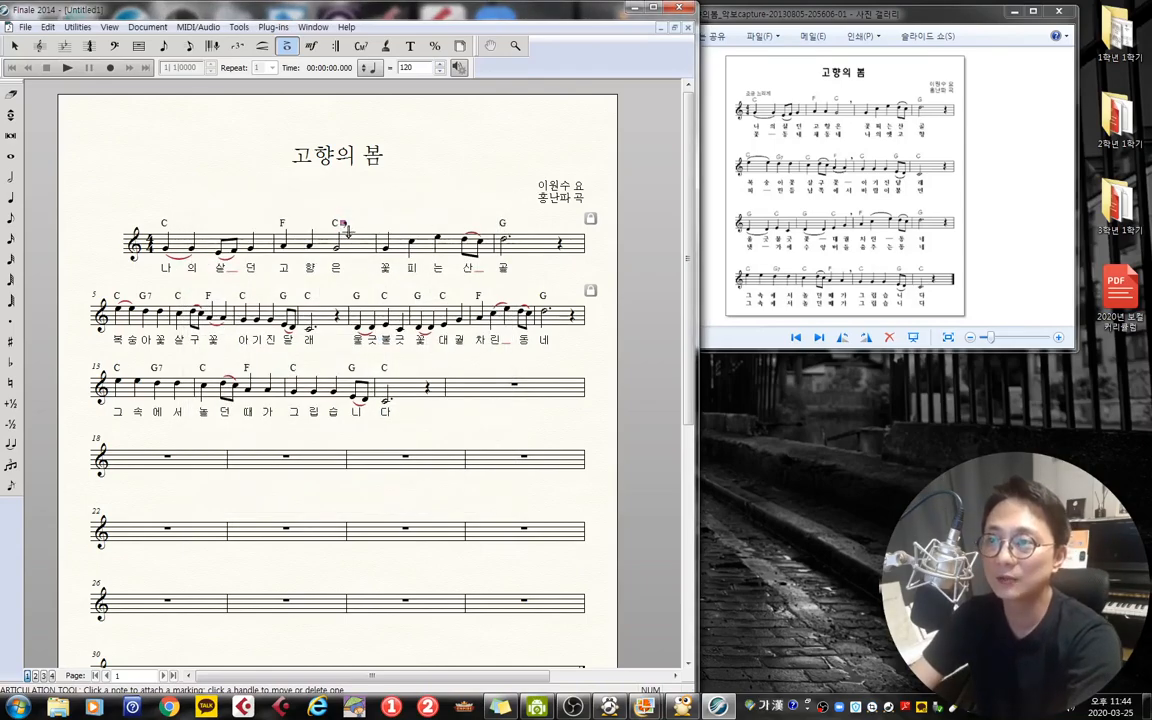
left_click(364, 222)
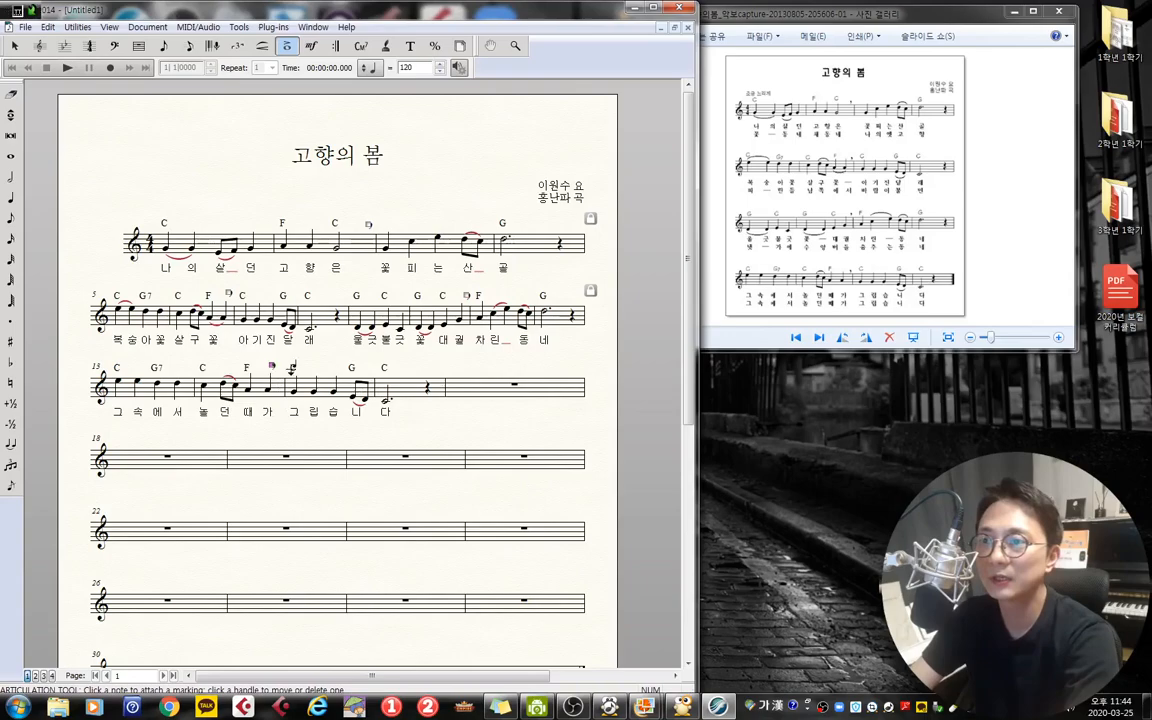
left_click(272, 365)
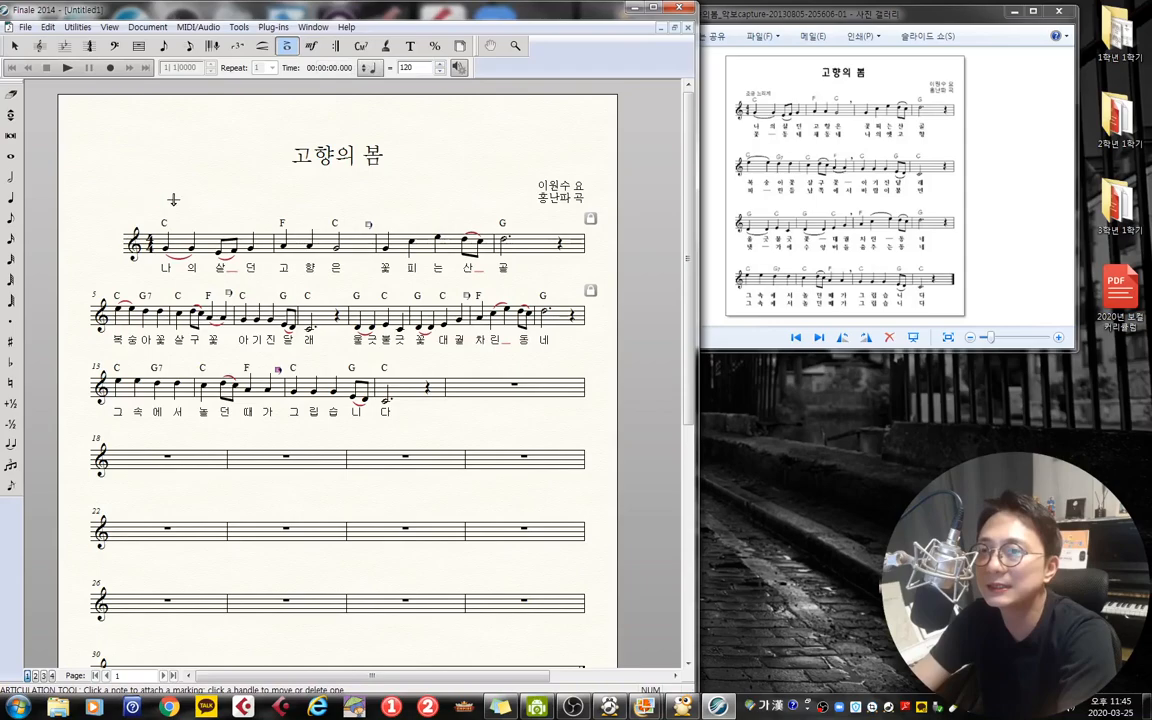
- Open the expression selection for measure 1 with the Expression tool and look through the predefined tempo and dynamics expressions
left_click(311, 49)
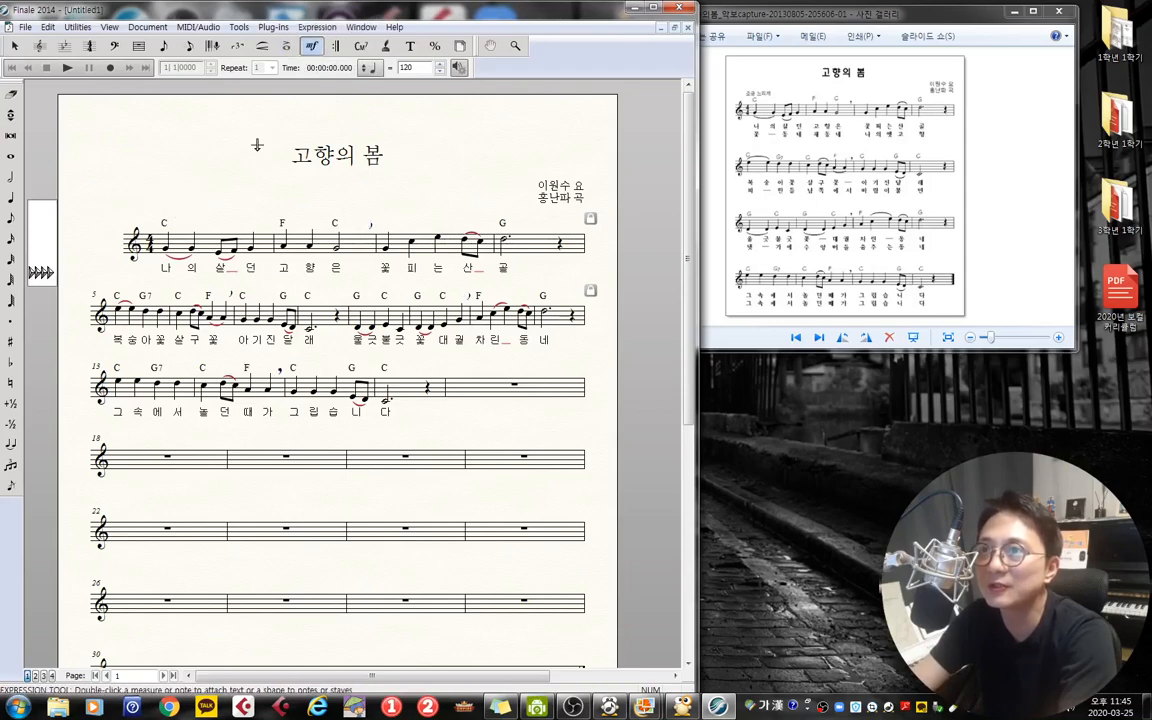
double_click(140, 200)
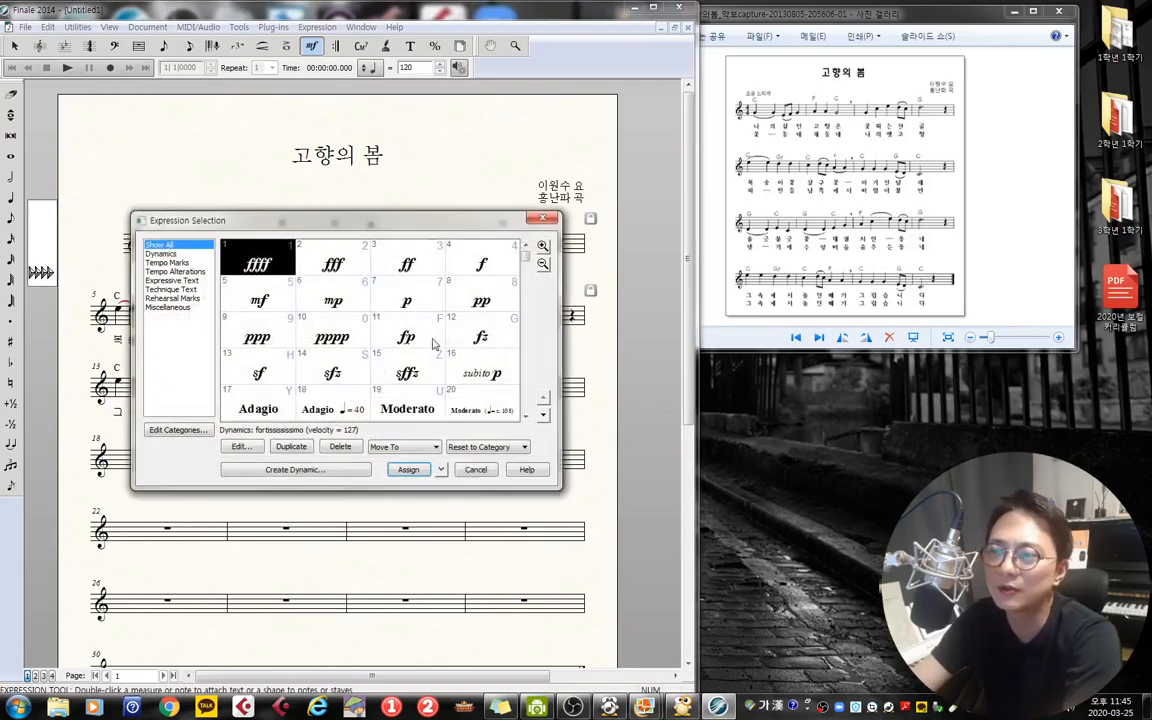
scroll(435, 343, "down", 3)
scroll(435, 343, "down", 8)
scroll(528, 305, "up", 10)
scroll(528, 305, "up", 3)
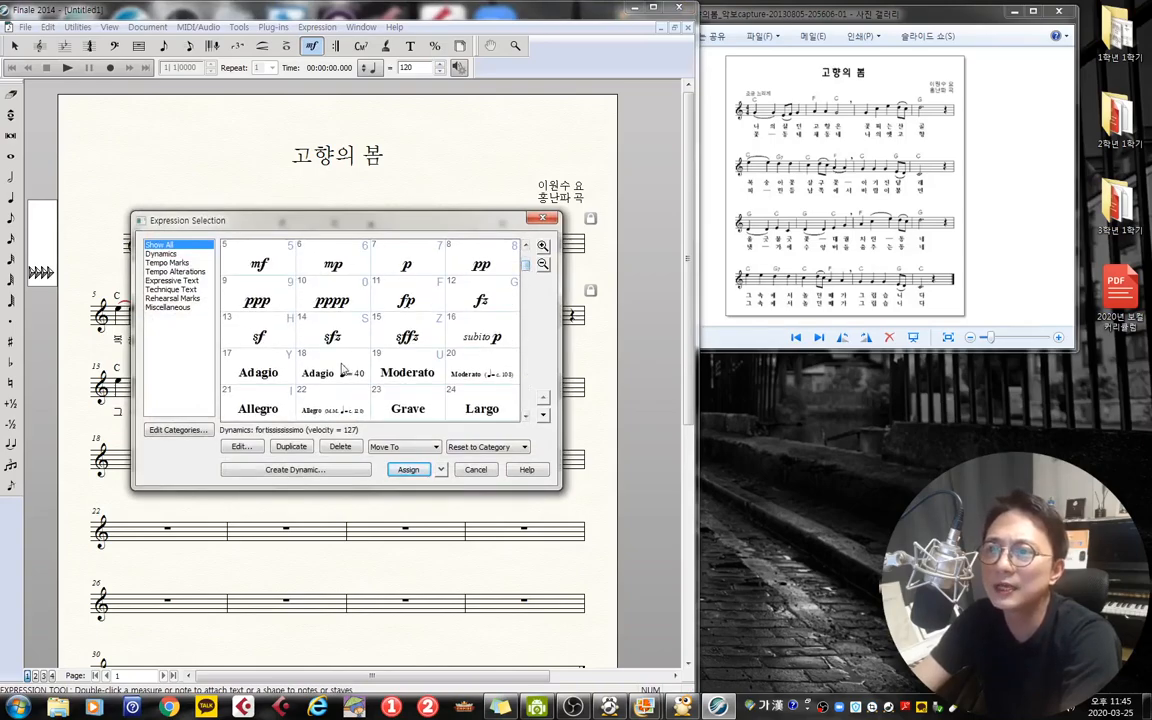
scroll(345, 366, "down", 1)
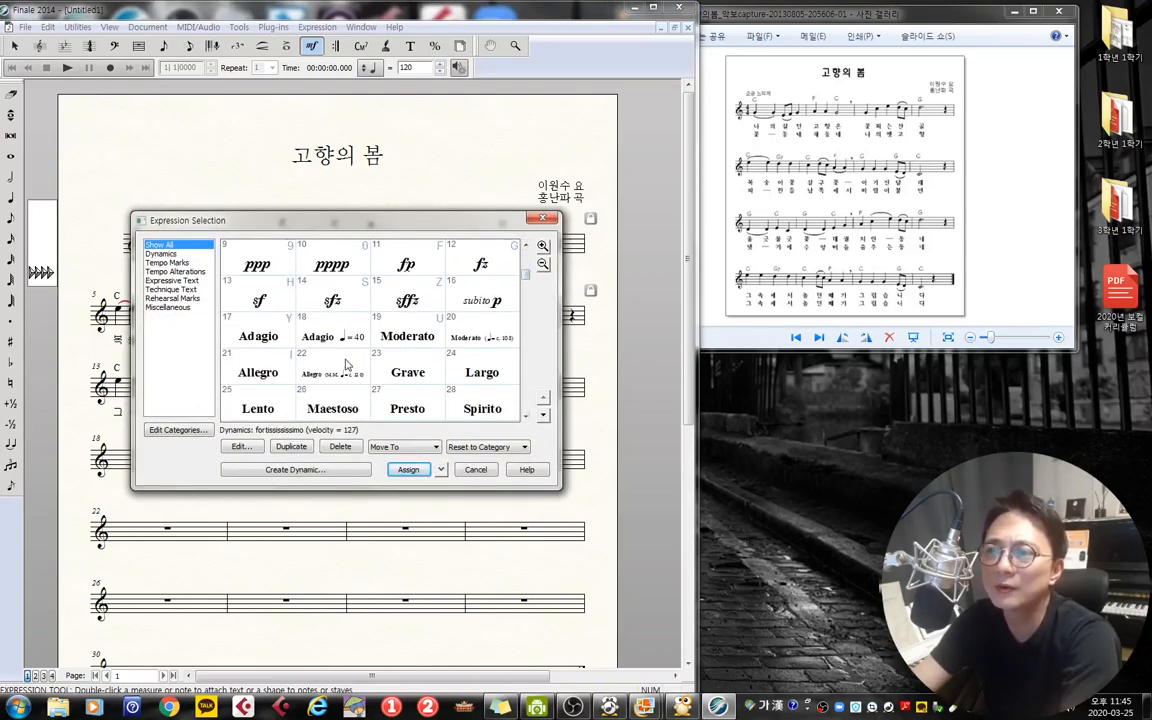
scroll(345, 377, "down", 1)
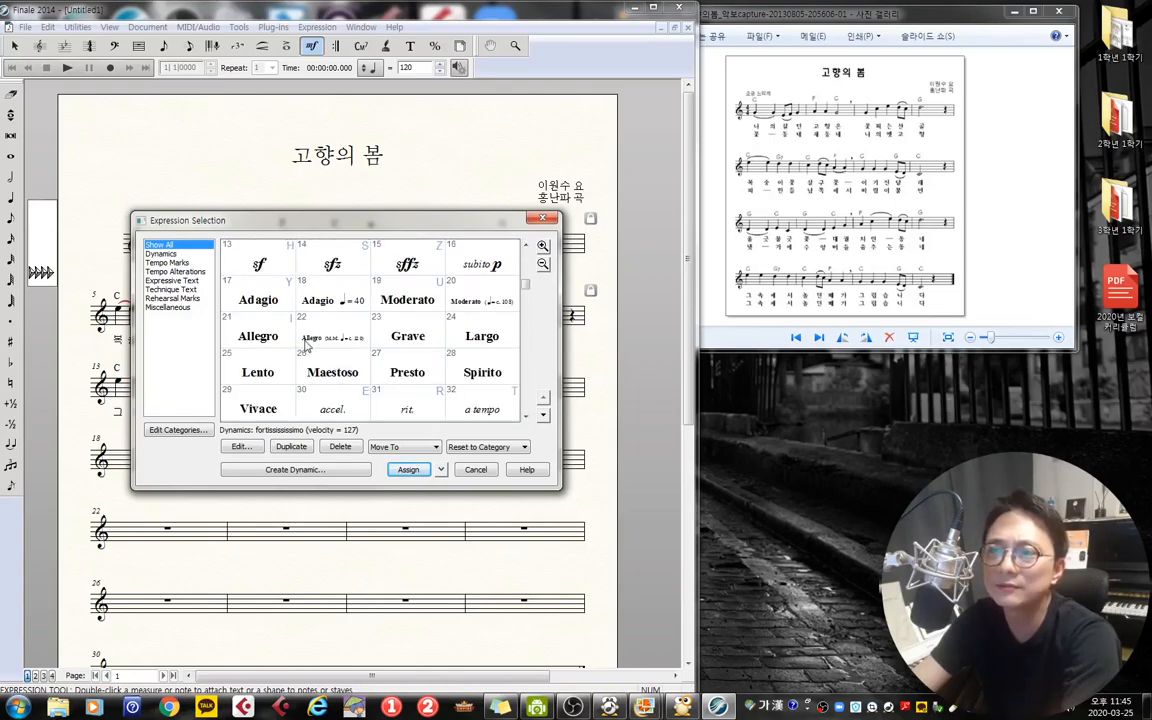
scroll(345, 362, "down", 1)
scroll(343, 367, "up", 1)
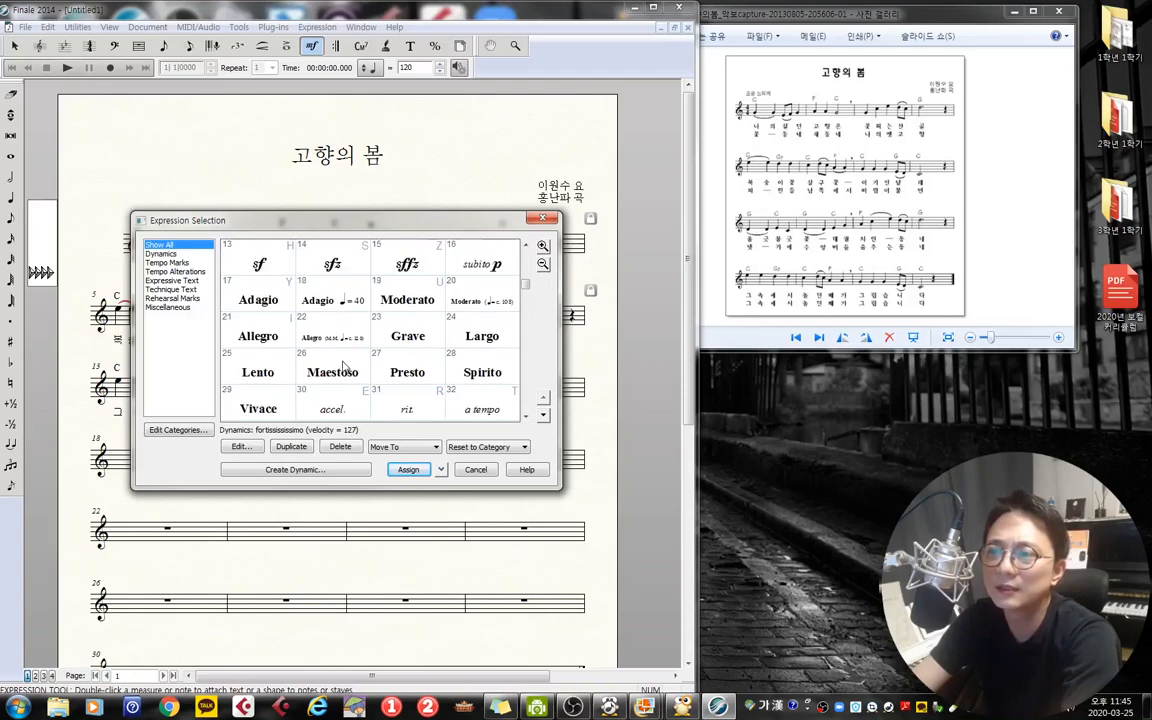
scroll(343, 366, "up", 1)
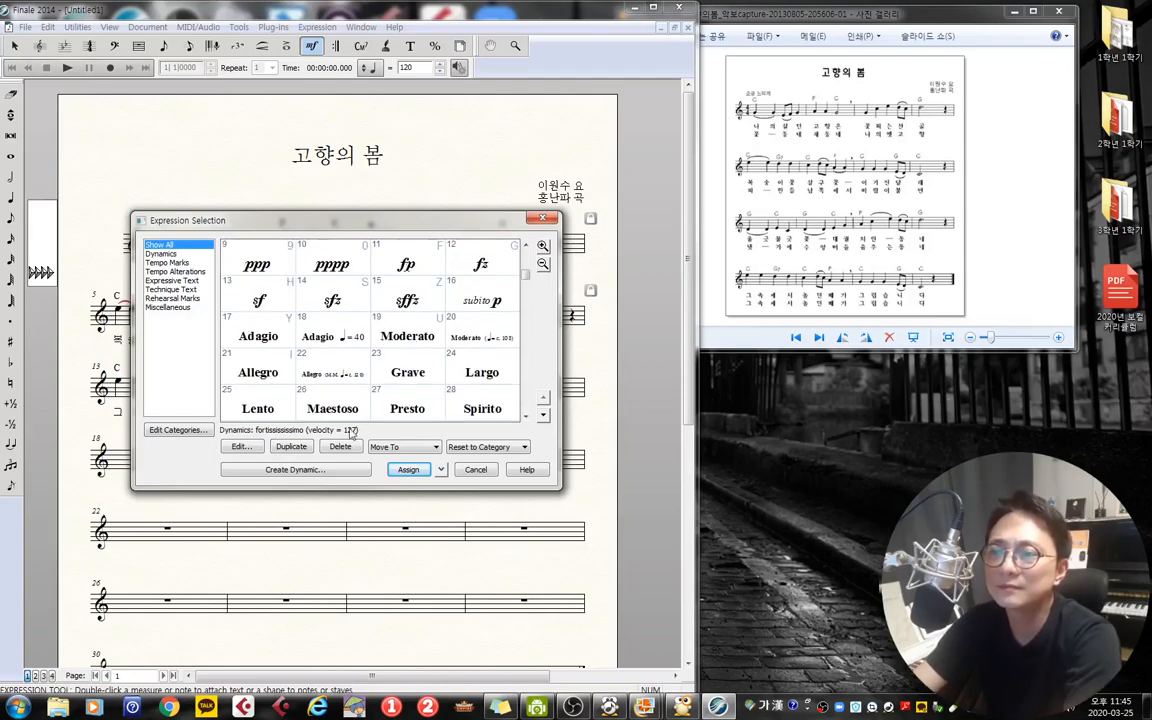
scroll(472, 314, "down", 2)
left_click_drag(519, 298, 518, 254)
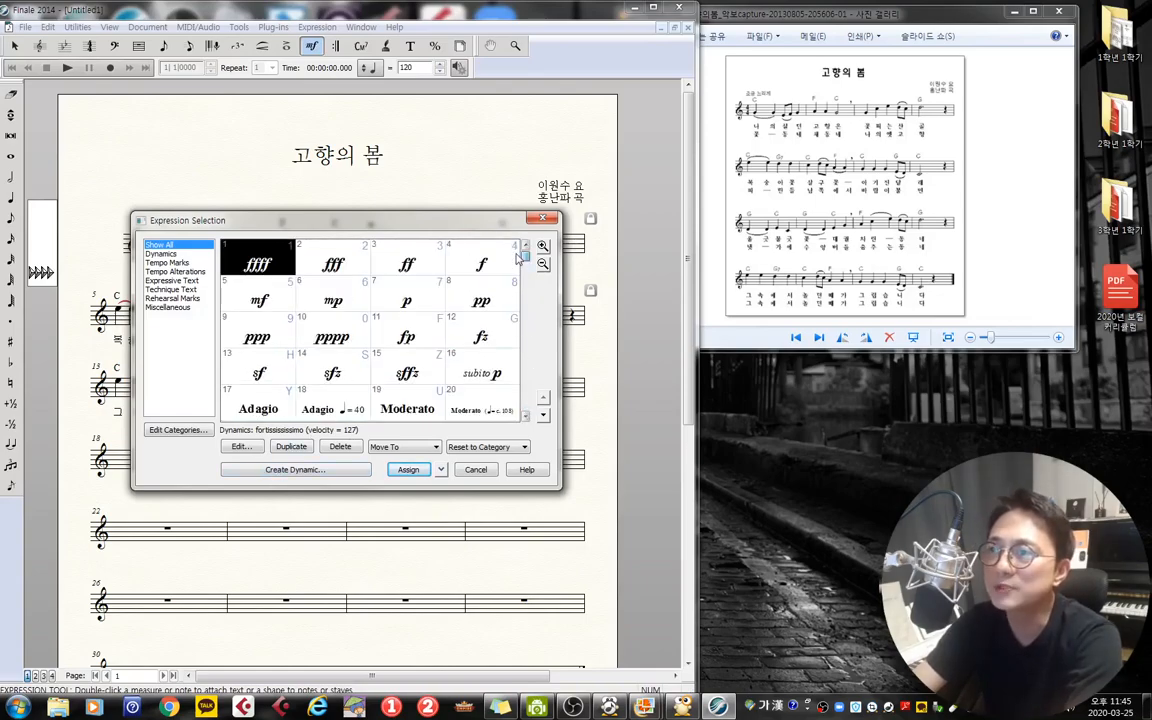
- Create a new dynamics text expression reading 조금 느리게
left_click(288, 472)
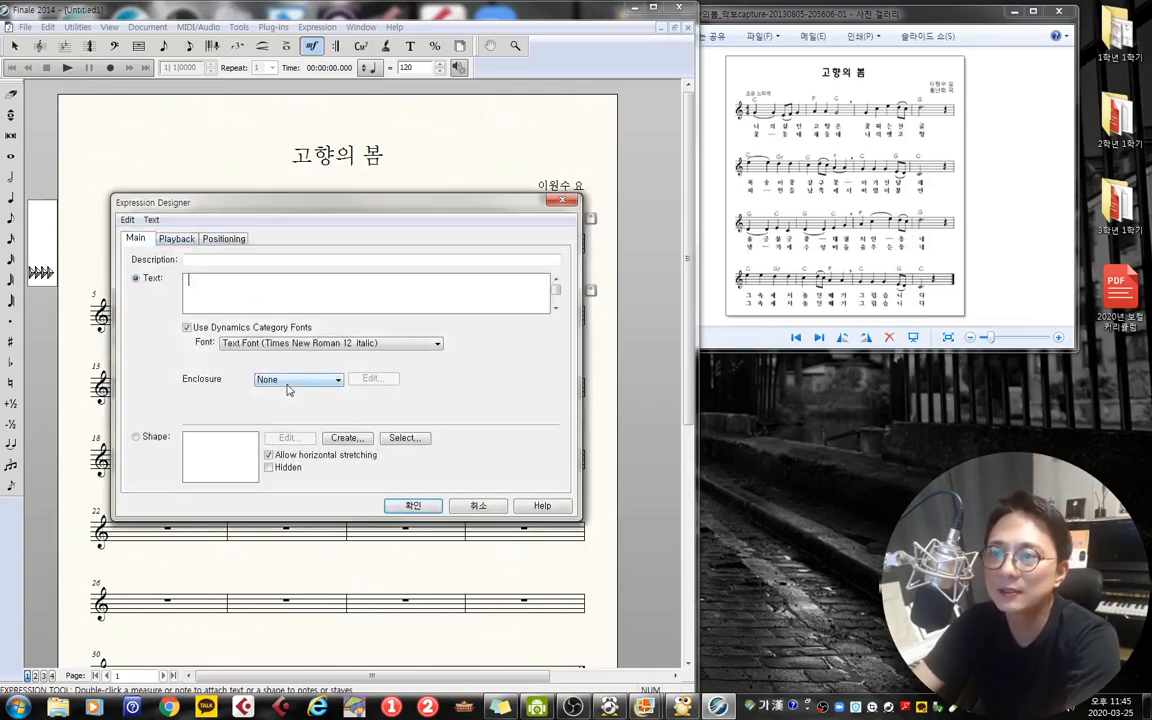
left_click(244, 283)
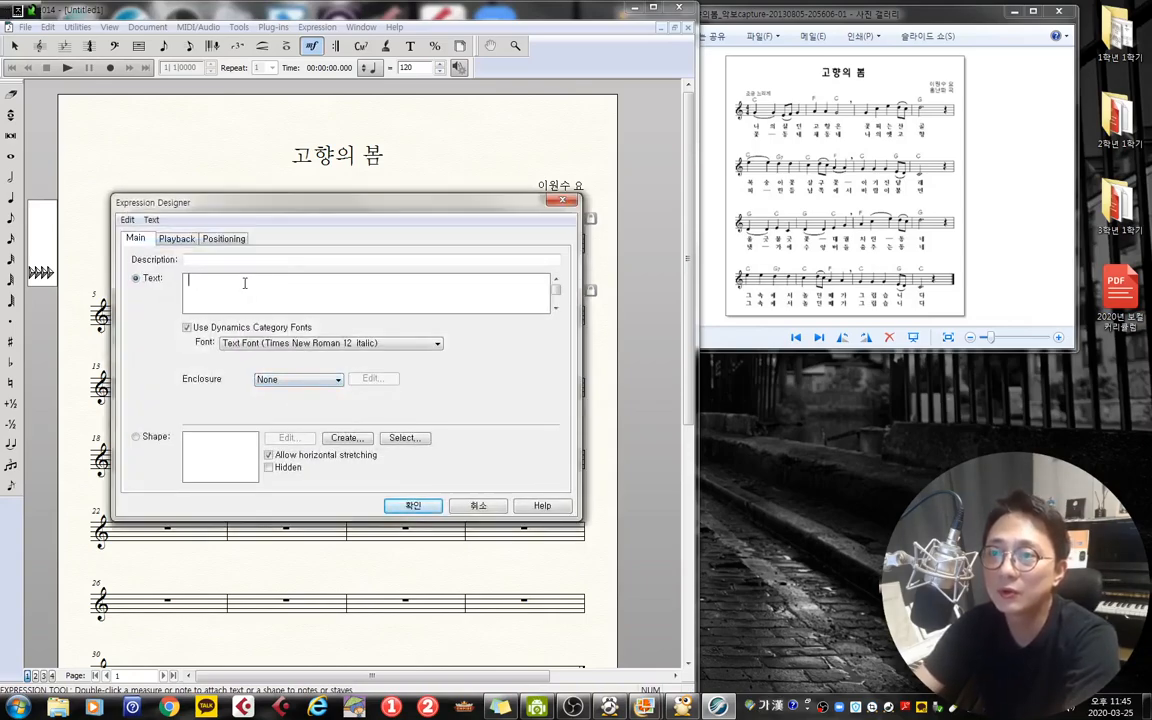
type("조그")
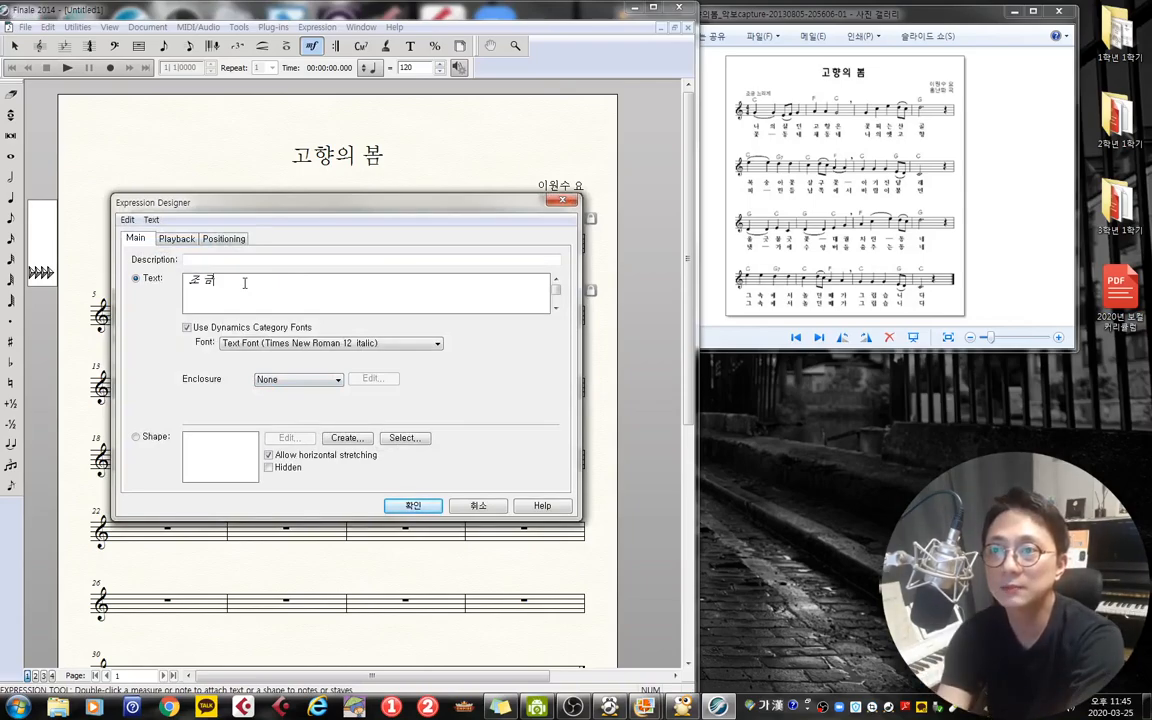
type("조금 느리")
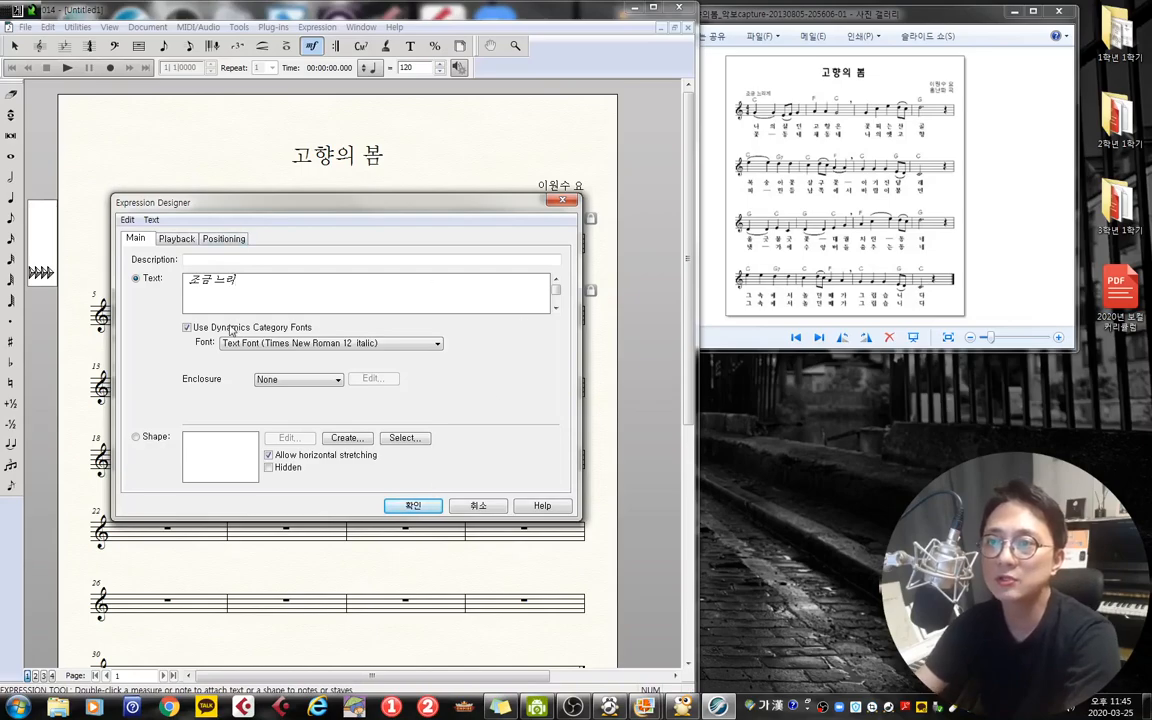
type("게")
- Stop using the category fonts for the 조금 느리게 text, remove its italics and set its size to 14
left_click_drag(249, 280, 196, 280)
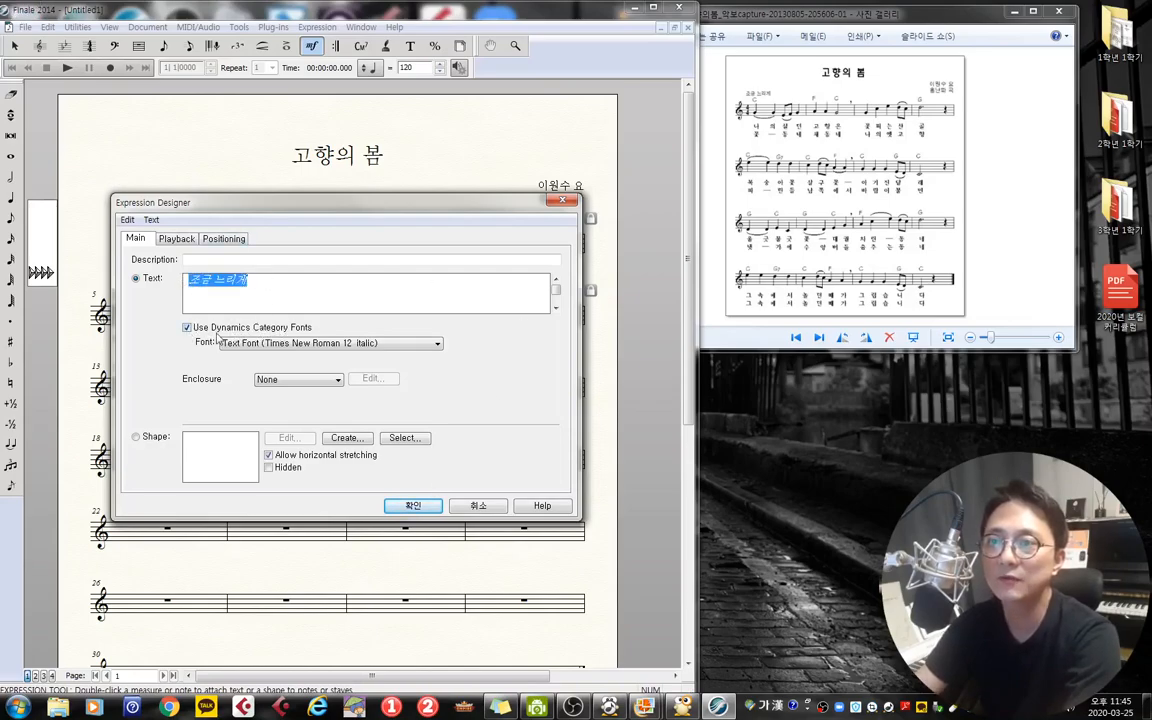
left_click(187, 328)
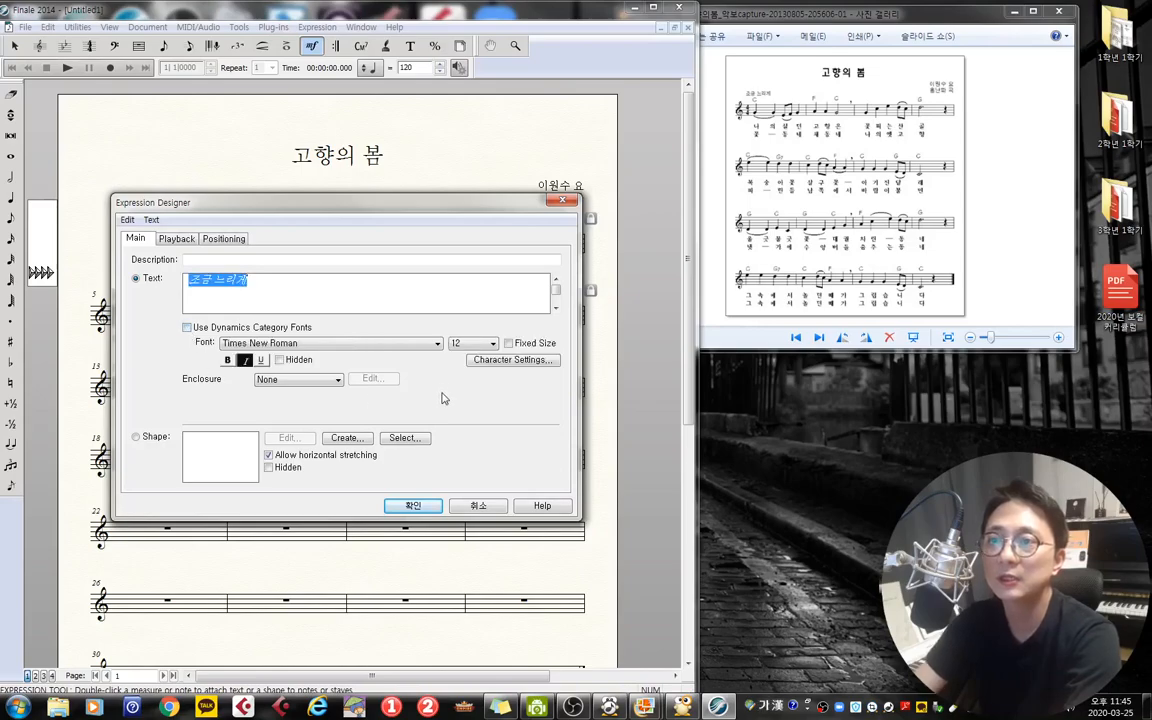
left_click(244, 361)
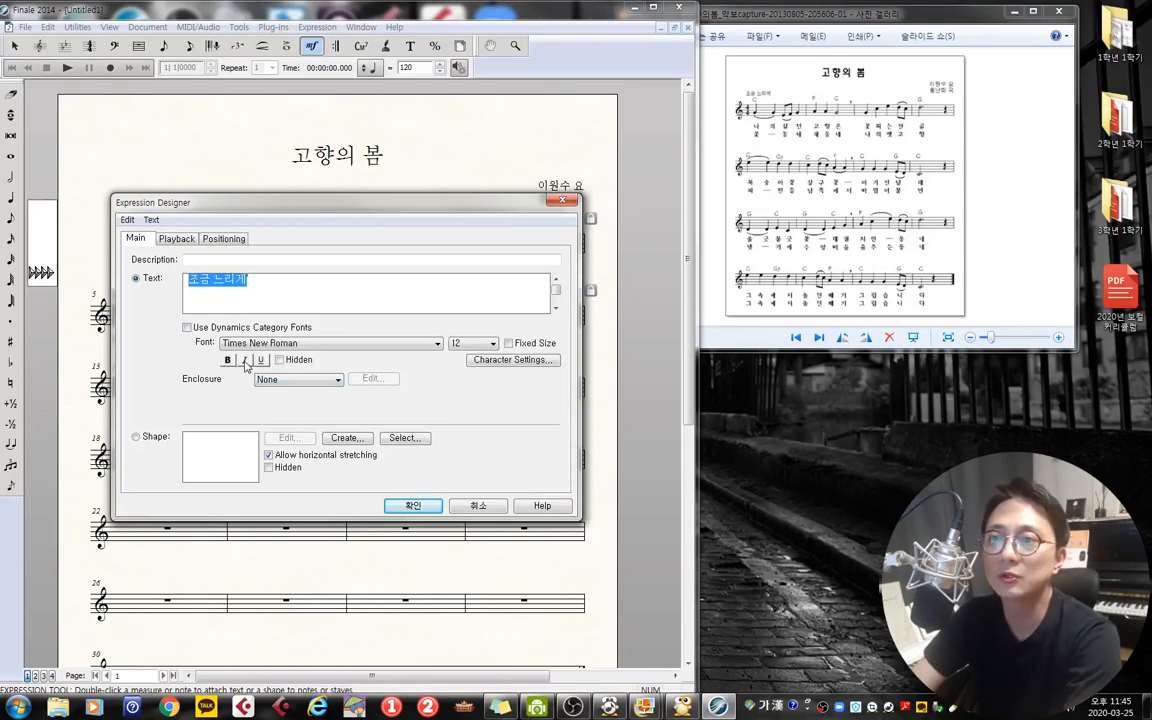
left_click(472, 343)
left_click(470, 404)
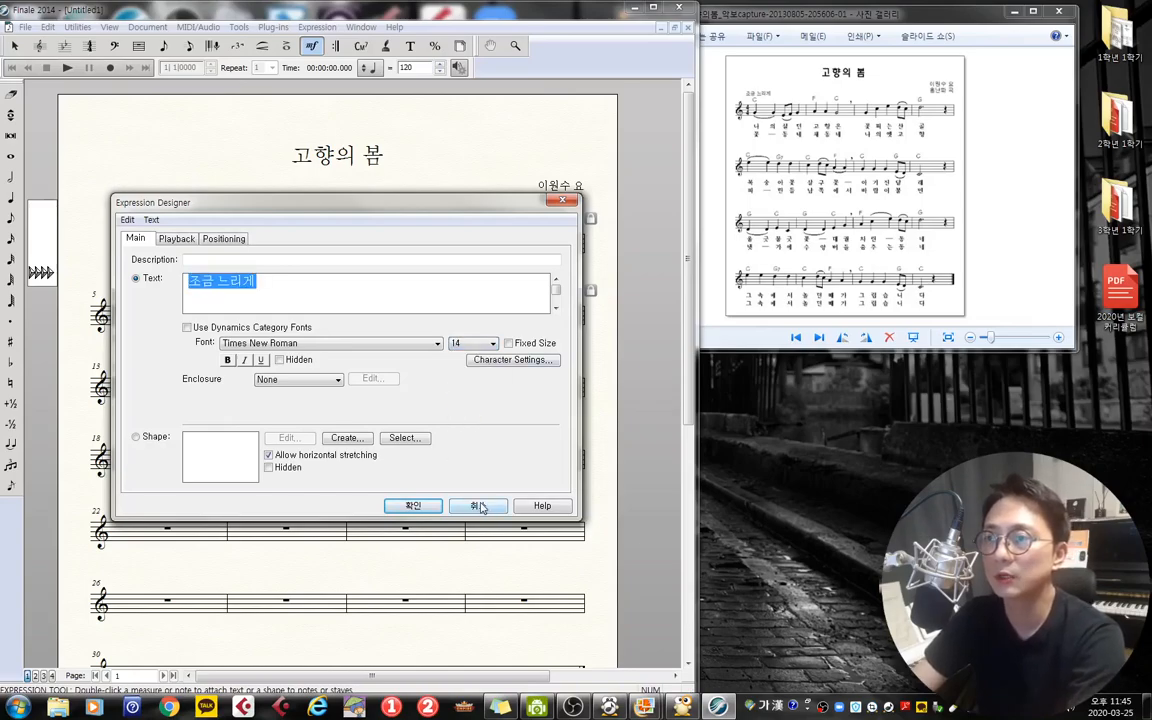
- Save the 조금 느리게 expression, assign it to measure 1 and position it above the first C chord symbol
left_click(415, 508)
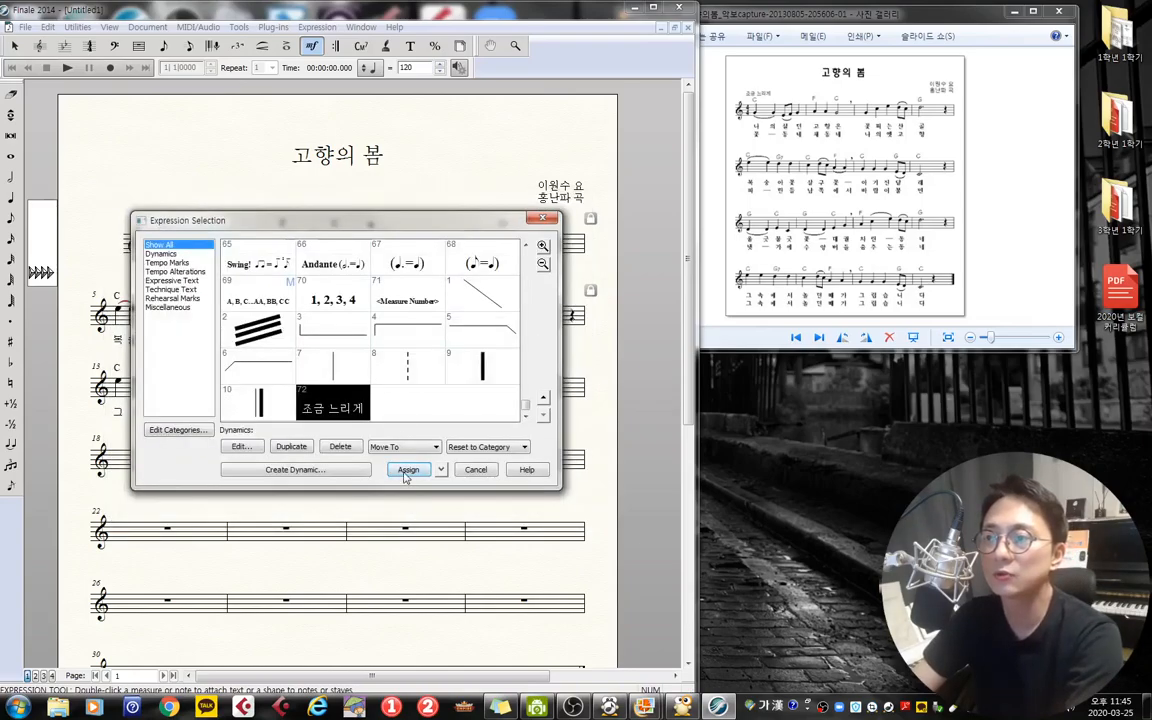
left_click(407, 470)
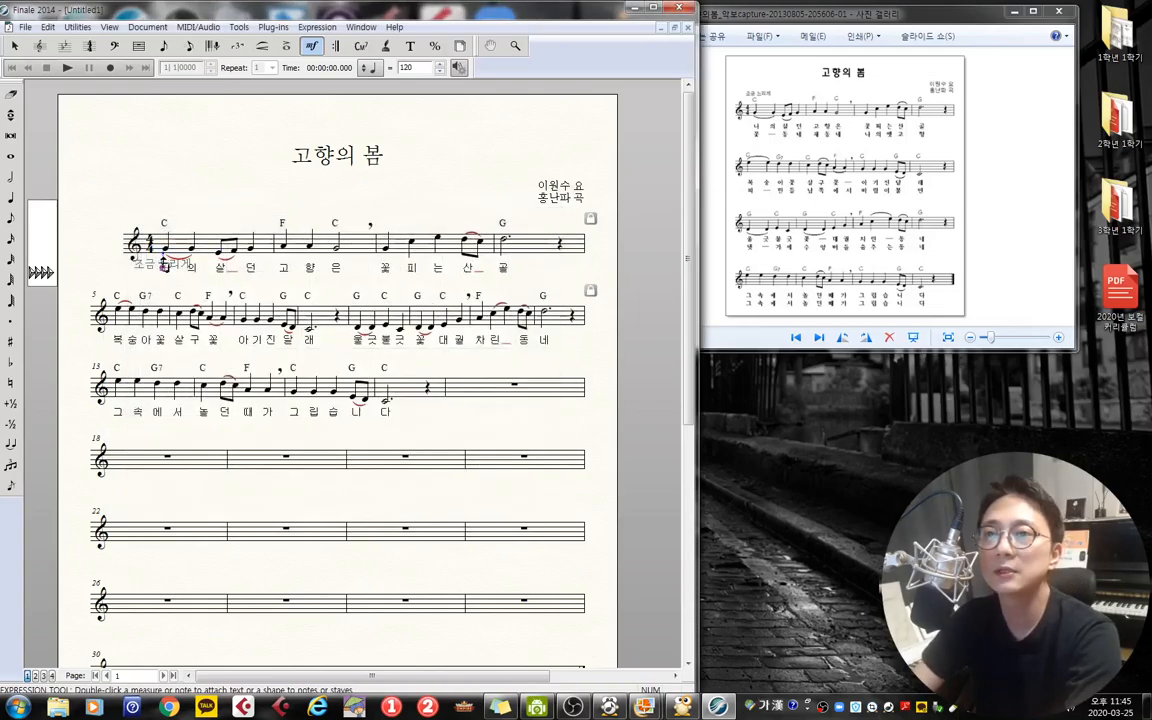
left_click_drag(163, 268, 183, 218)
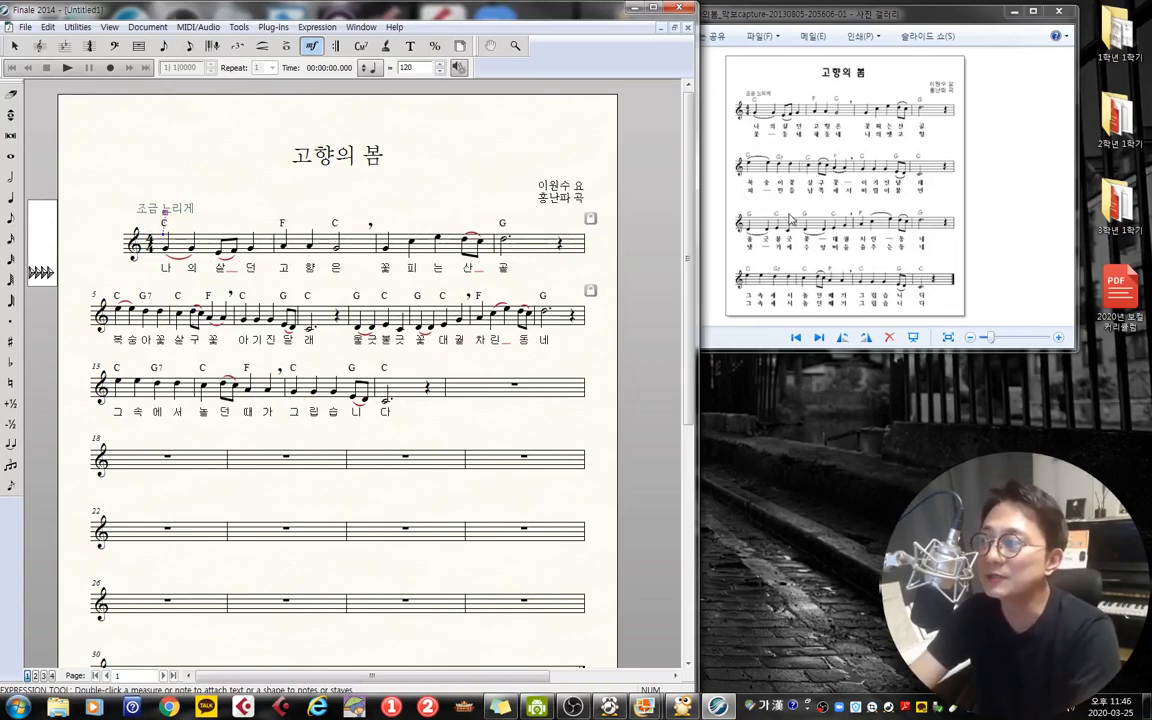
- Delete the empty measures from measure 17 to the end of the score with the Measure tool
scroll(602, 374, "down", 3)
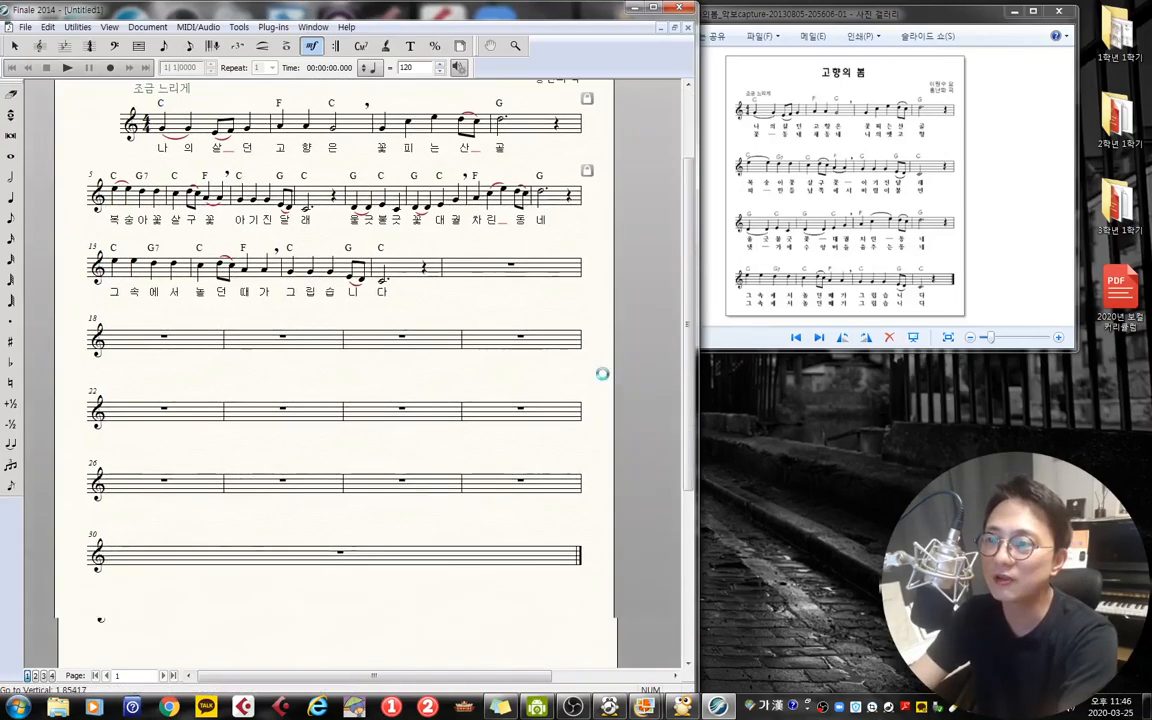
scroll(602, 374, "down", 2)
scroll(590, 300, "up", 5)
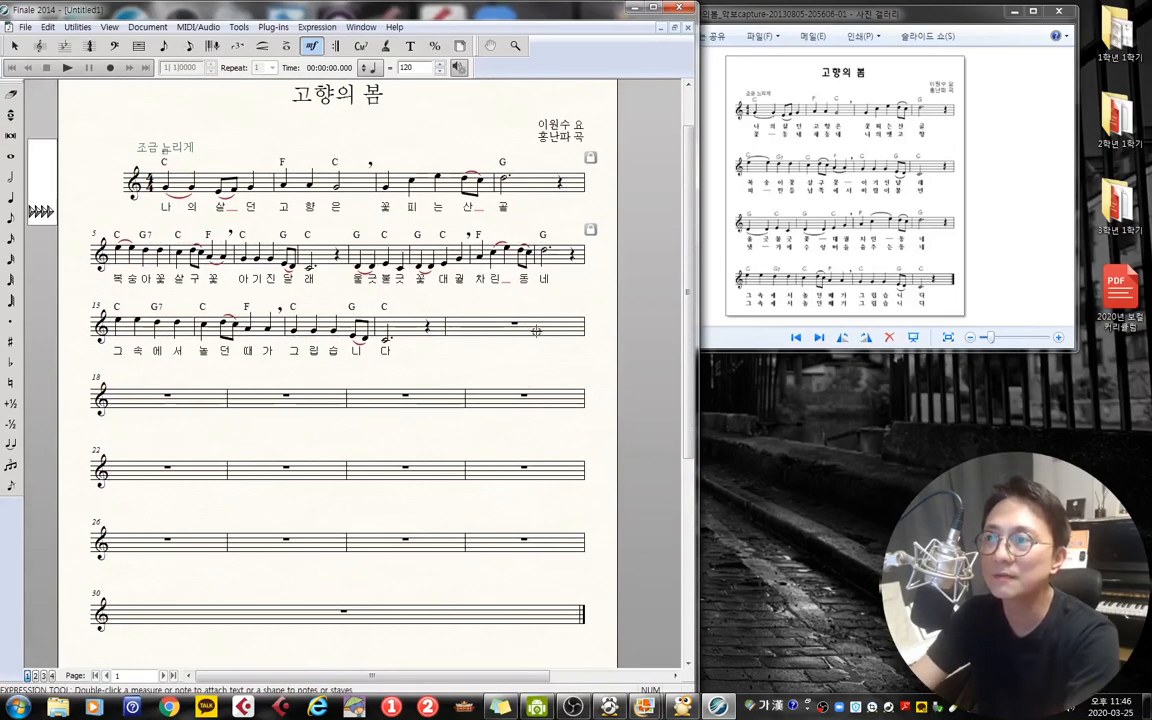
scroll(605, 334, "up", 2)
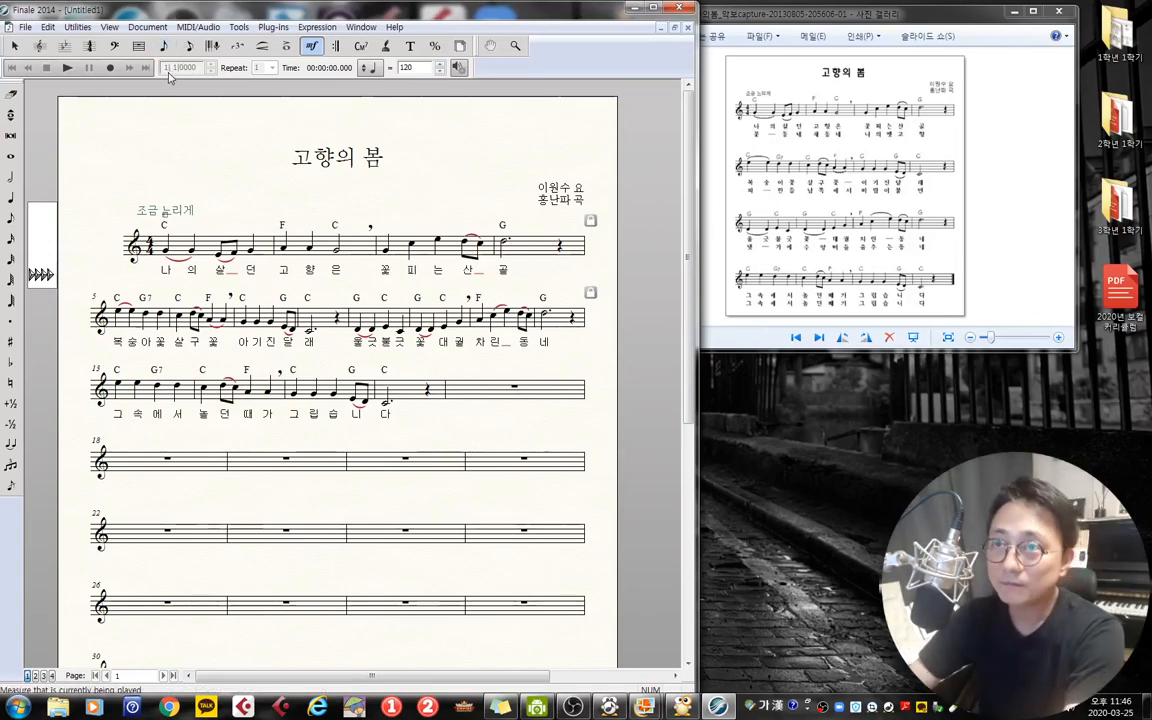
left_click(140, 48)
left_click(515, 390)
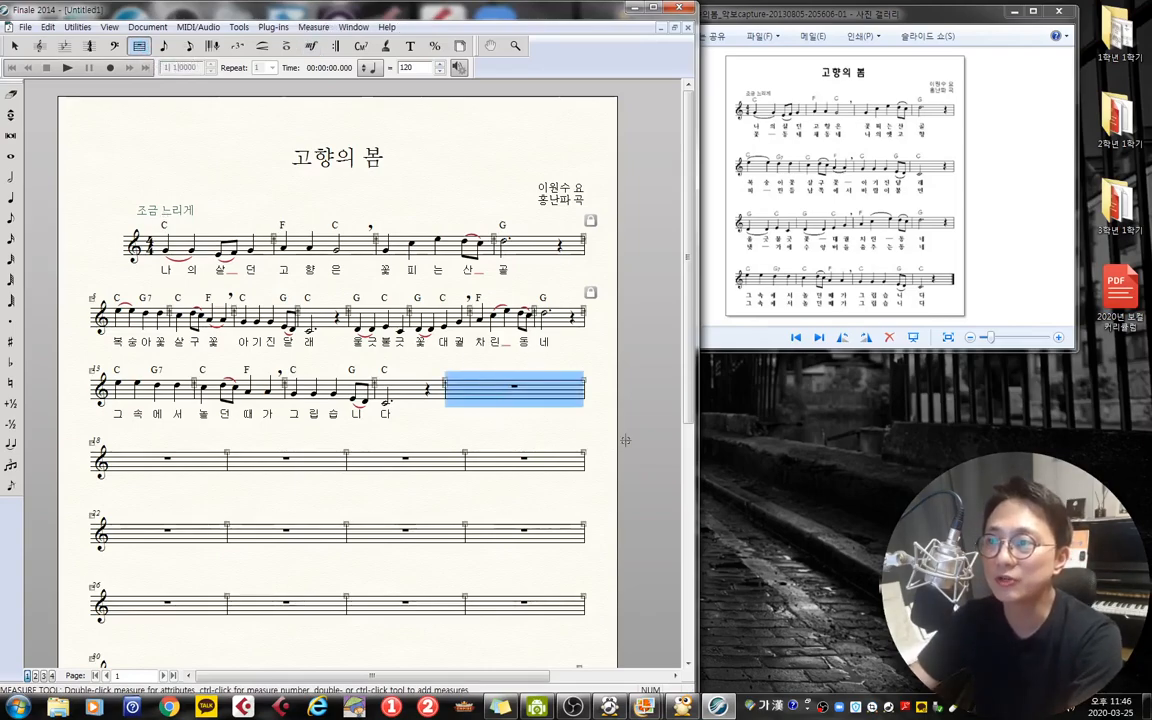
scroll(617, 400, "down", 4)
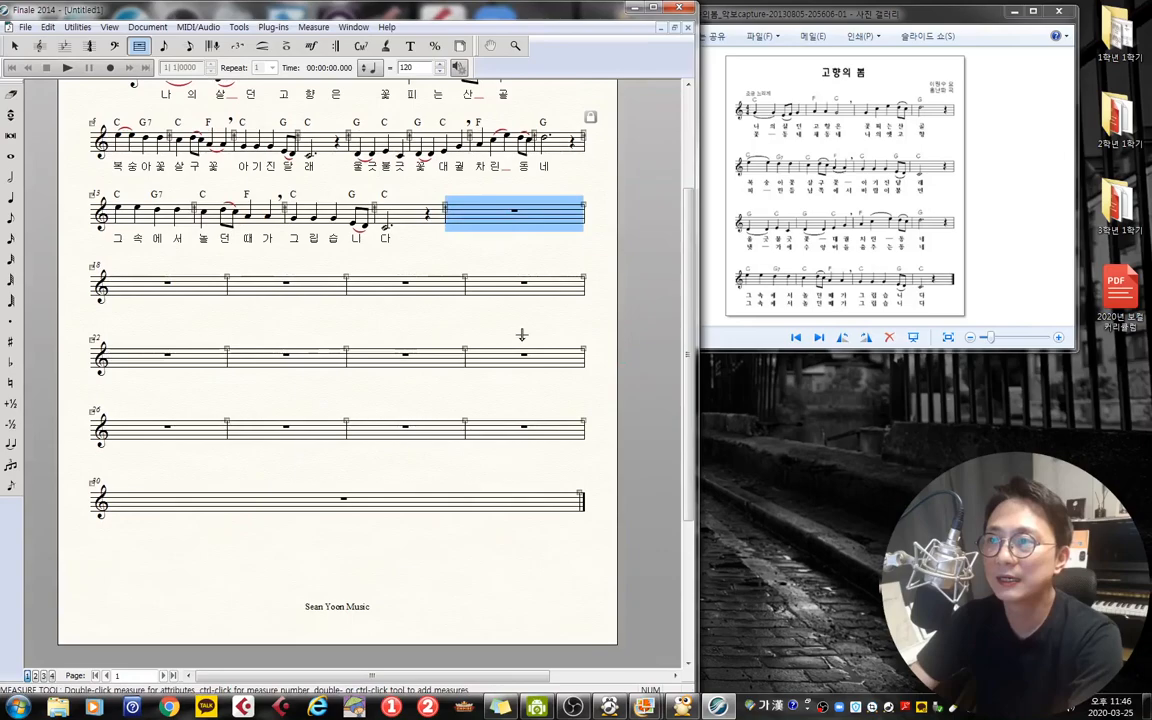
left_click(555, 262)
left_click(524, 215)
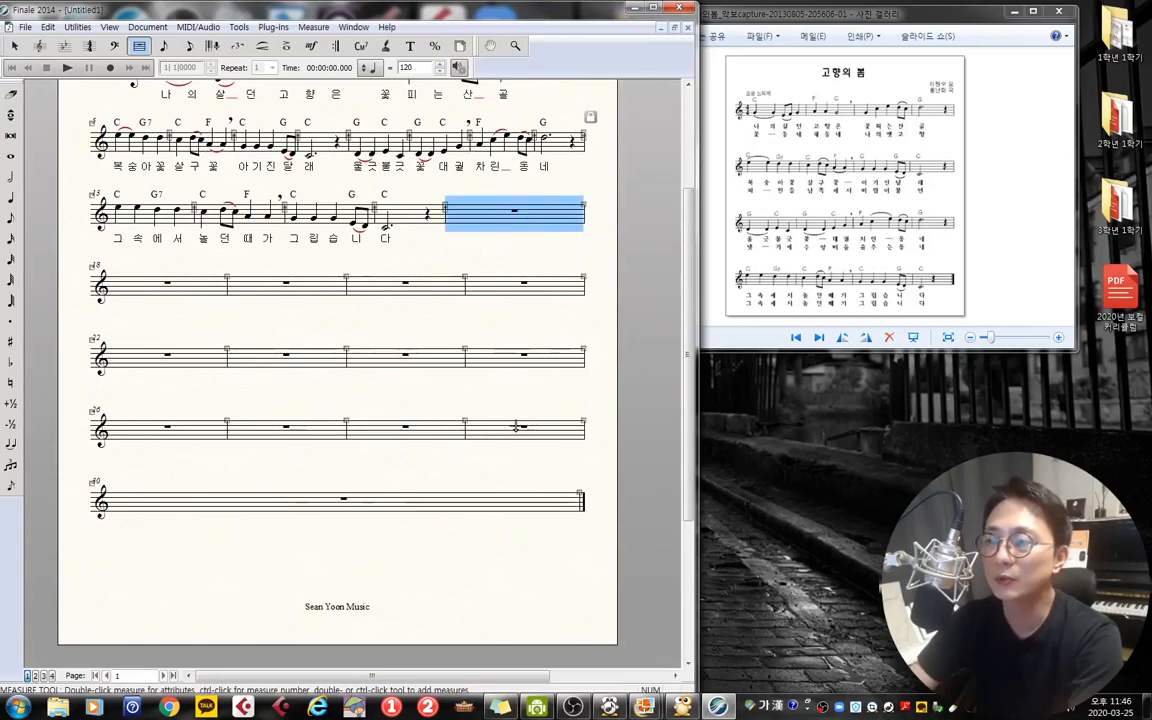
left_click(509, 505, "shift")
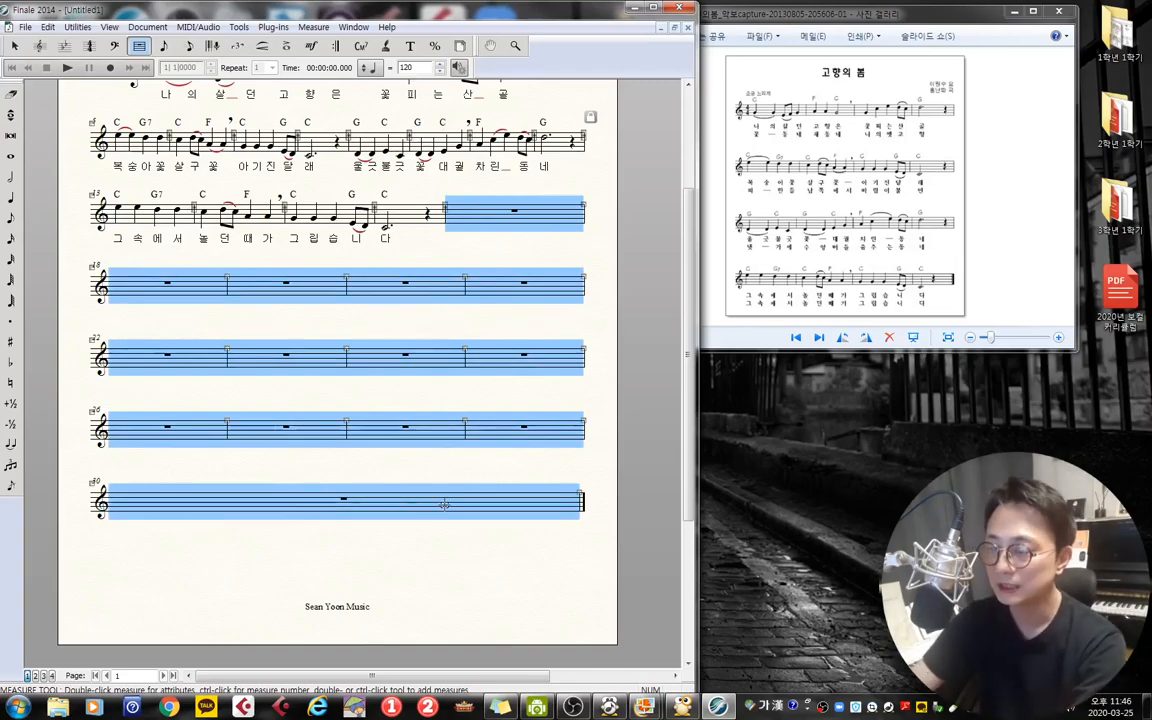
key("Delete")
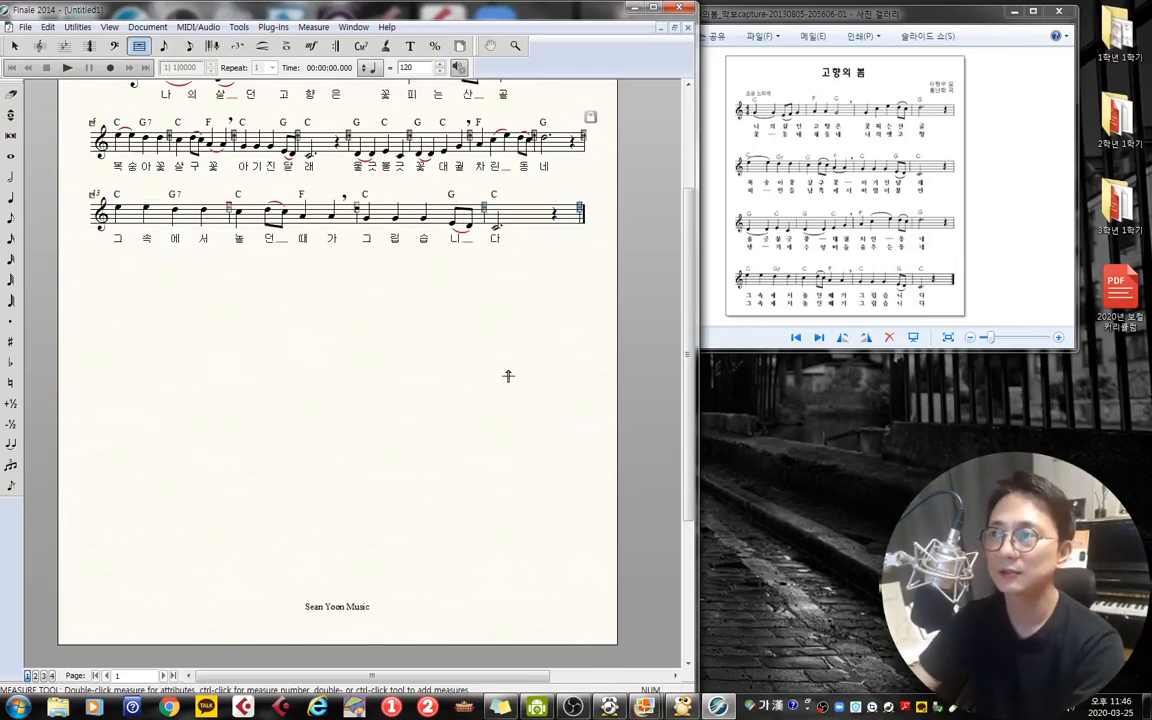
- Try moving measure 9 and then measure 13 down to the start of the next system
scroll(605, 400, "up", 3)
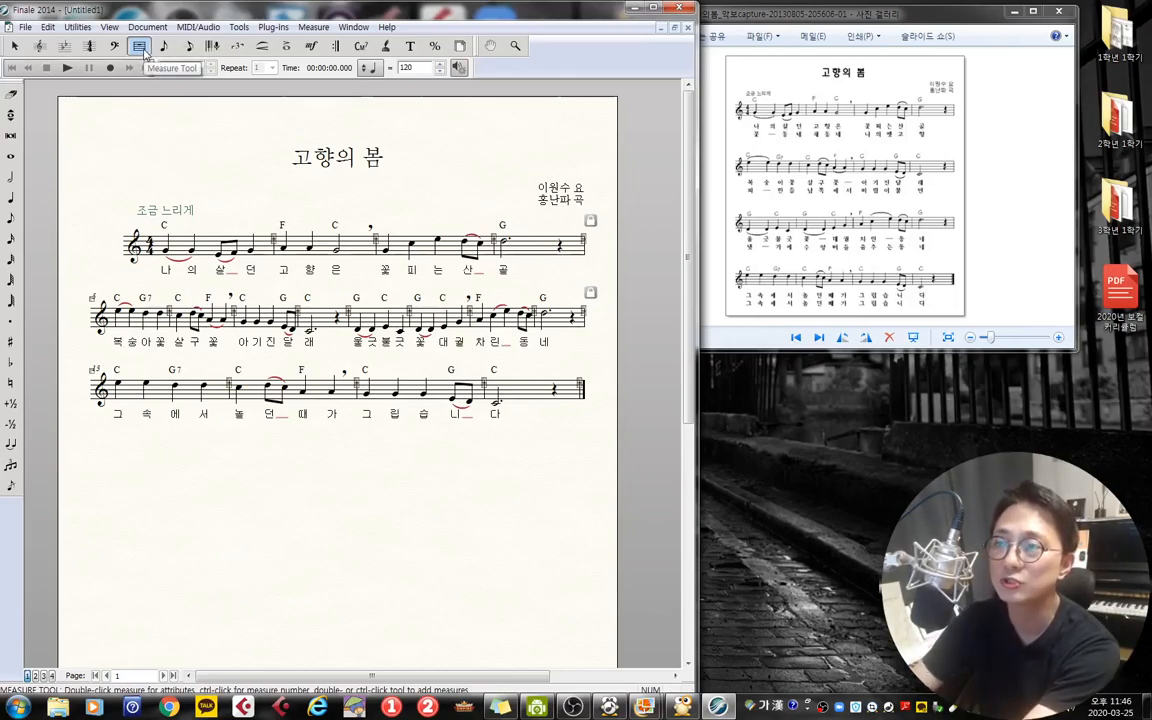
left_click(373, 310)
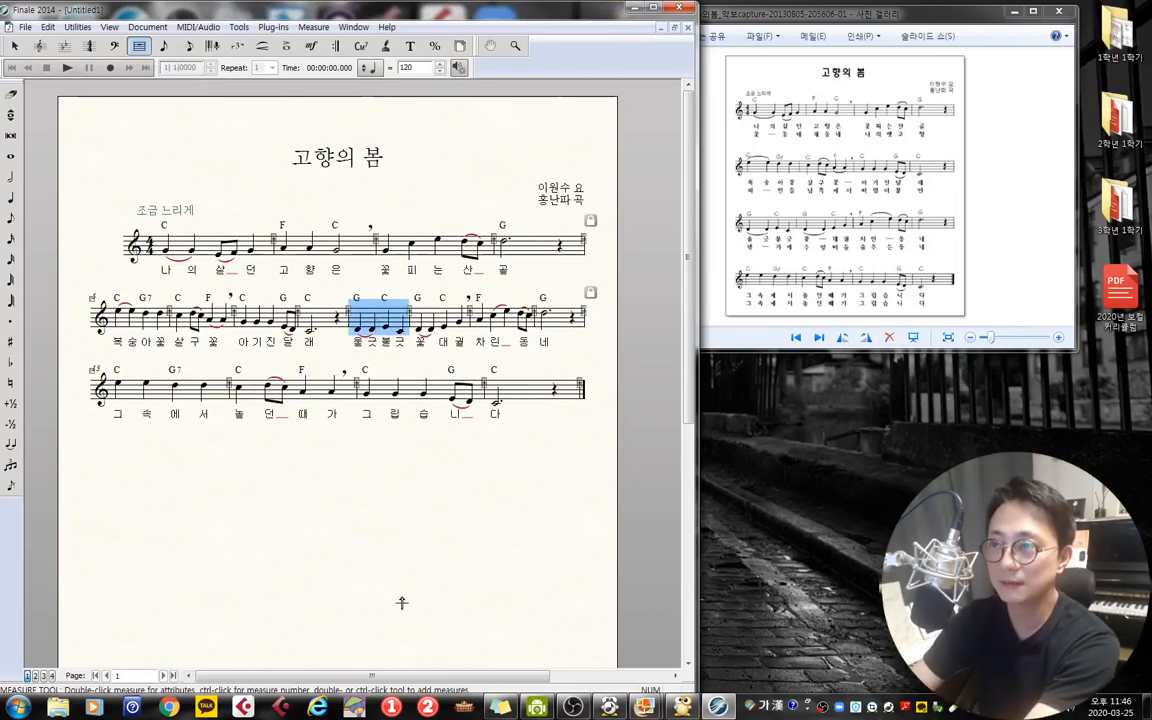
key("Down")
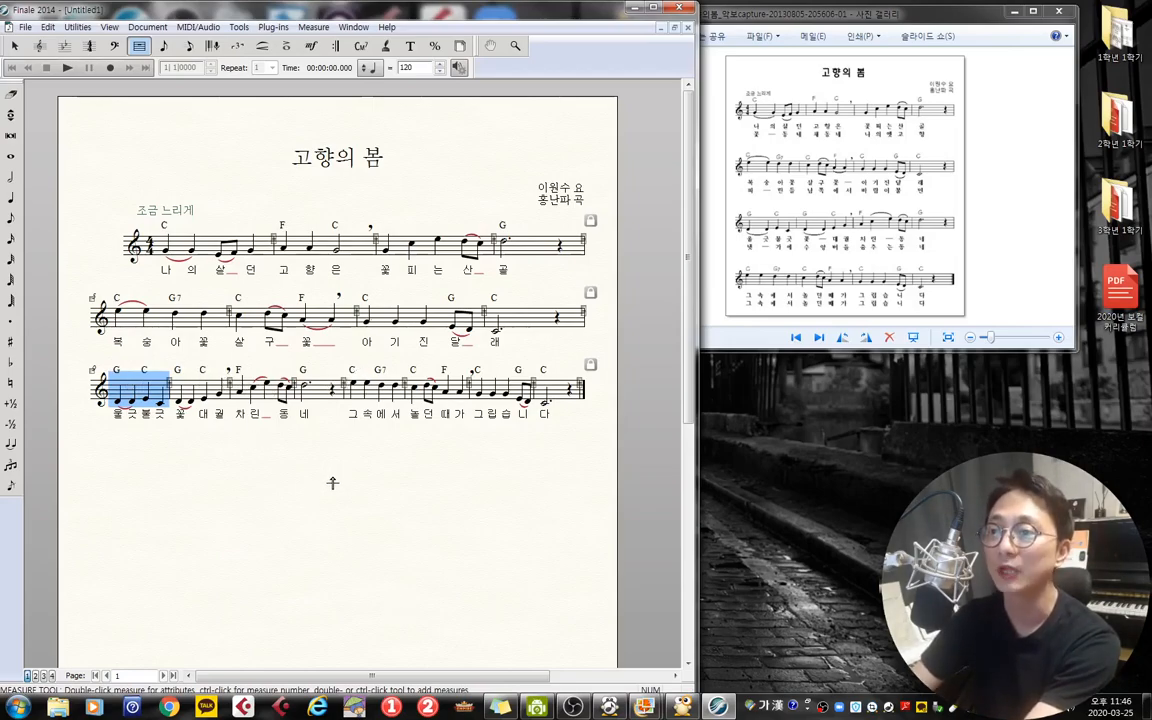
left_click(367, 395)
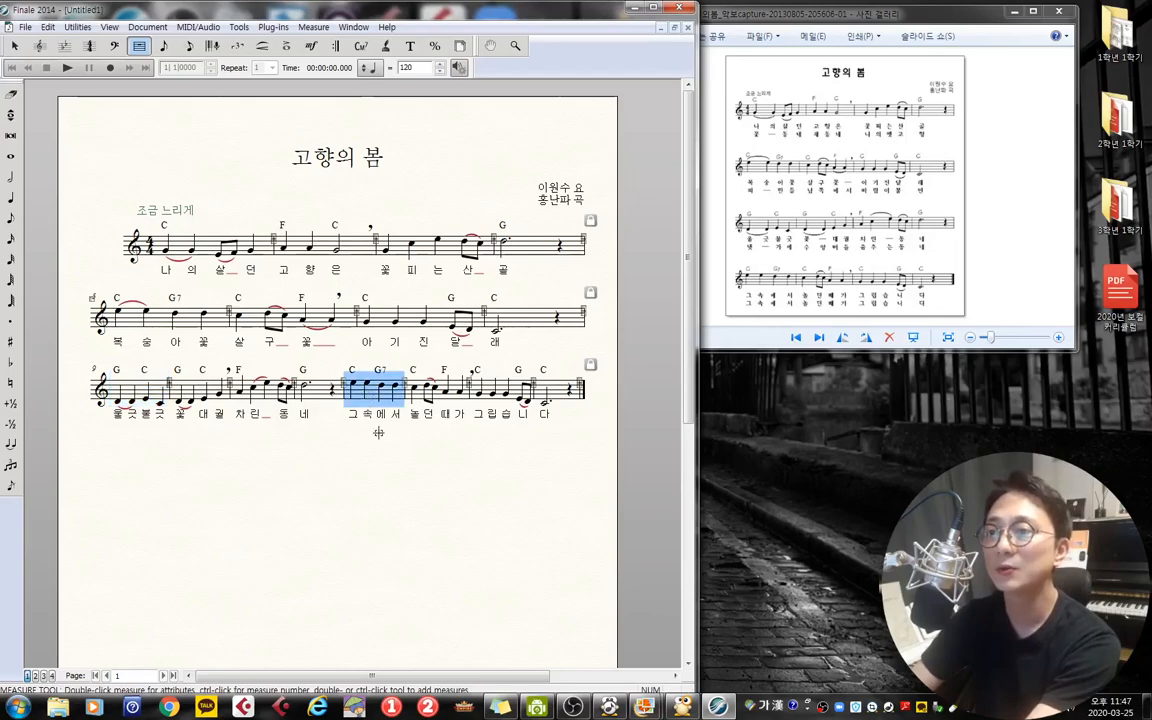
key("Down")
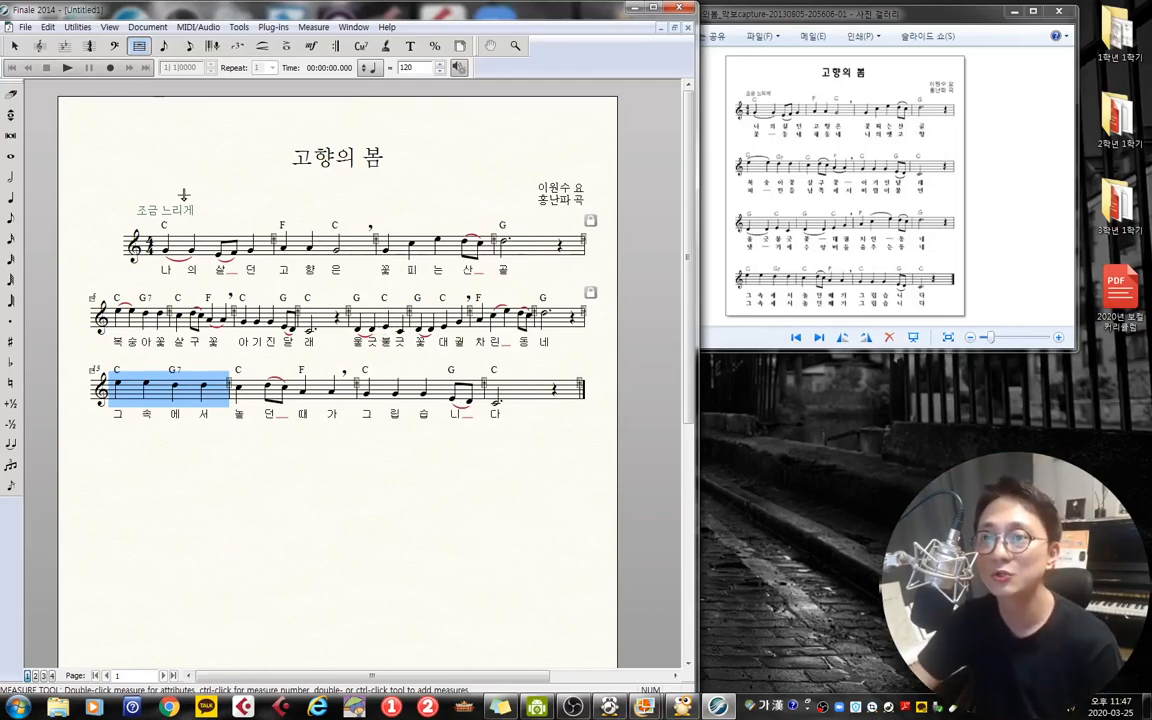
- Fit measures 1 through 16 of the whole score so the layout is locked with 4 measures per system
key("ctrl+a")
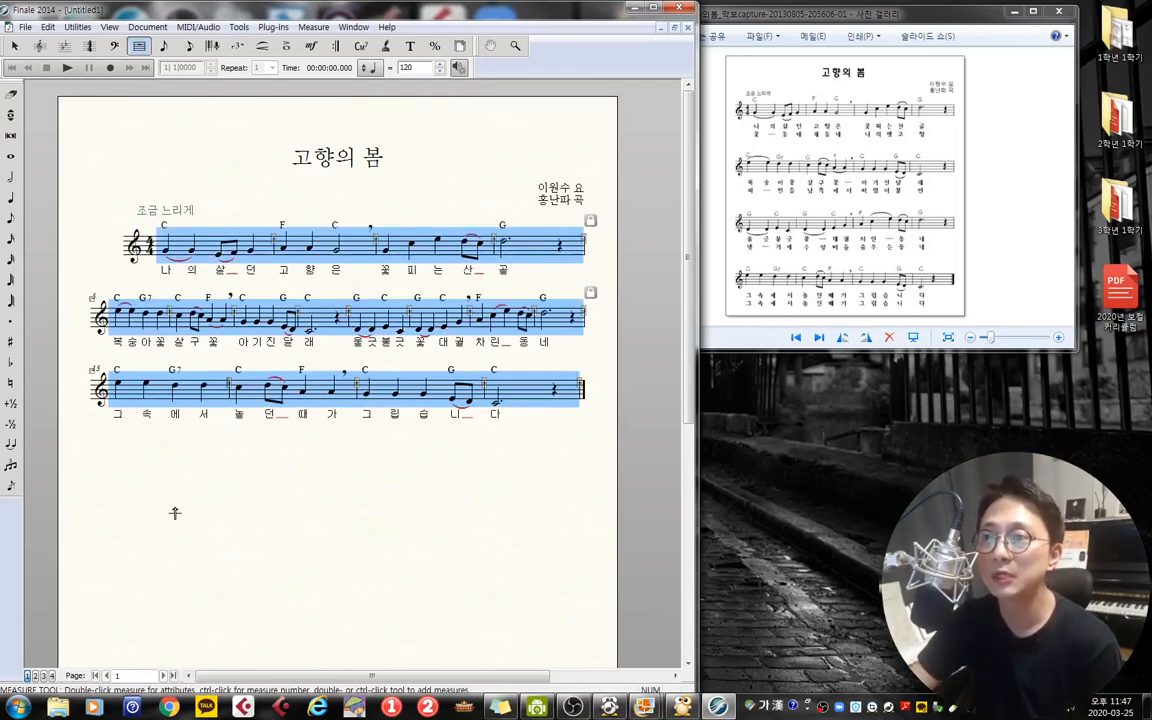
left_click(78, 27)
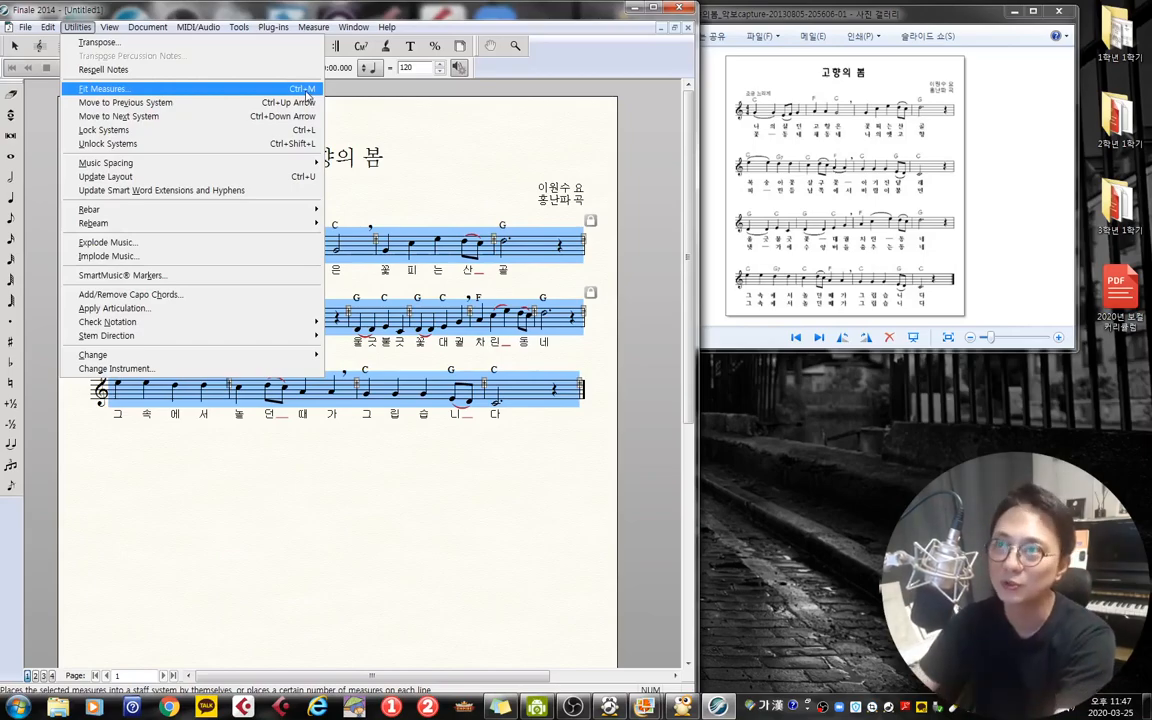
left_click(116, 89)
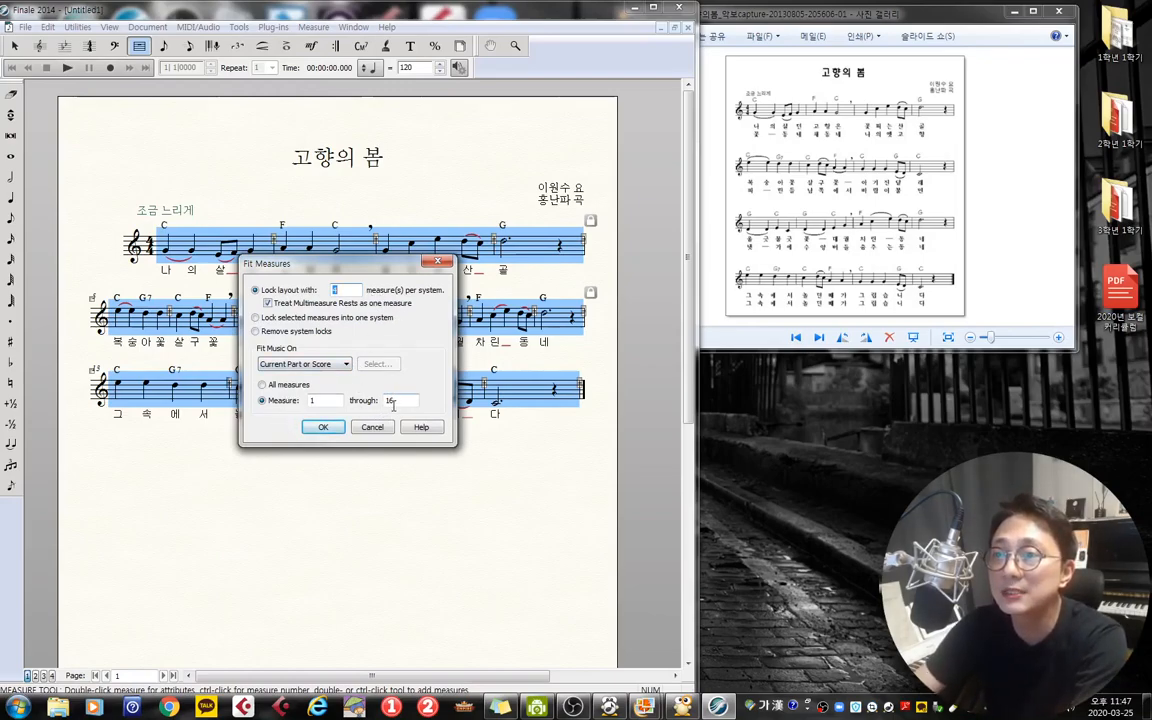
left_click(322, 427)
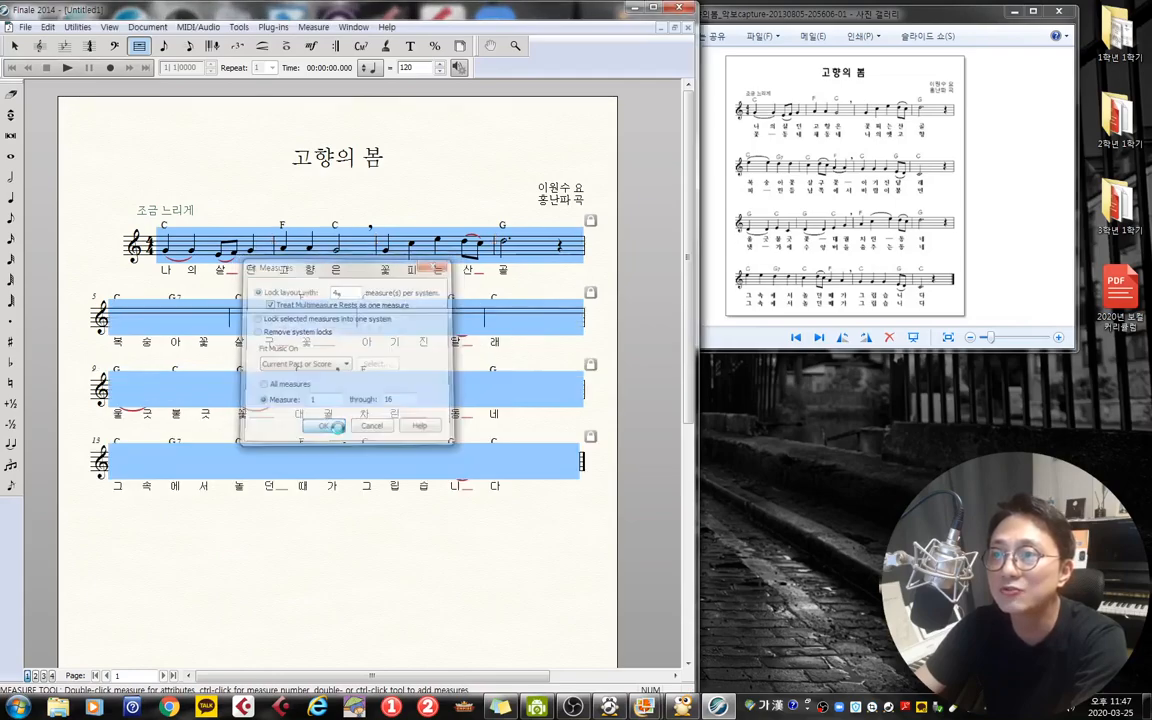
left_click(461, 605)
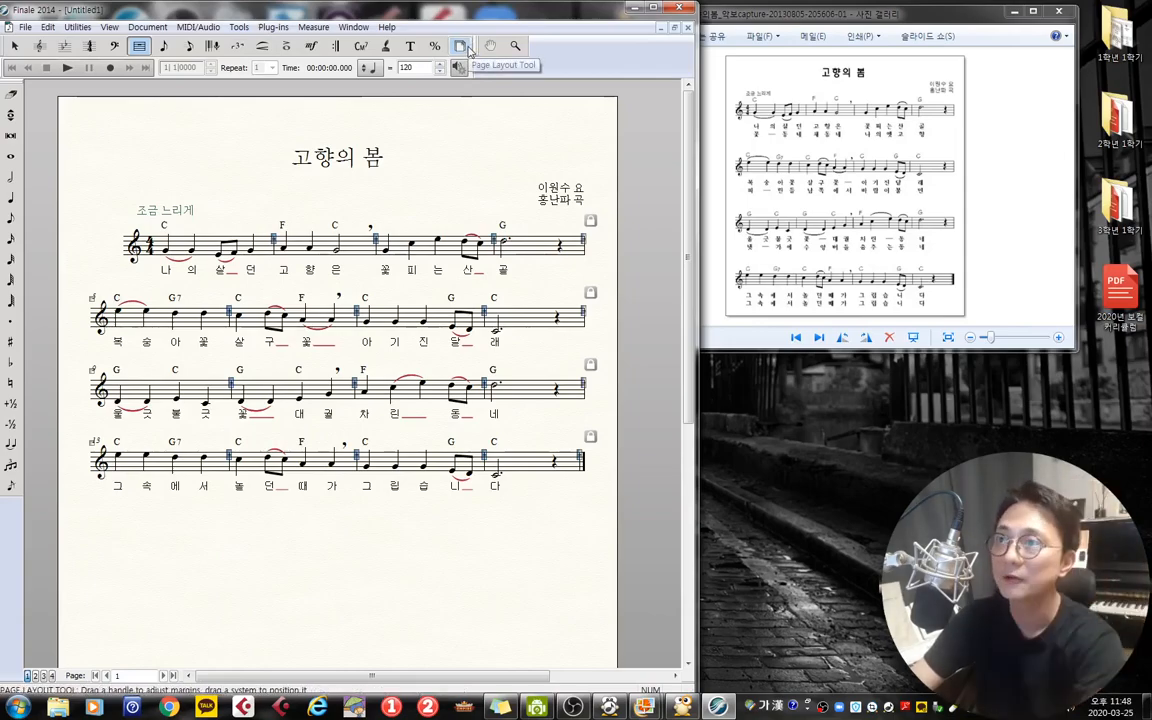
- Remove the first system's indent with the Page Layout tool so its left edge lines up with the other systems
left_click(462, 46)
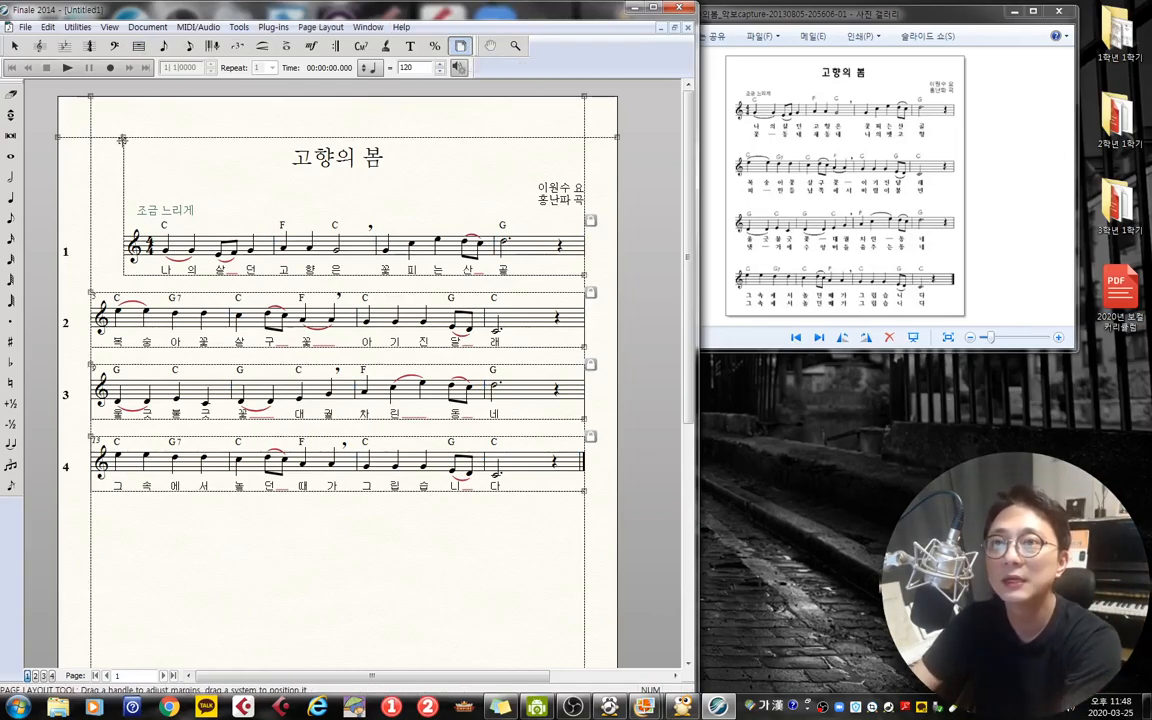
left_click_drag(124, 137, 90, 137)
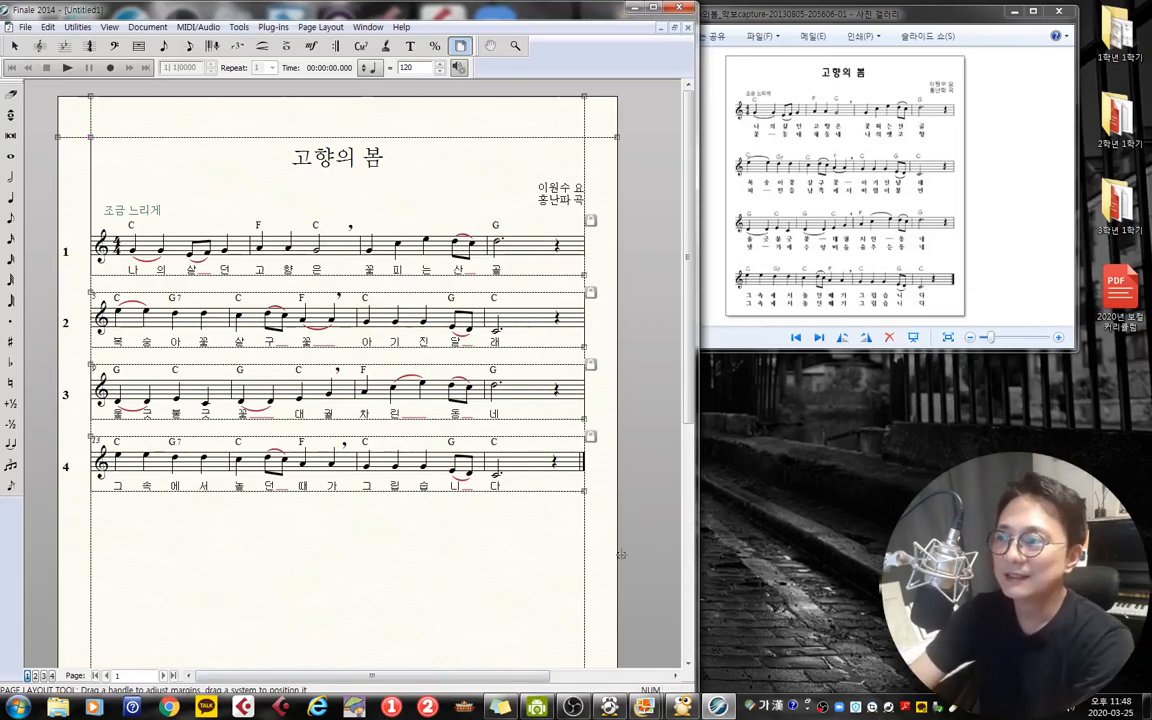
scroll(623, 355, "down", 5)
scroll(630, 500, "up", 5)
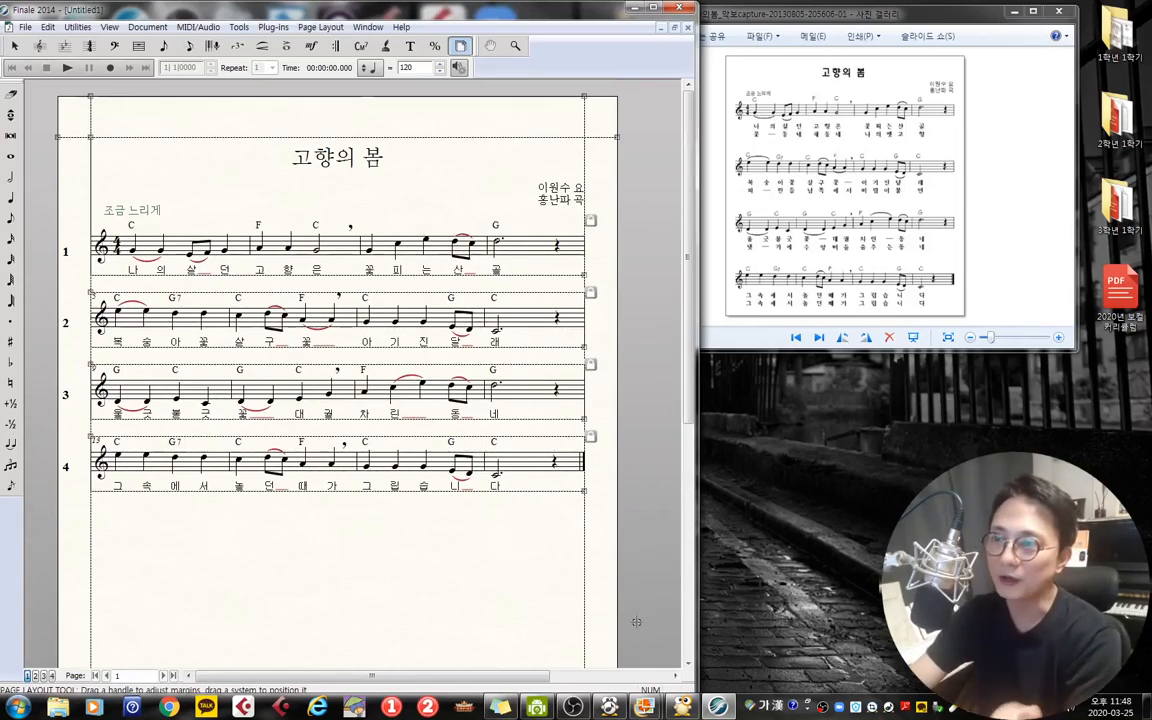
- Reposition the breath marks so they align vertically near the middle barline of each system
left_click(284, 47)
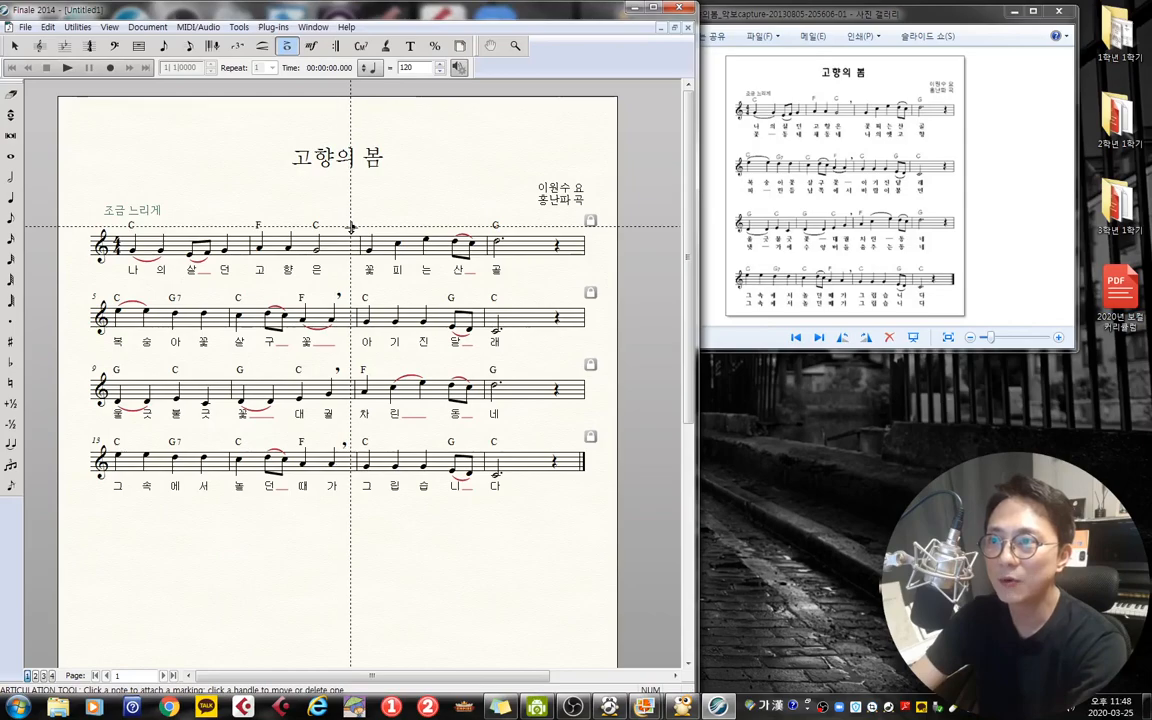
left_click_drag(345, 294, 352, 301)
left_click_drag(336, 367, 350, 371)
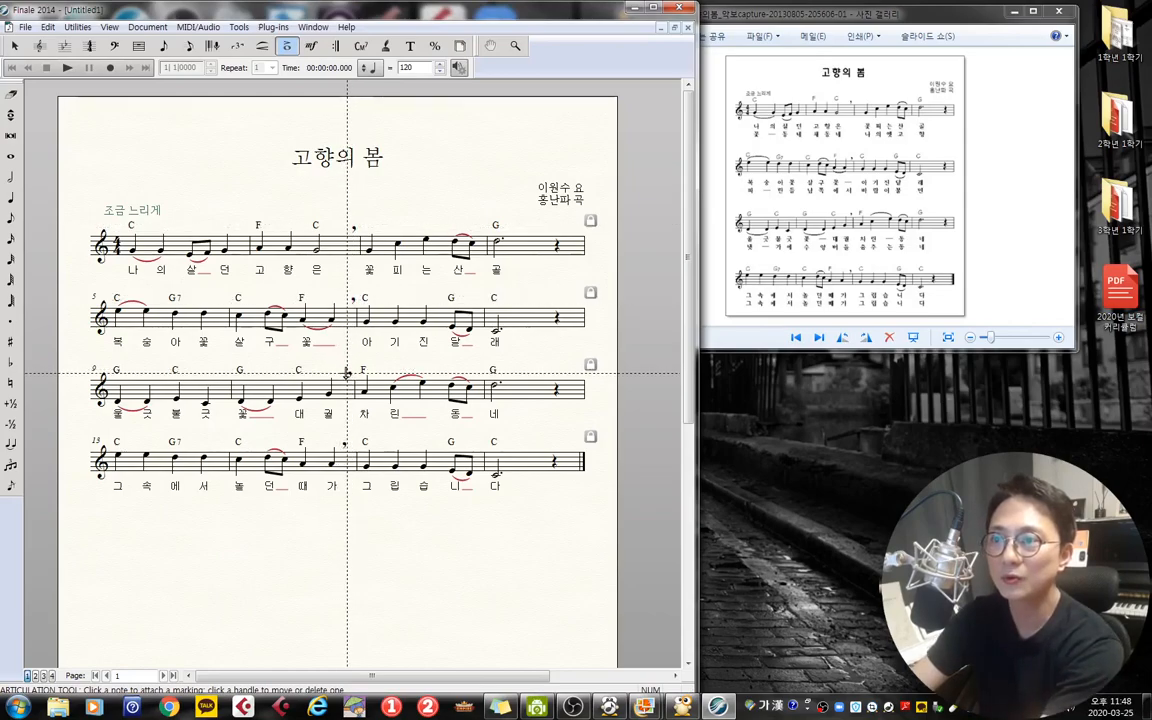
left_click_drag(341, 446, 350, 444)
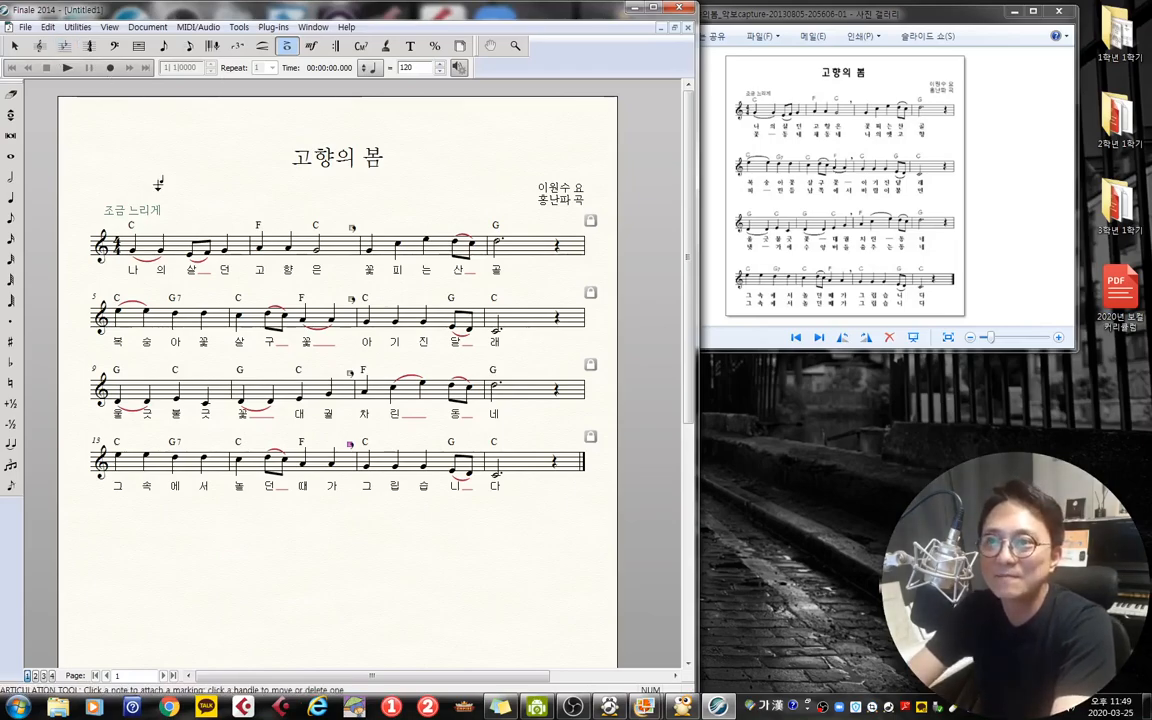
- Try changing the key signature of the entire score to Bb Major, and undo the change
left_click(65, 47)
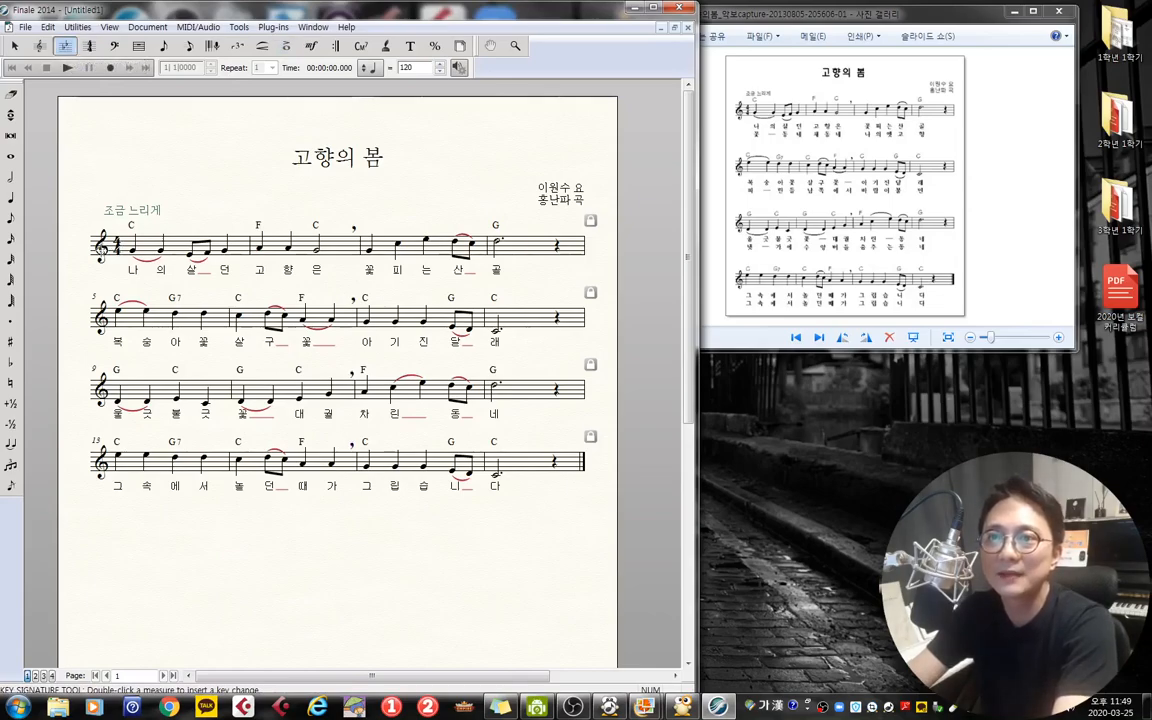
key("ctrl+a")
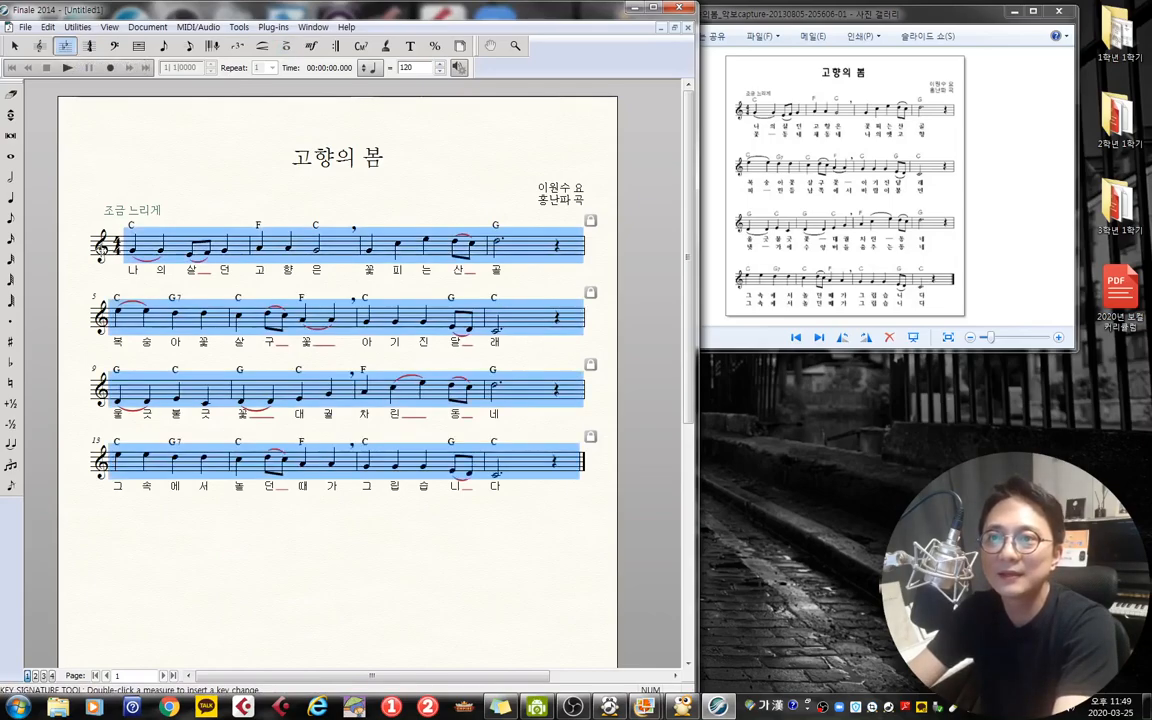
right_click(180, 244)
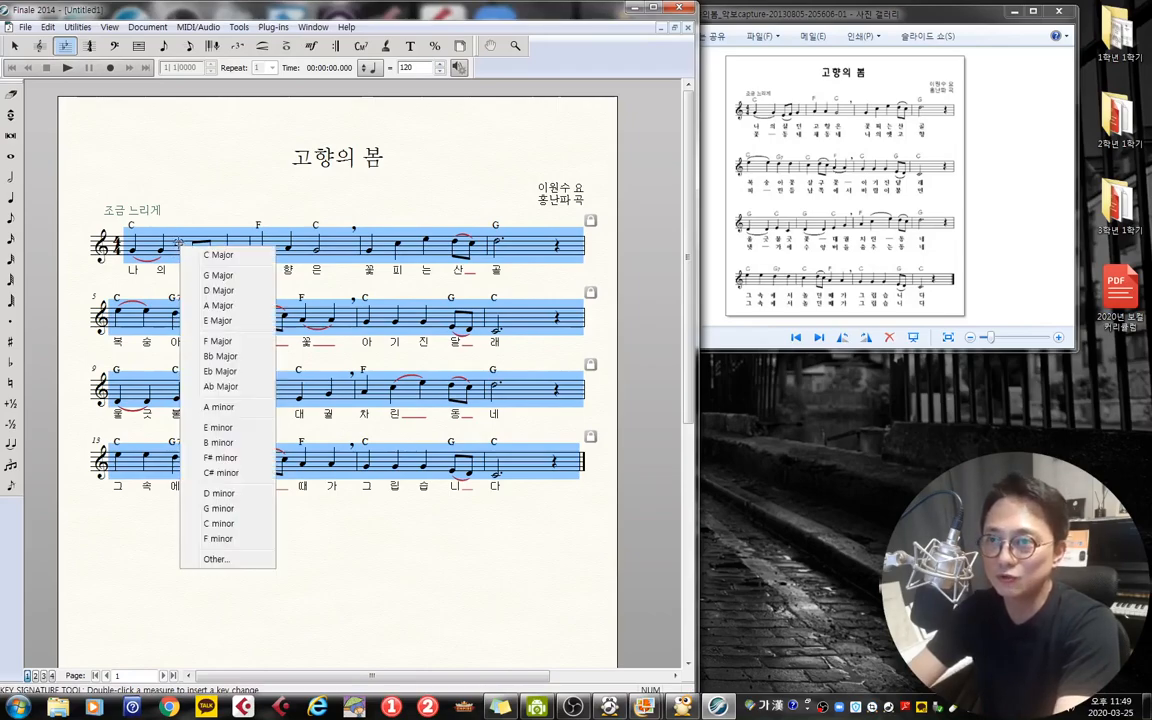
left_click(229, 357)
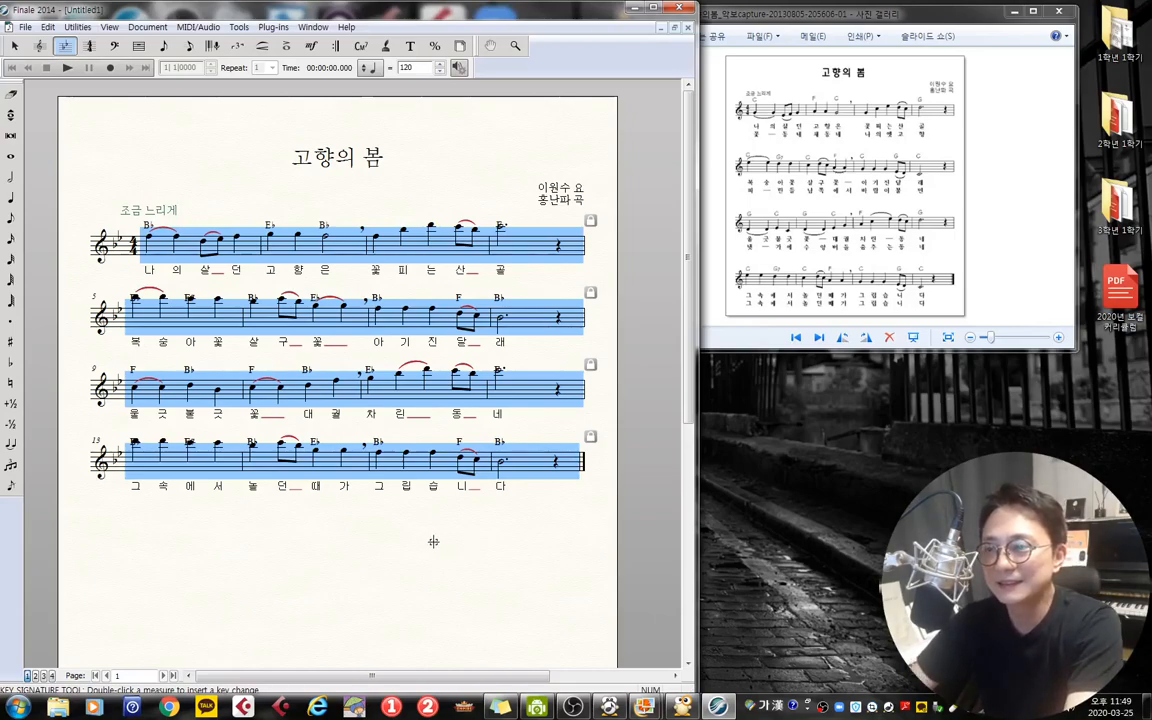
key("ctrl+z")
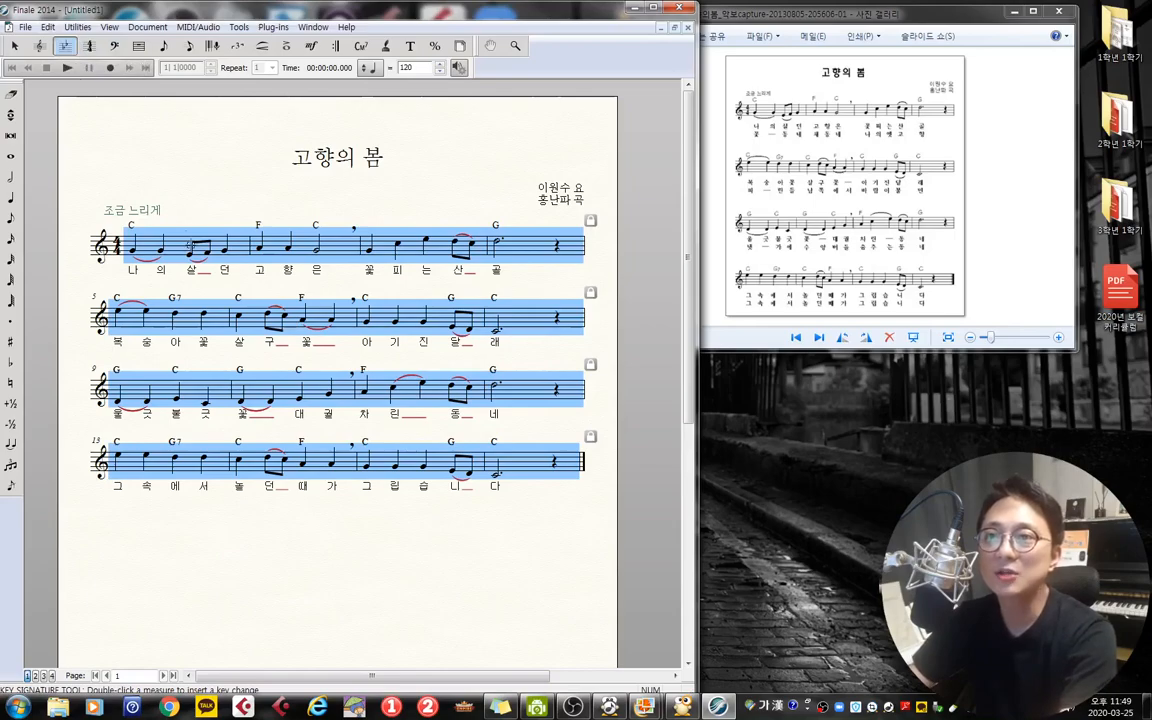
- Try changing the key signature of the entire score to D Major, undo it and clear the selection
right_click(179, 241)
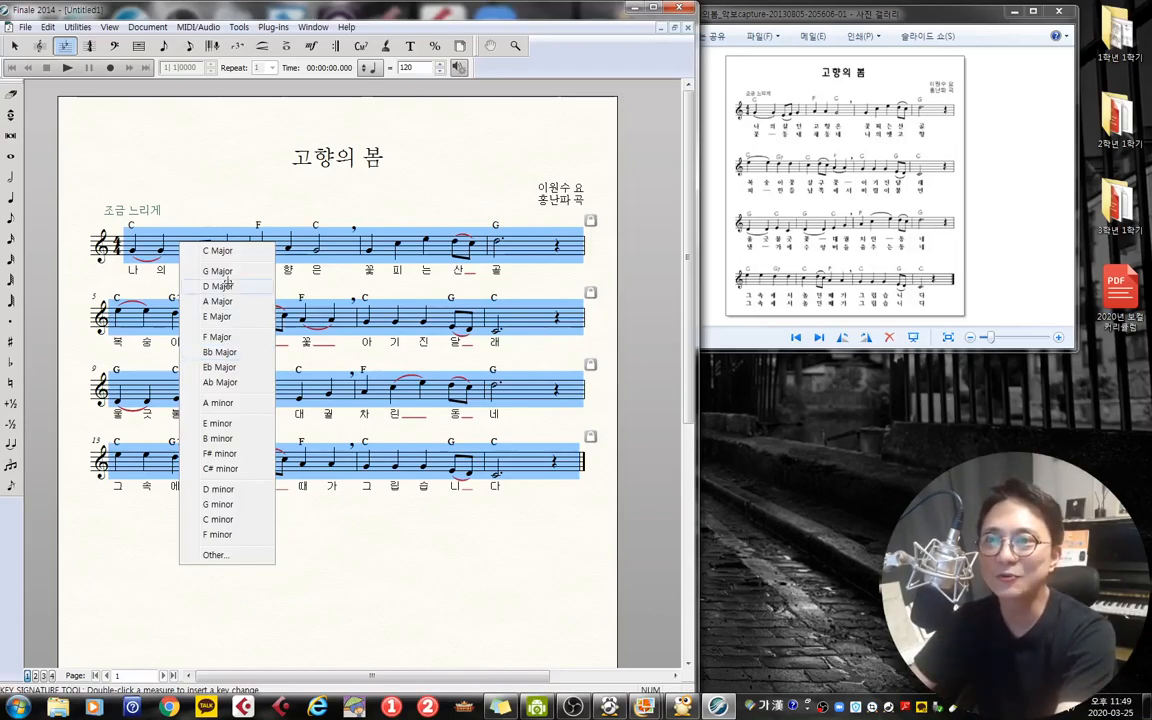
left_click(218, 286)
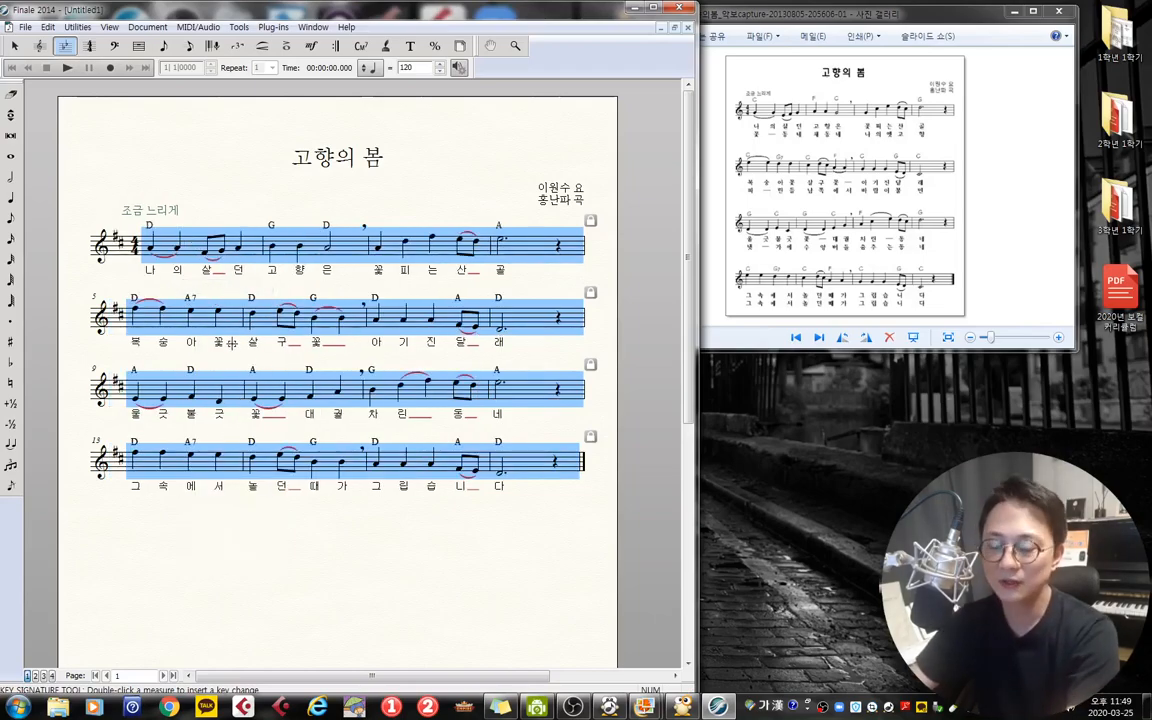
key("ctrl+z")
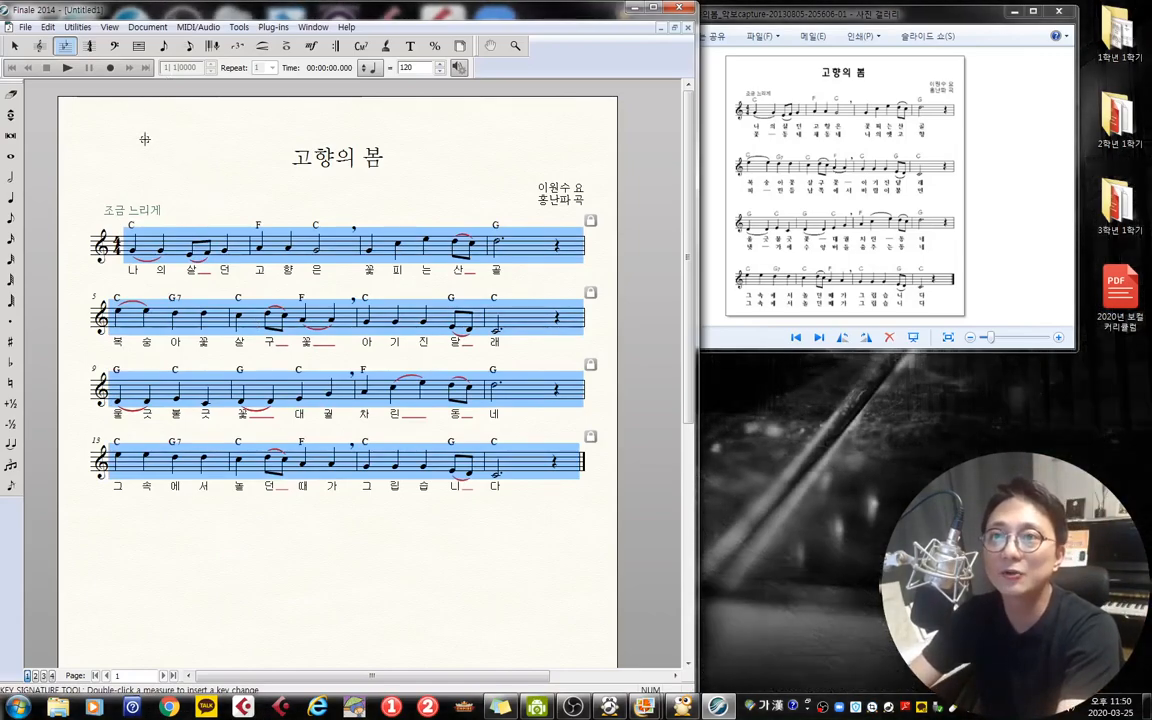
left_click(176, 158)
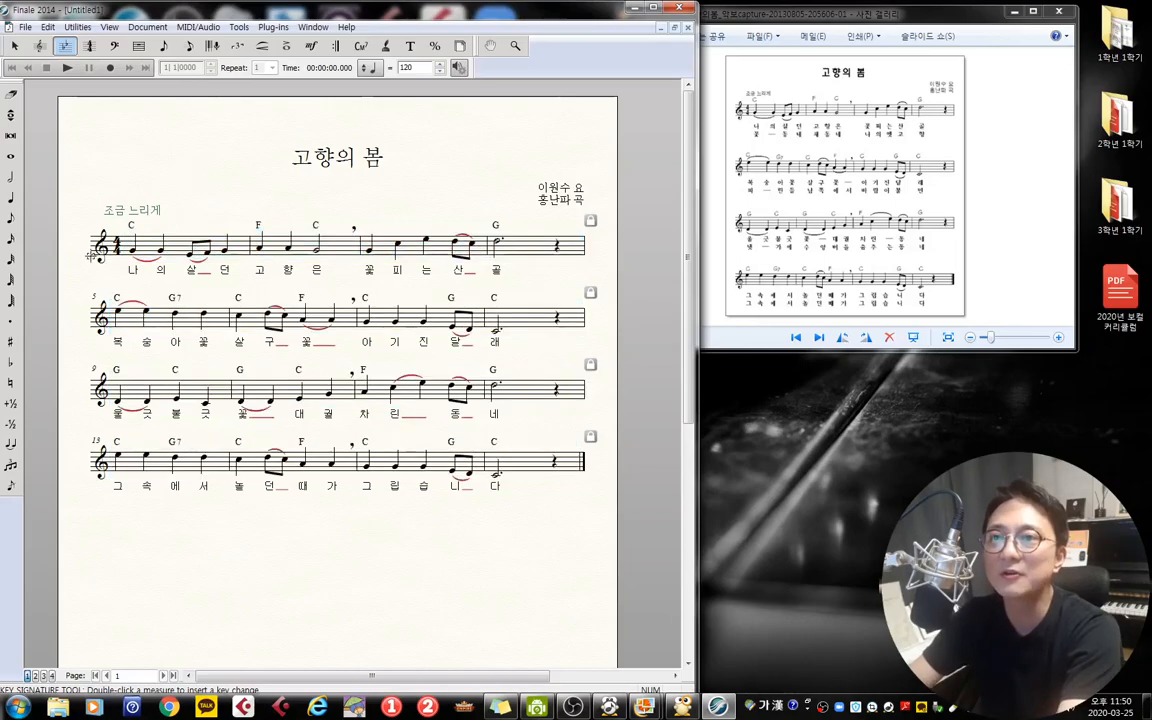
- Change the key signature of measures 1 through 16 to B Flat Major, transposing the notes down
key("ctrl+a")
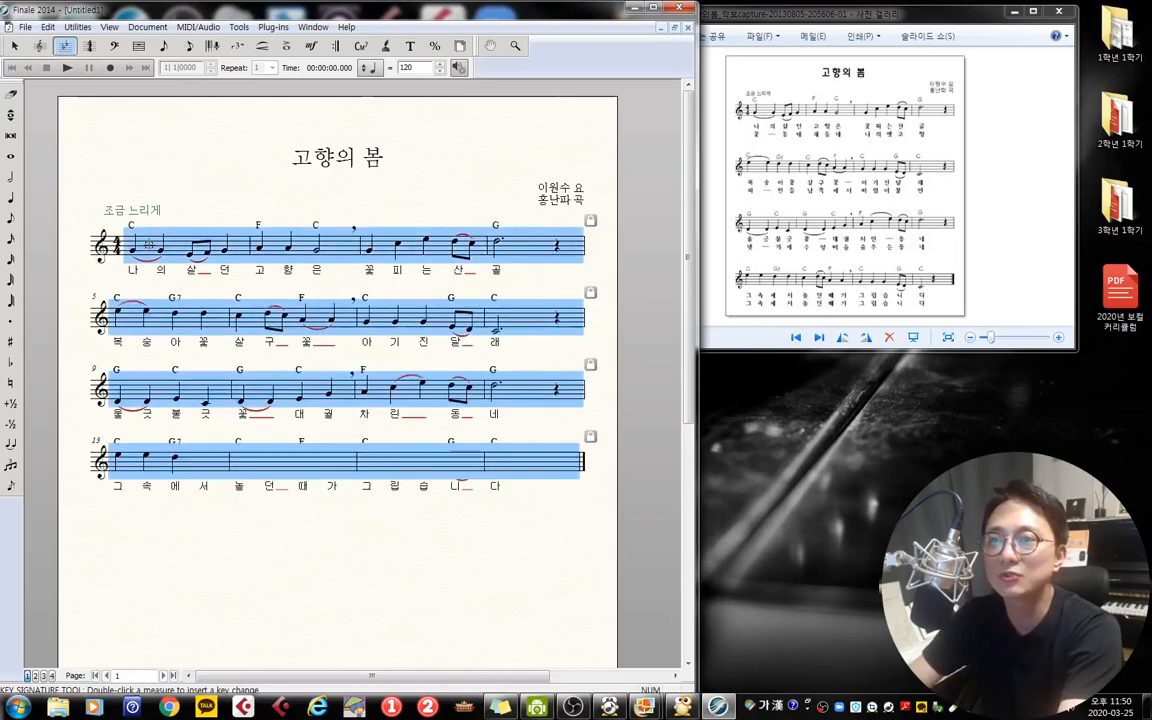
double_click(150, 251)
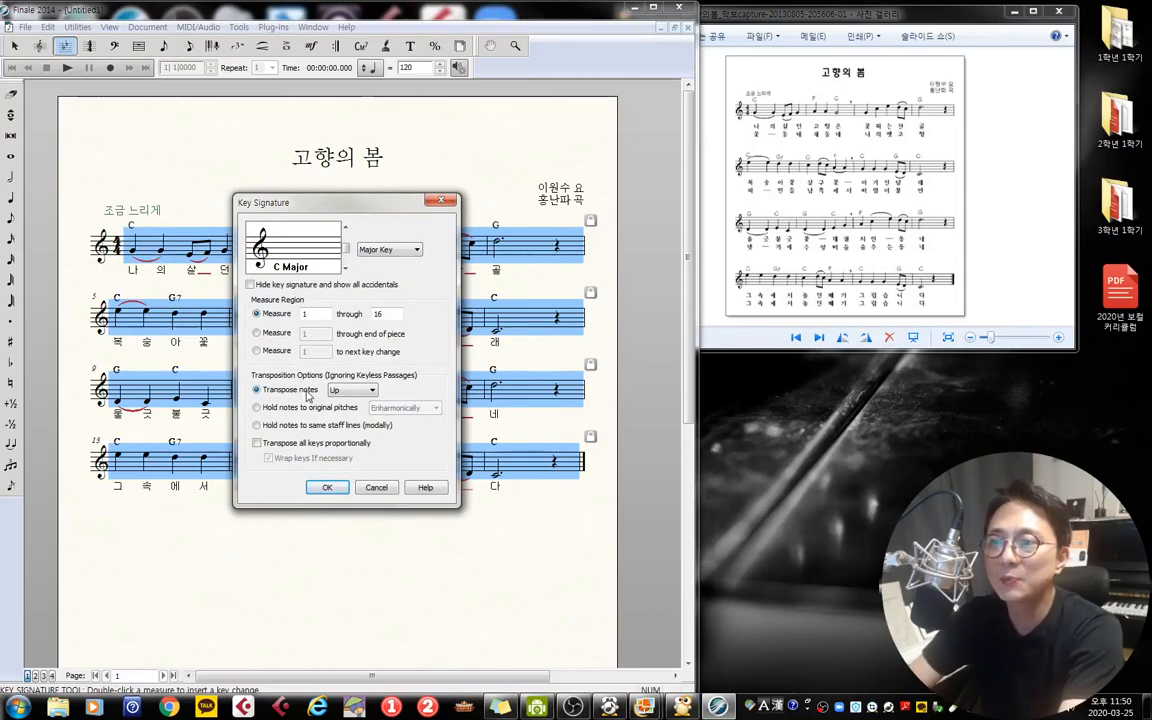
left_click(339, 391)
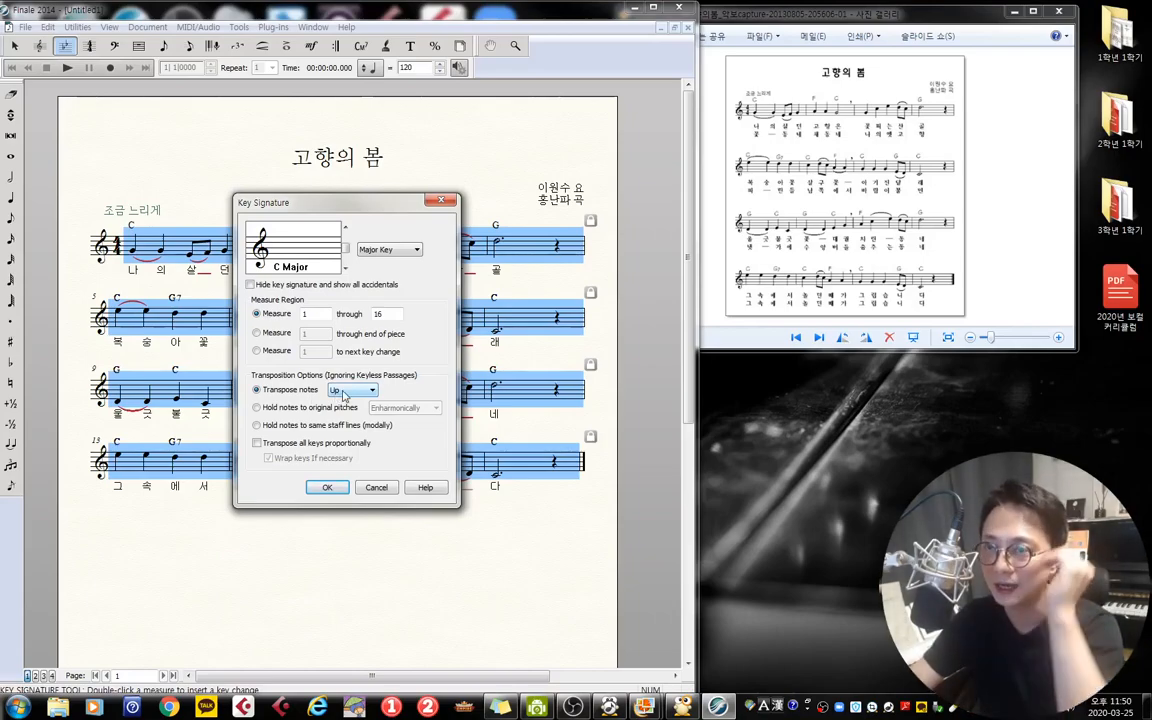
left_click(352, 390)
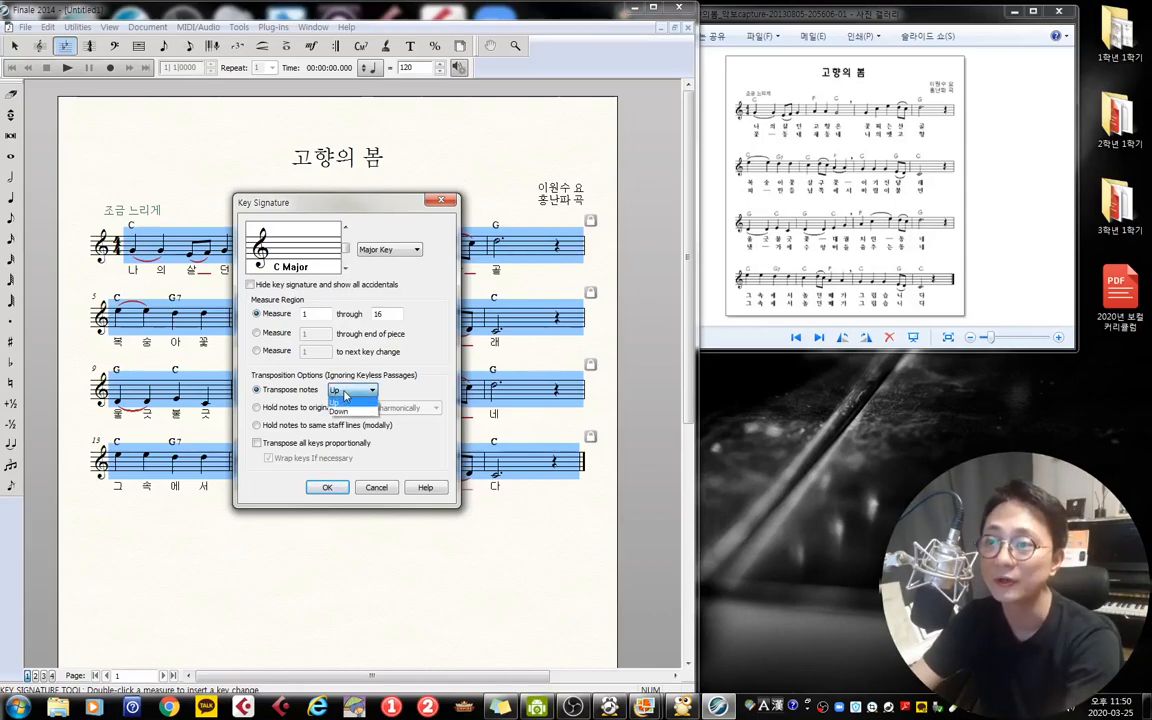
left_click(345, 406)
left_click(345, 268)
left_click(345, 268)
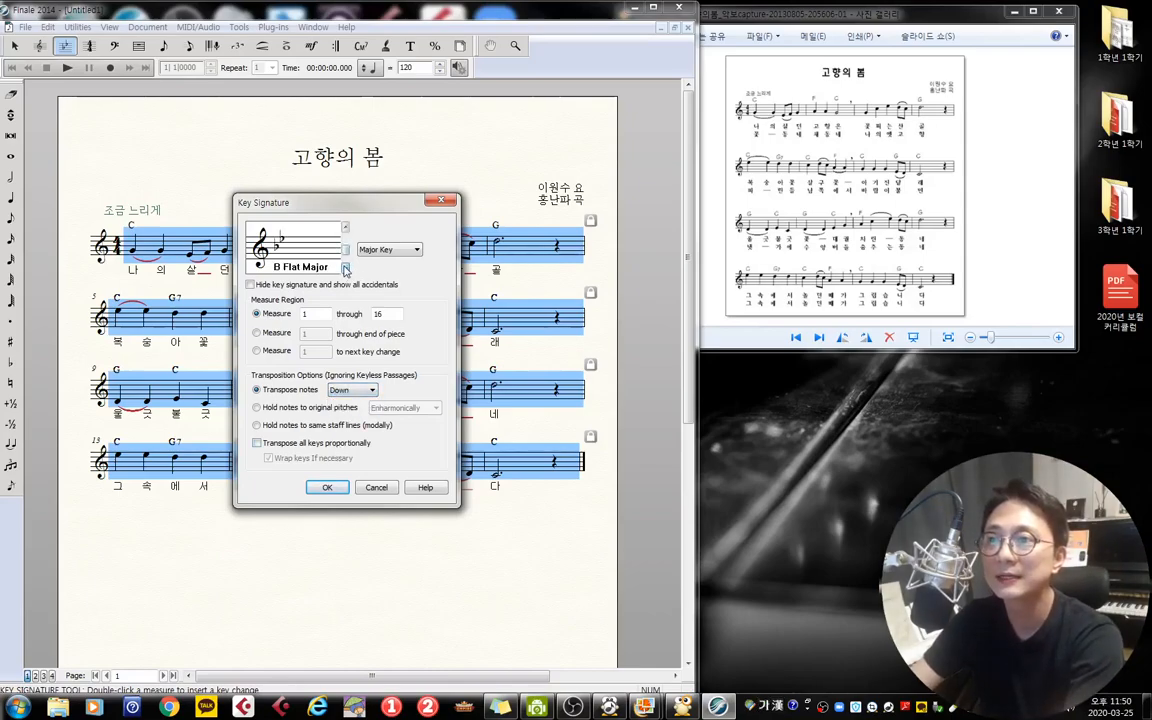
left_click(327, 487)
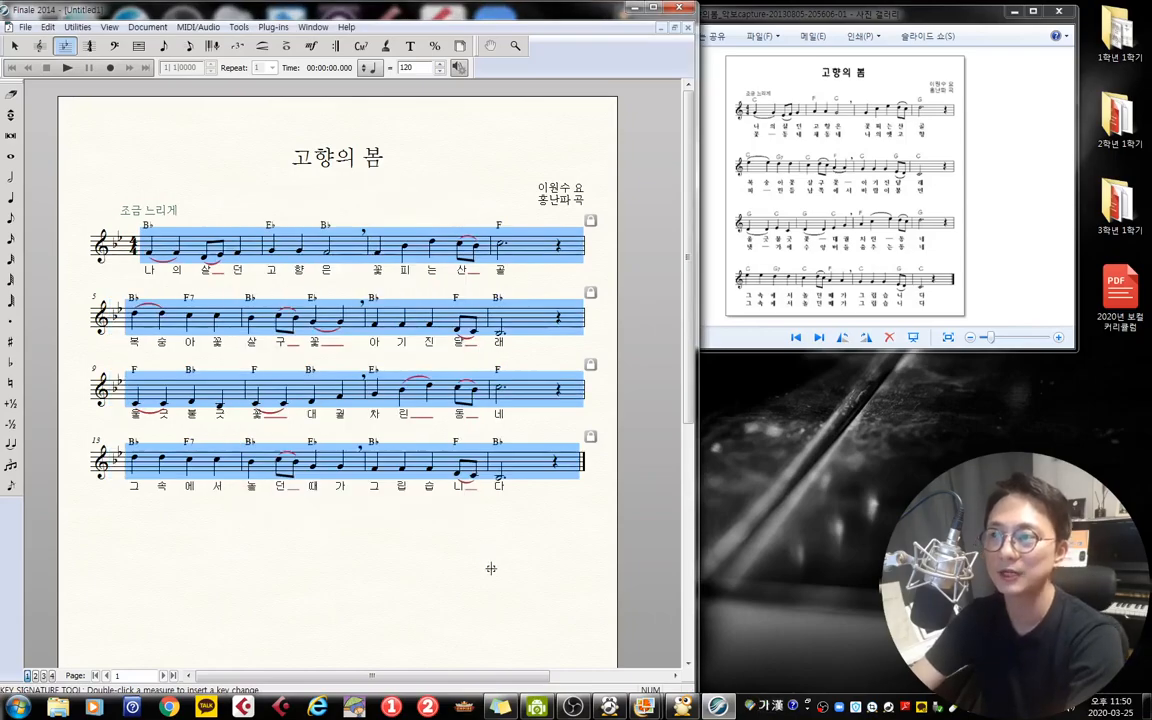
left_click(518, 571)
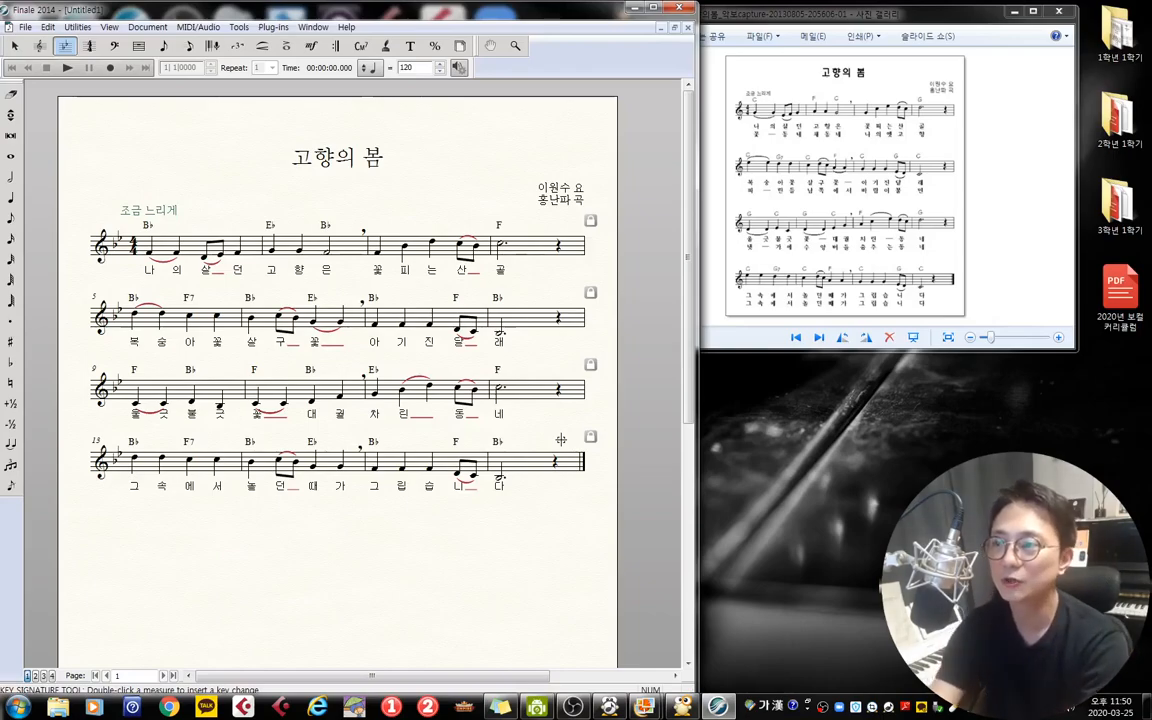
- Print the score as a PDF using the ALPDF printer on A4 portrait, continuing despite the page size mismatch
key("ctrl+p")
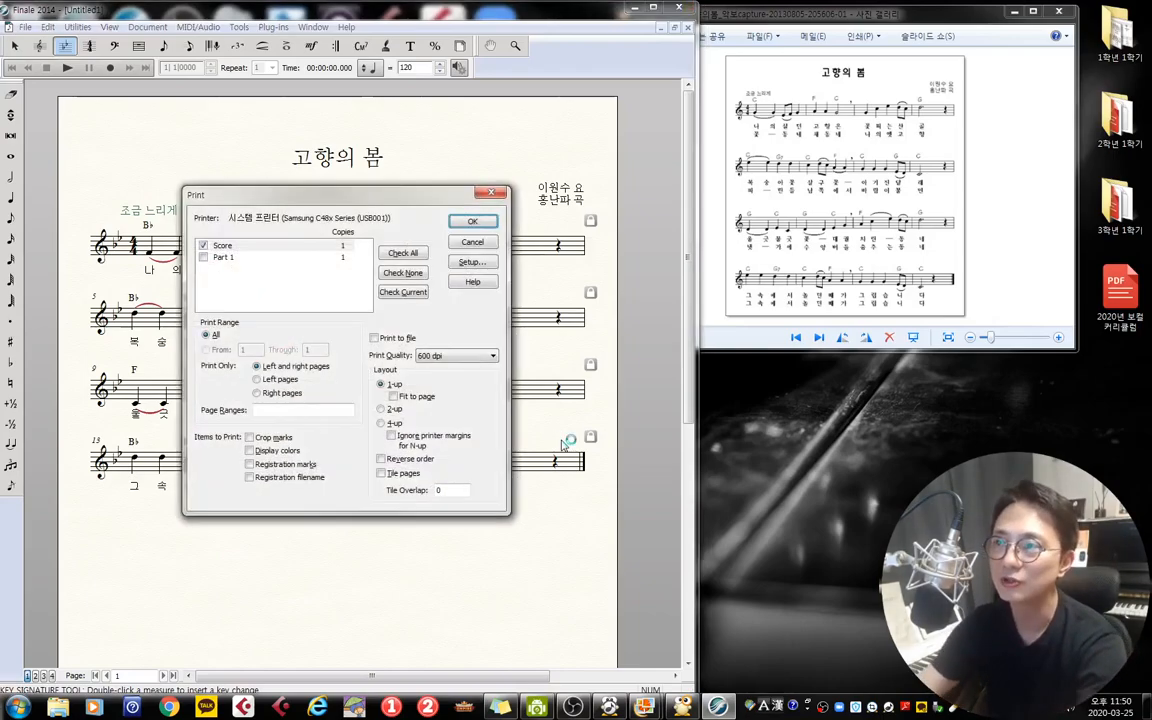
left_click(470, 262)
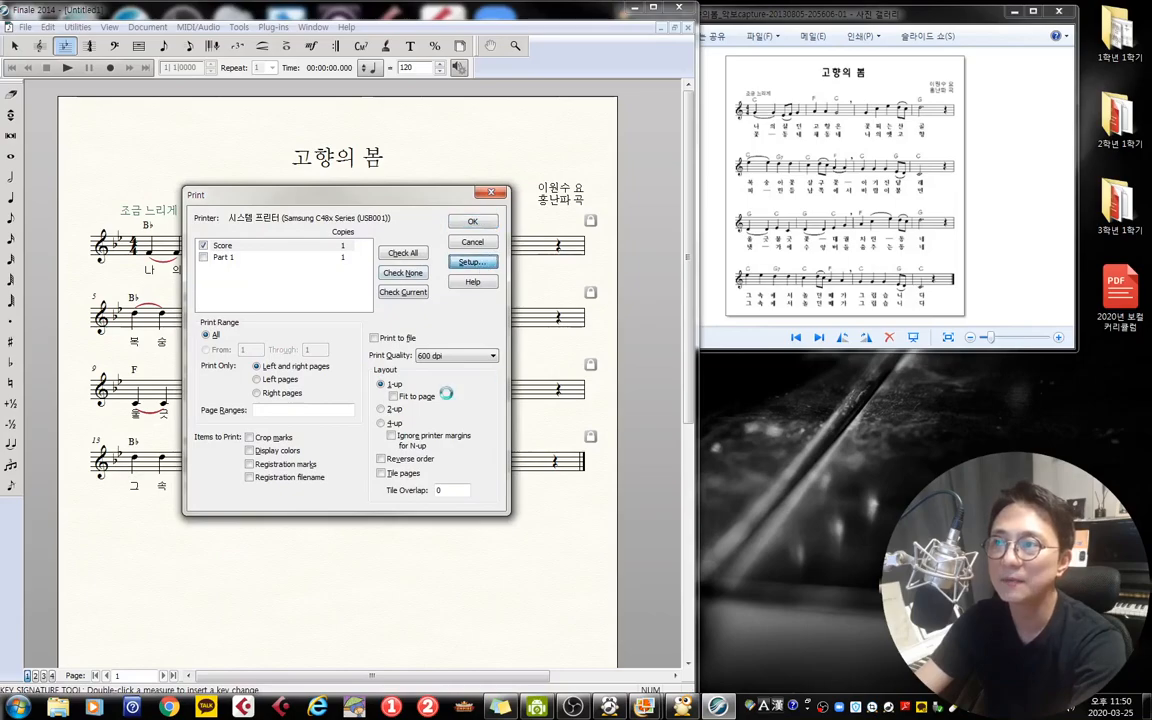
left_click(328, 293)
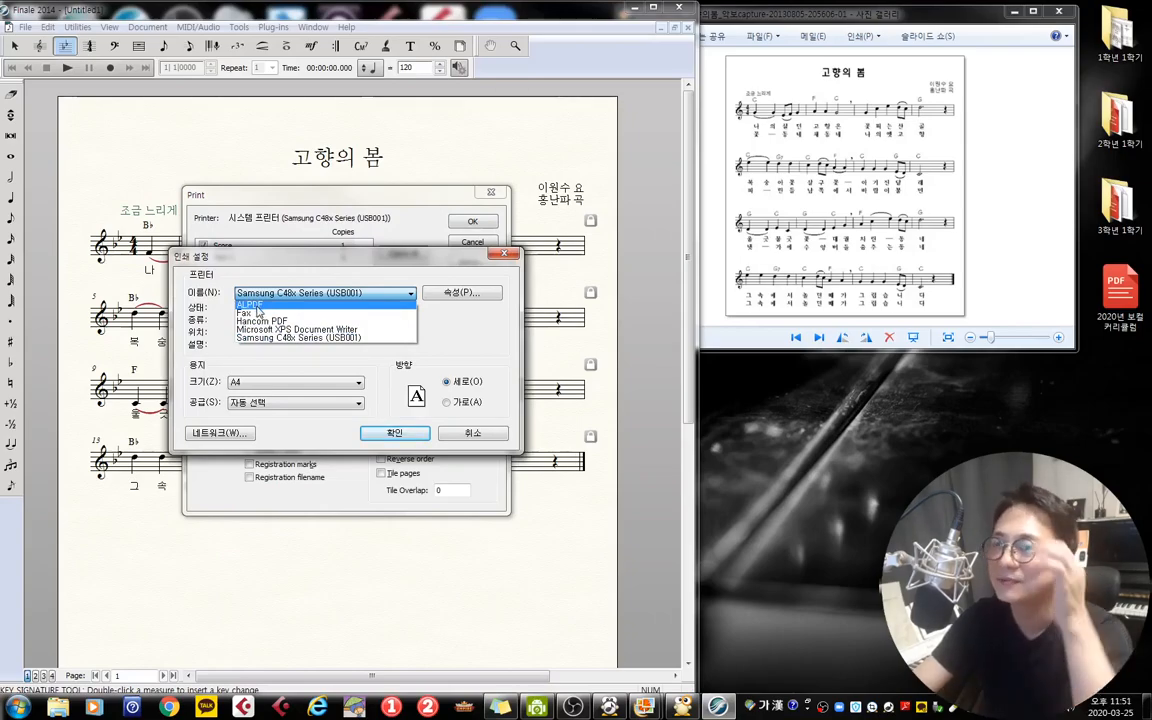
left_click(265, 306)
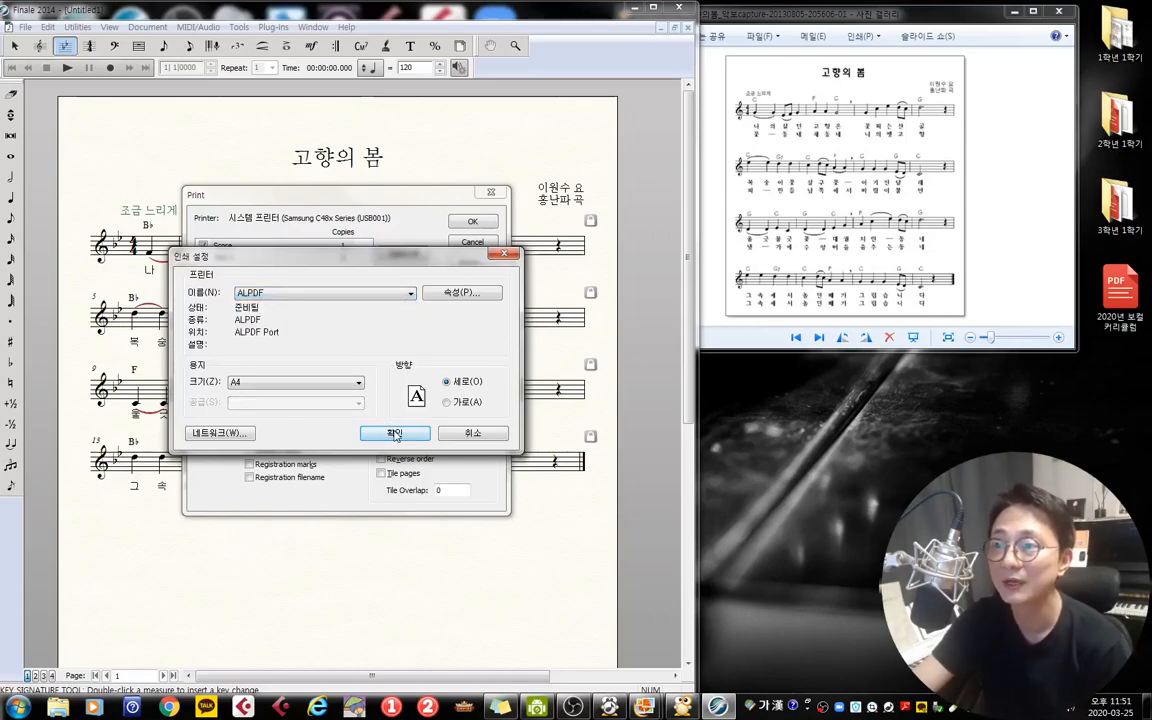
left_click(394, 432)
left_click(472, 221)
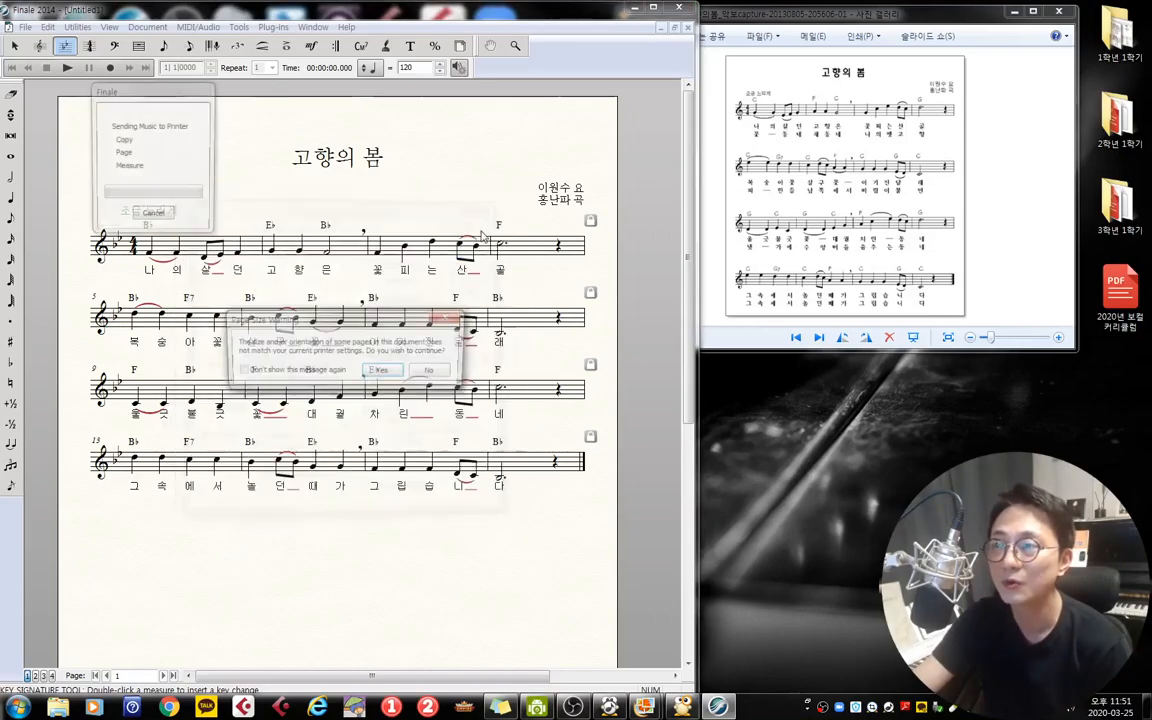
left_click(385, 372)
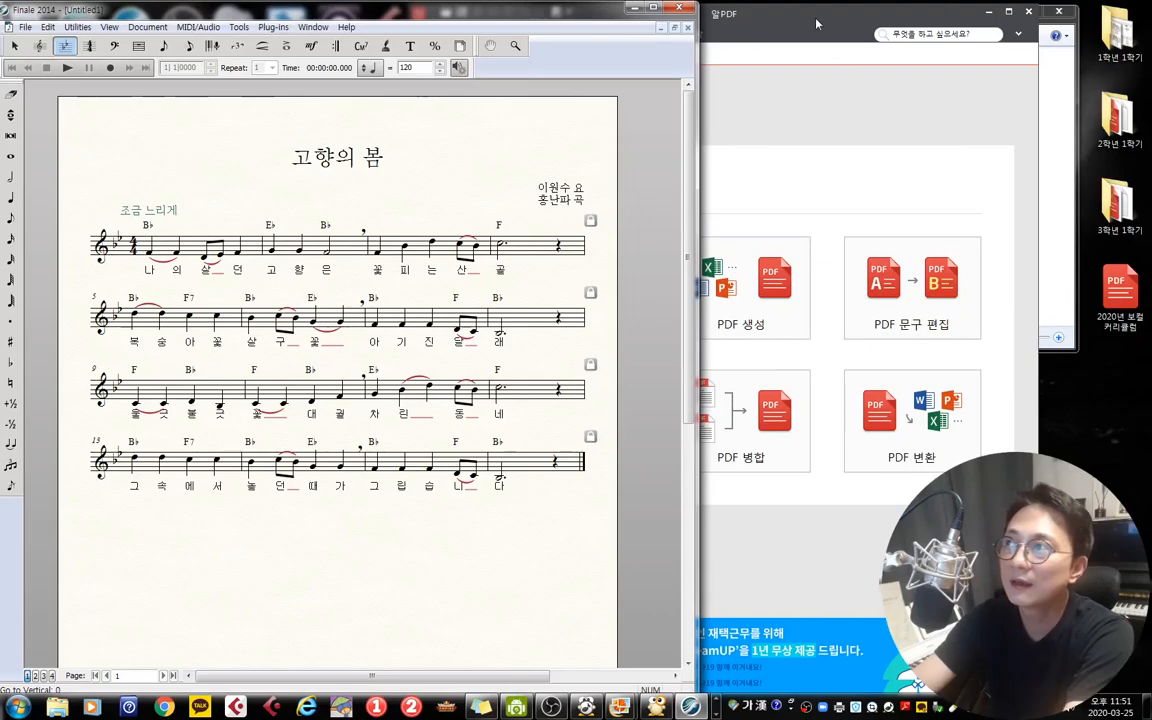
- View the printed score enlarged in 알PDF, and close it without saving the PDF
left_click(1009, 12)
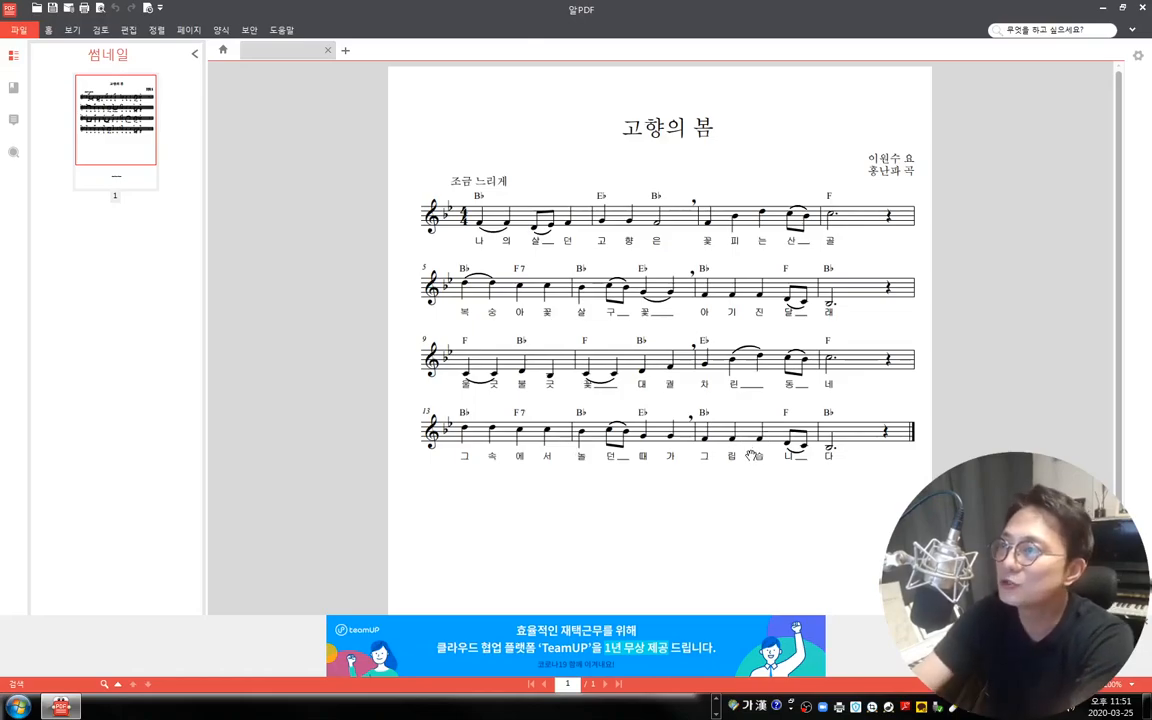
double_click(963, 8)
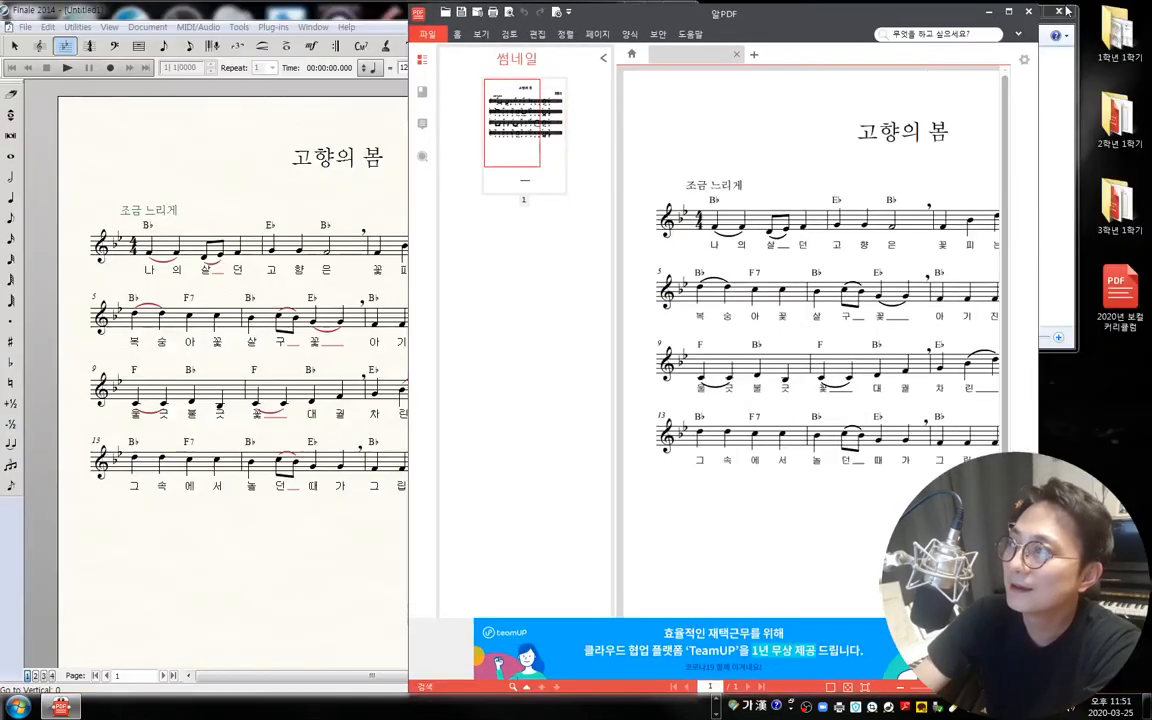
left_click(1028, 13)
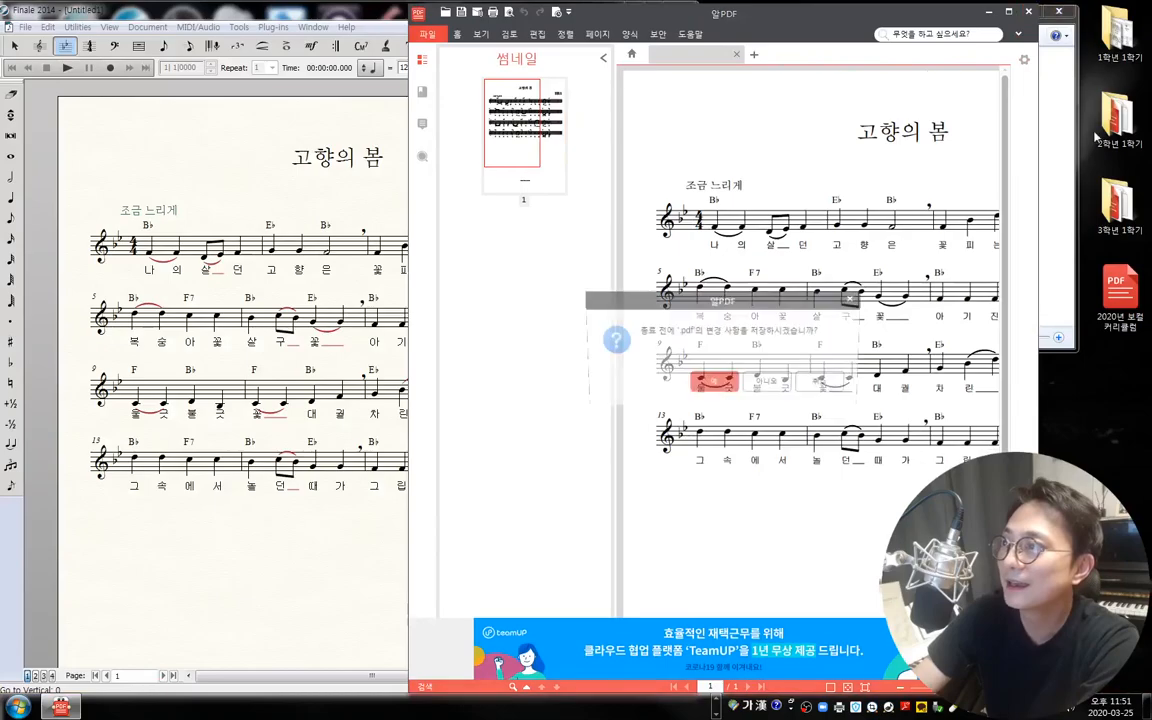
left_click(768, 383)
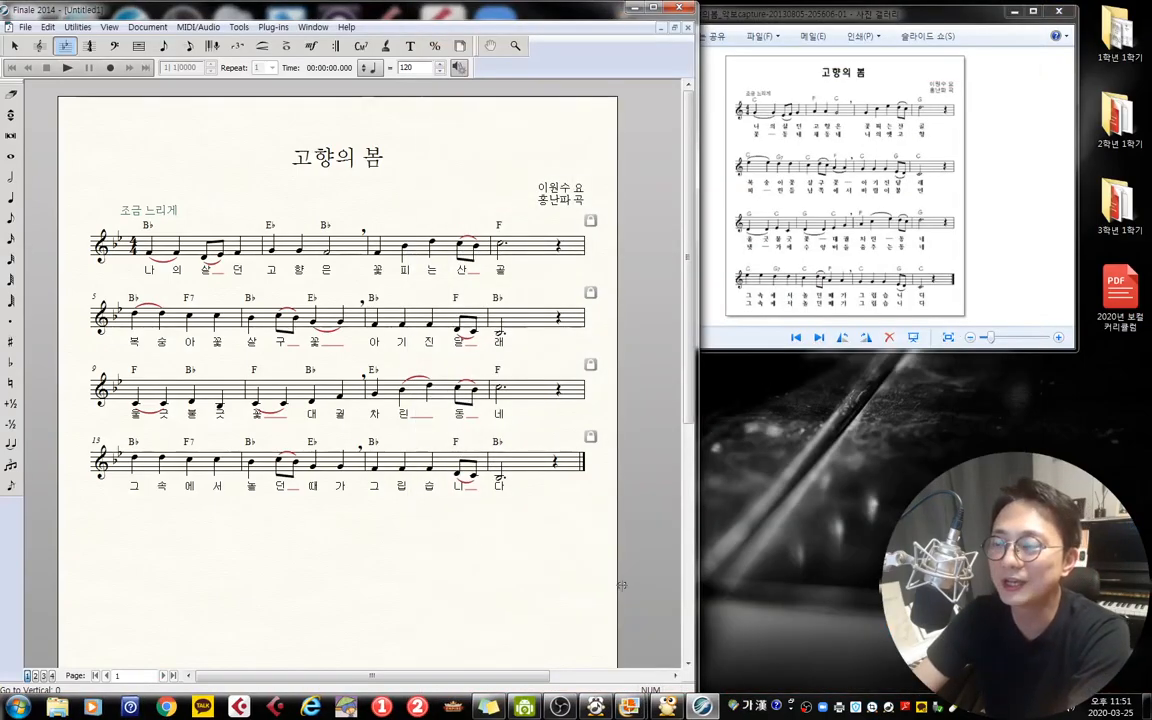